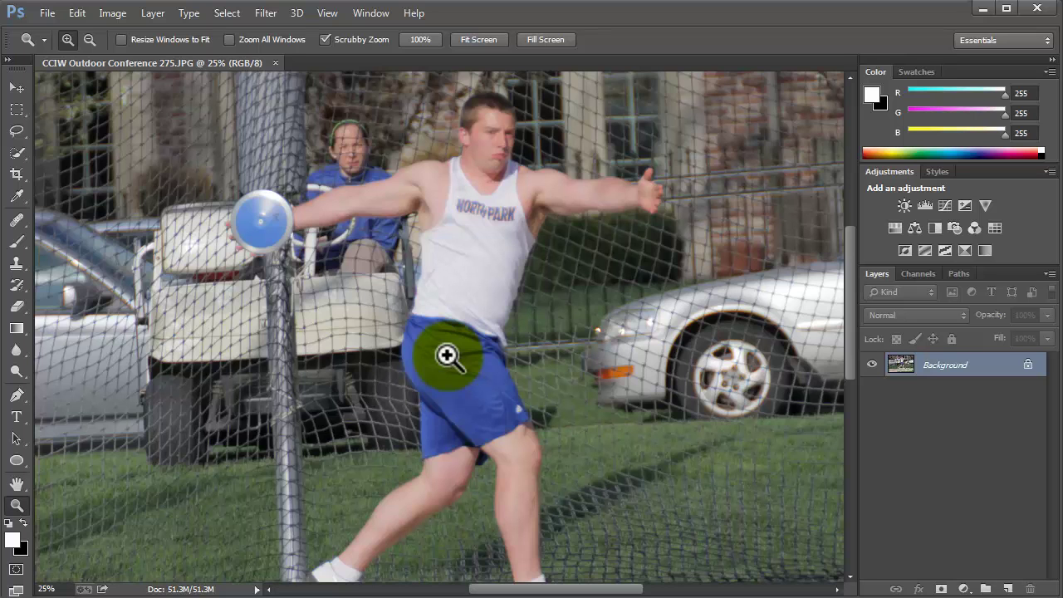
- Zoom in on the athlete's shoulder to 200%
left_click(421, 163)
left_click(427, 211)
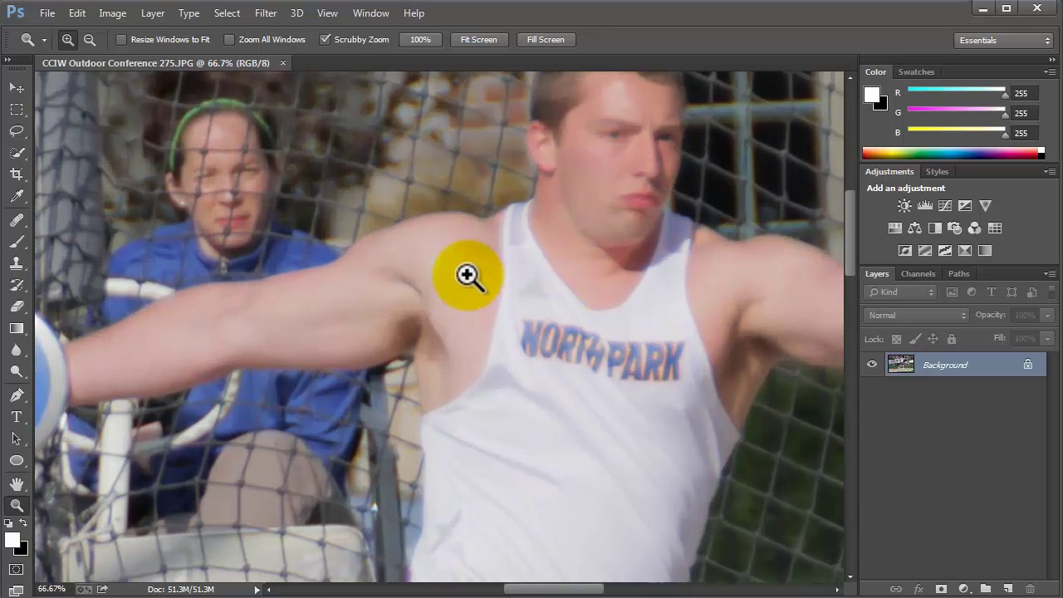
left_click(467, 272)
left_click(399, 185)
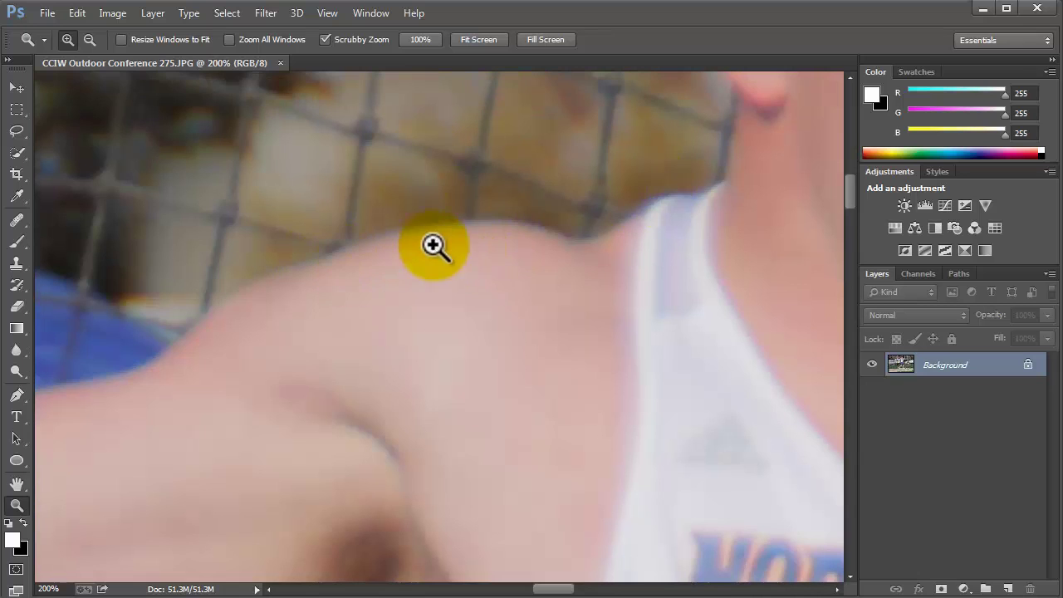
- Quick-select the athlete's bare shoulder, arm and chest skin
left_click(16, 154)
mouse_move(377, 284)
left_mouse_down()
mouse_move(478, 276)
mouse_move(585, 304)
mouse_move(680, 241)
left_mouse_up()
mouse_move(510, 377)
left_mouse_down()
mouse_move(204, 443)
mouse_move(487, 390)
mouse_move(470, 432)
mouse_move(589, 484)
left_mouse_up()
scroll(529, 370, "down", 5)
scroll(530, 369, "down", 3)
left_click(328, 13)
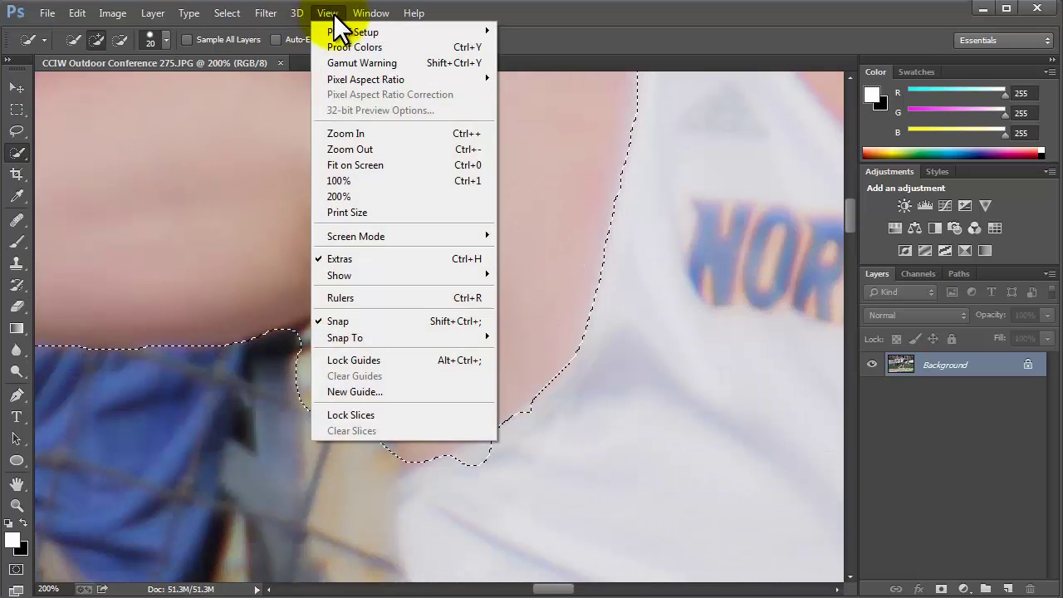
- Fit the photo on screen and add the blue shorts, outstretched arm and head to the selection
left_click(339, 168)
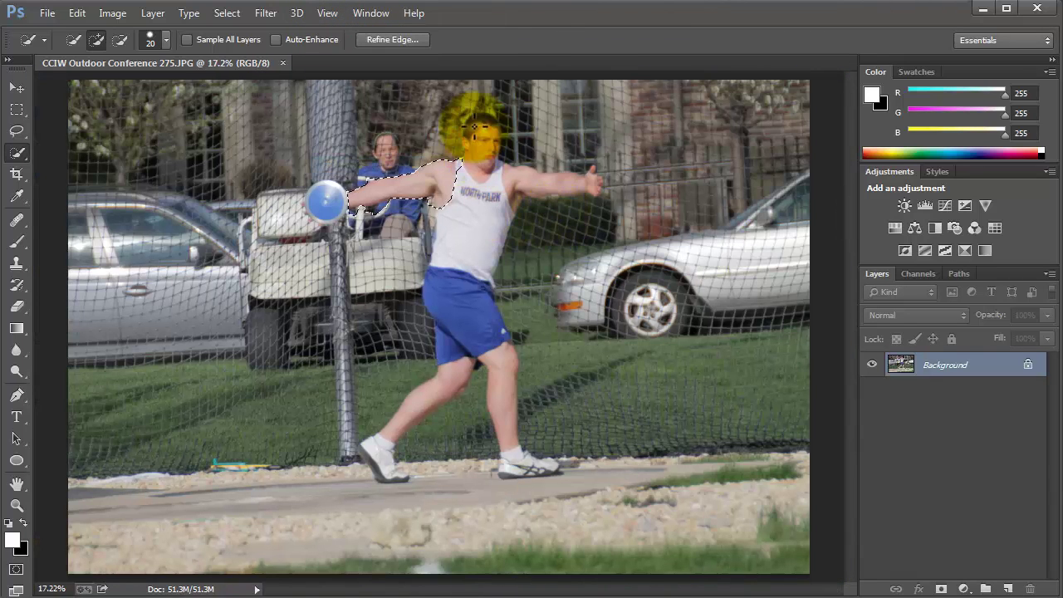
left_click(453, 309)
left_click_drag(511, 177, 592, 182)
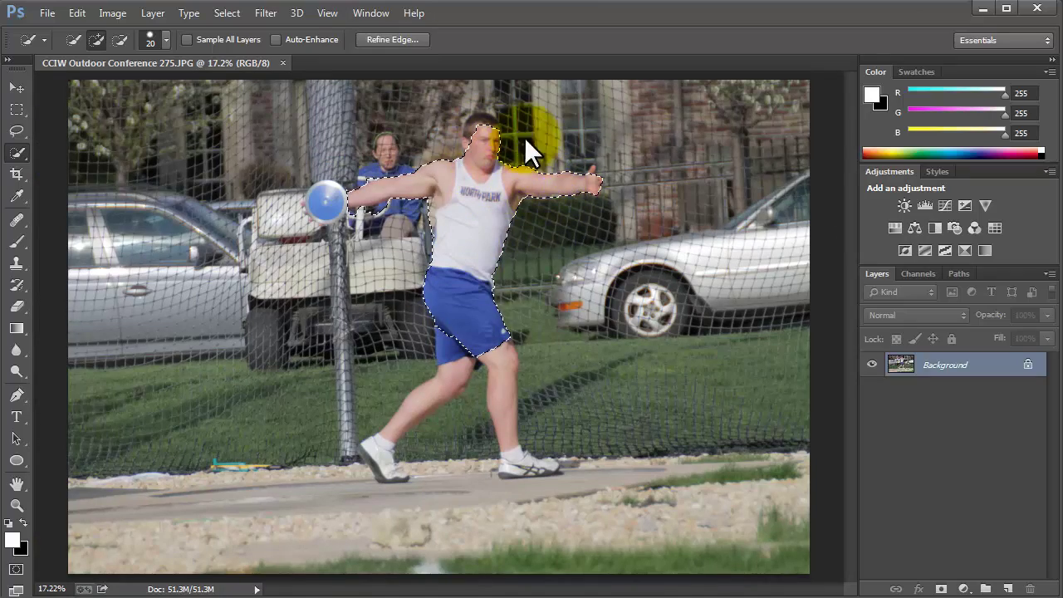
left_click(475, 120)
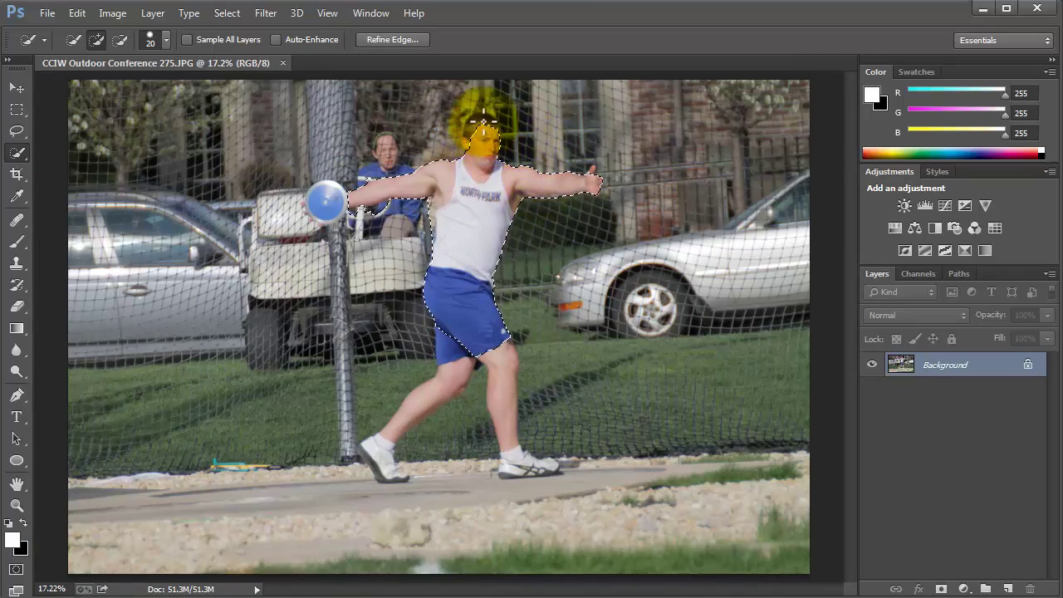
- Zoom in on the upper body and subtract the chair area under the arm
left_click(16, 505)
left_click_drag(444, 166, 499, 173)
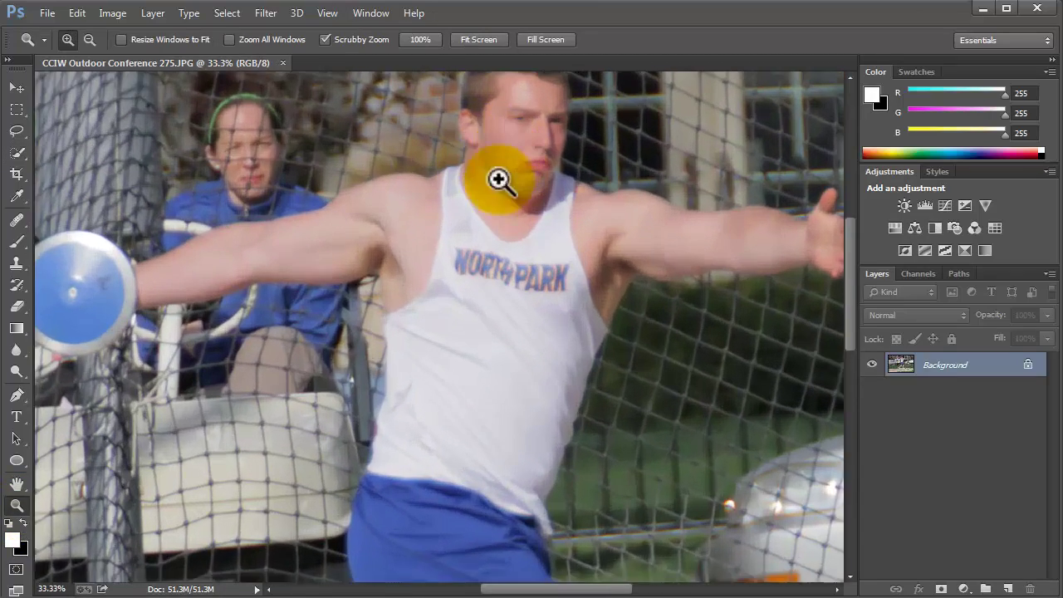
left_click(16, 241)
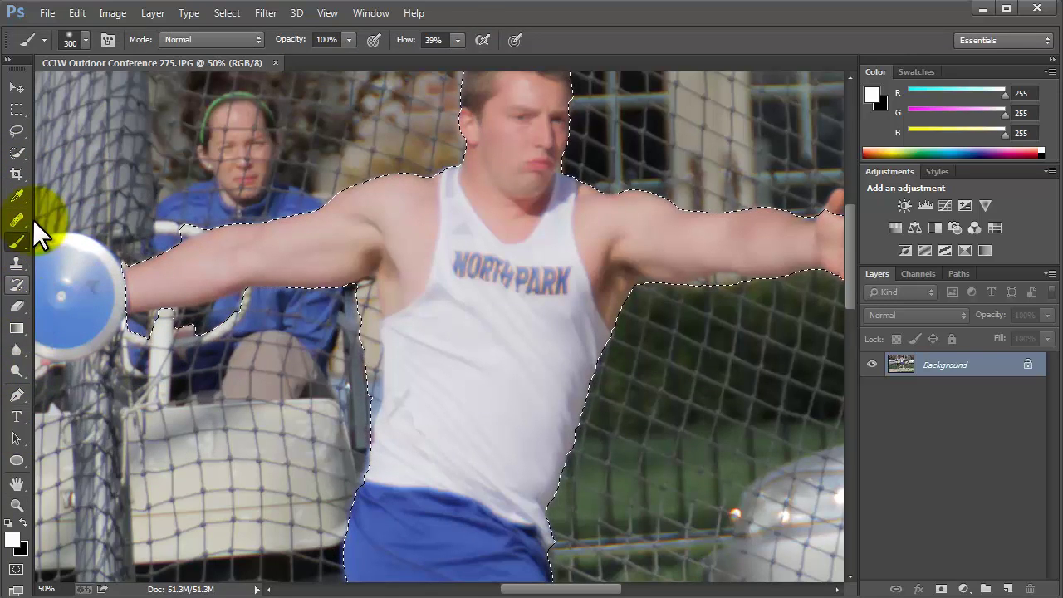
left_click(18, 154)
left_click(92, 148)
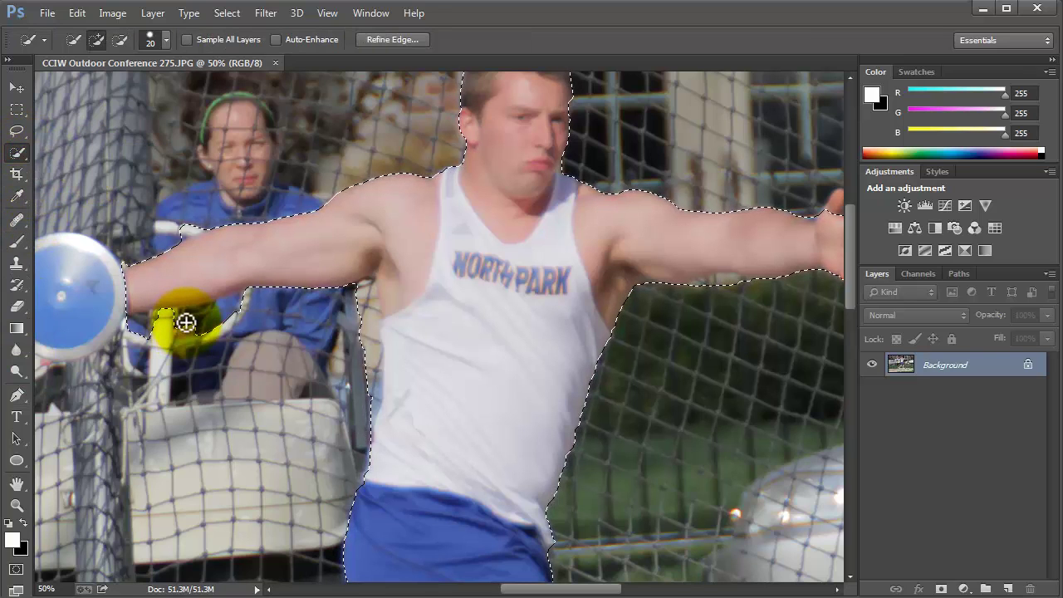
key("alt")
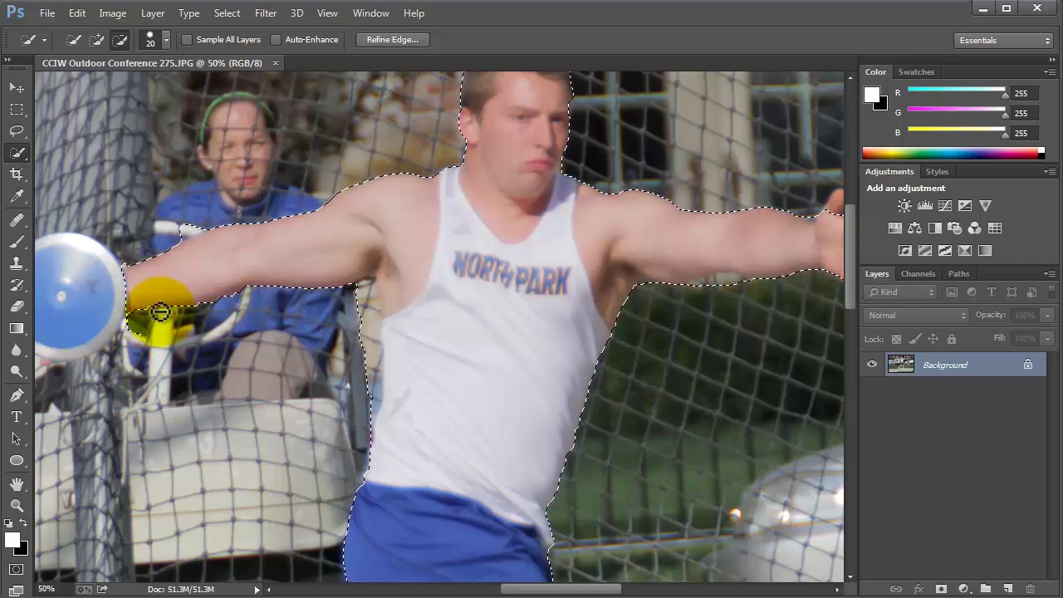
left_click_drag(140, 289, 150, 237)
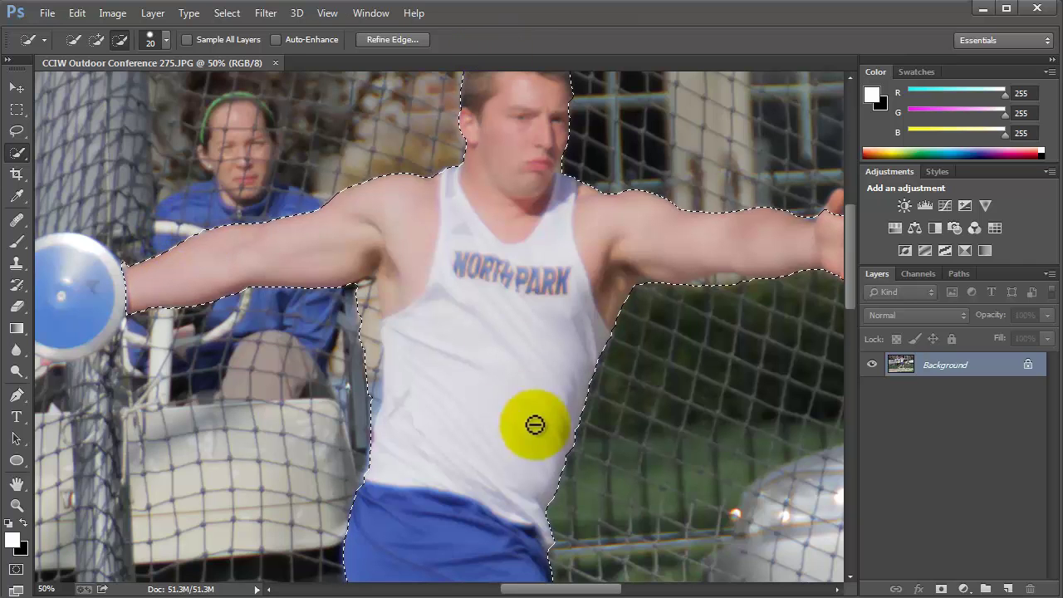
- Trim stray background from the selection along the arm's edge and armpit
scroll(740, 509, "up", 1)
mouse_move(738, 294)
left_mouse_down()
mouse_move(695, 304)
mouse_move(751, 296)
left_mouse_up()
scroll(739, 416, "up", 4)
mouse_move(721, 395)
left_mouse_down()
mouse_move(678, 352)
mouse_move(706, 355)
left_mouse_up()
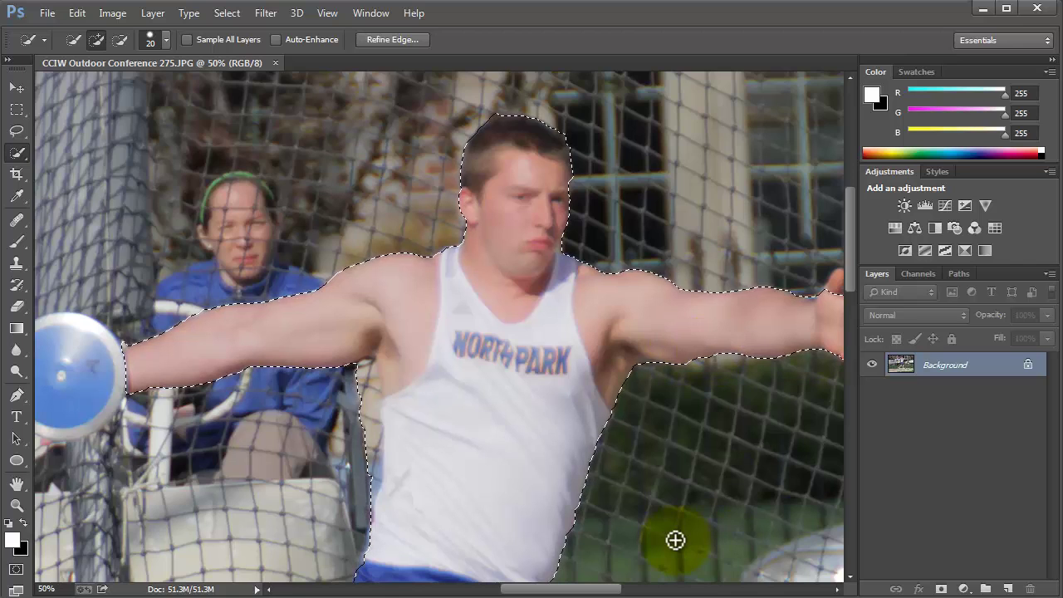
scroll(674, 540, "down", 5)
mouse_move(363, 285)
left_mouse_down()
mouse_move(367, 380)
mouse_move(364, 324)
mouse_move(393, 320)
left_mouse_up()
scroll(727, 411, "up", 7)
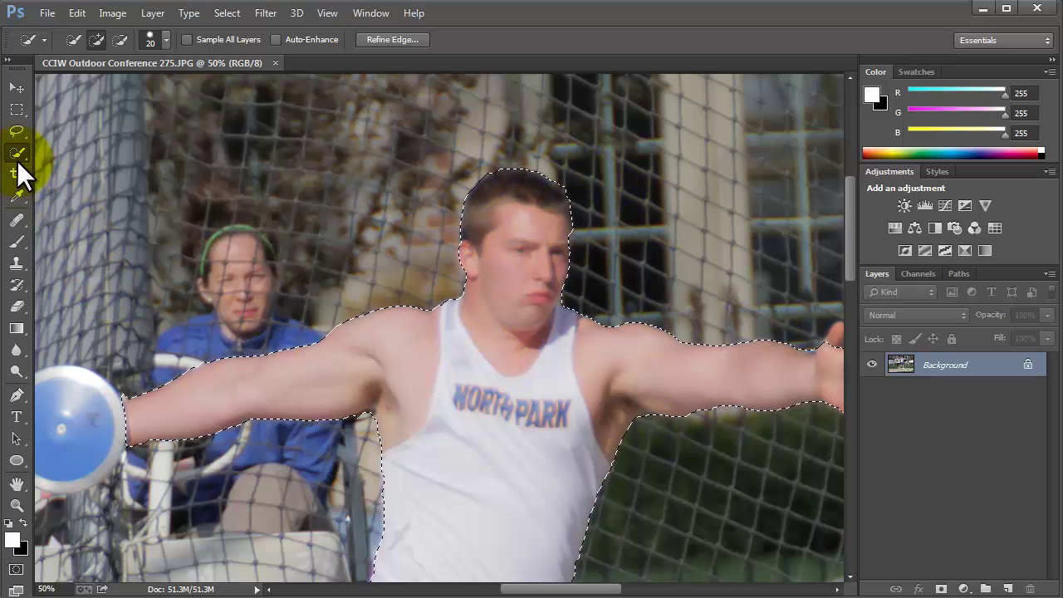
- Refine the selection edge with Smart Radius at 3.1 px, brushing over hair and shoulders
left_click(404, 39)
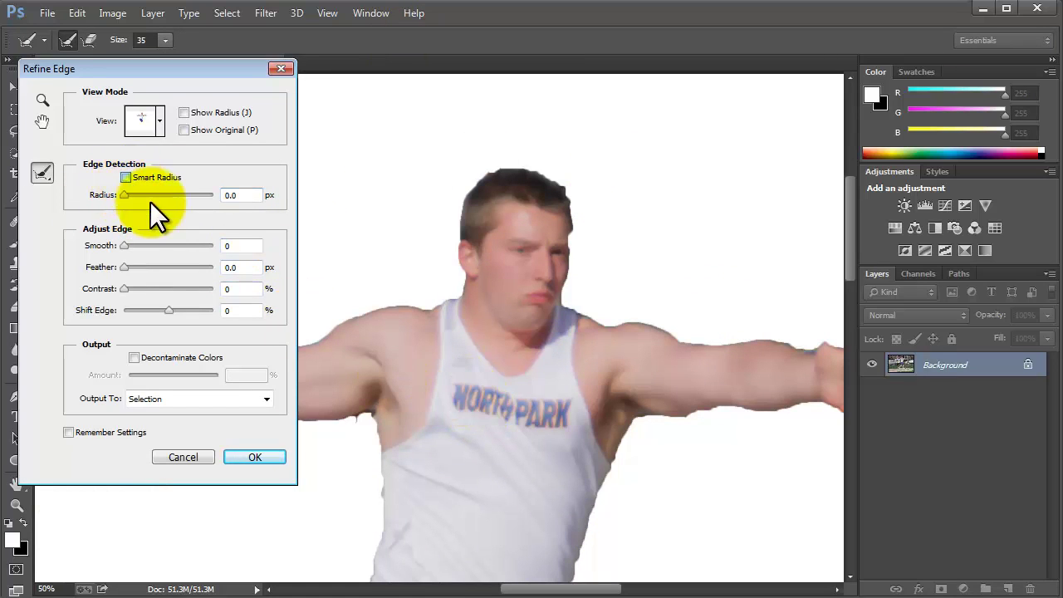
left_click_drag(126, 198, 149, 198)
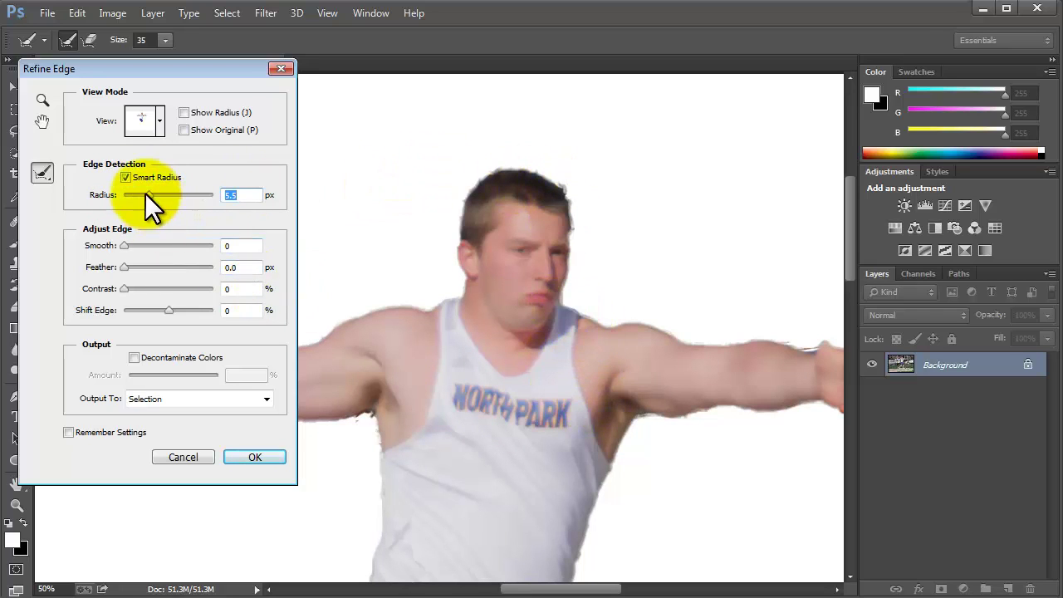
left_click_drag(148, 195, 136, 195)
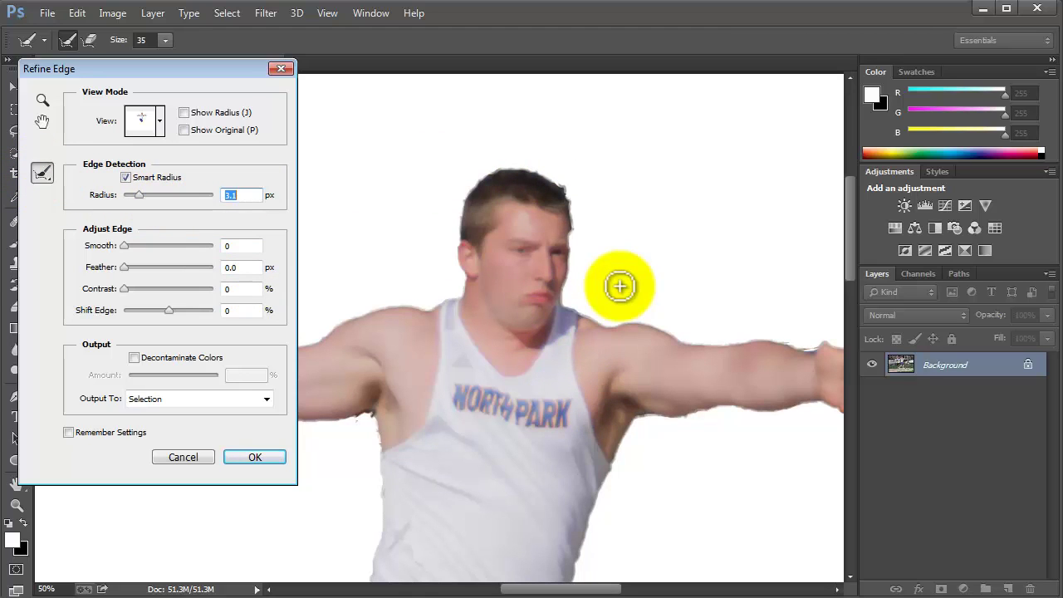
mouse_move(571, 311)
left_mouse_down()
mouse_move(663, 330)
mouse_move(684, 346)
mouse_move(664, 327)
mouse_move(607, 323)
left_mouse_up()
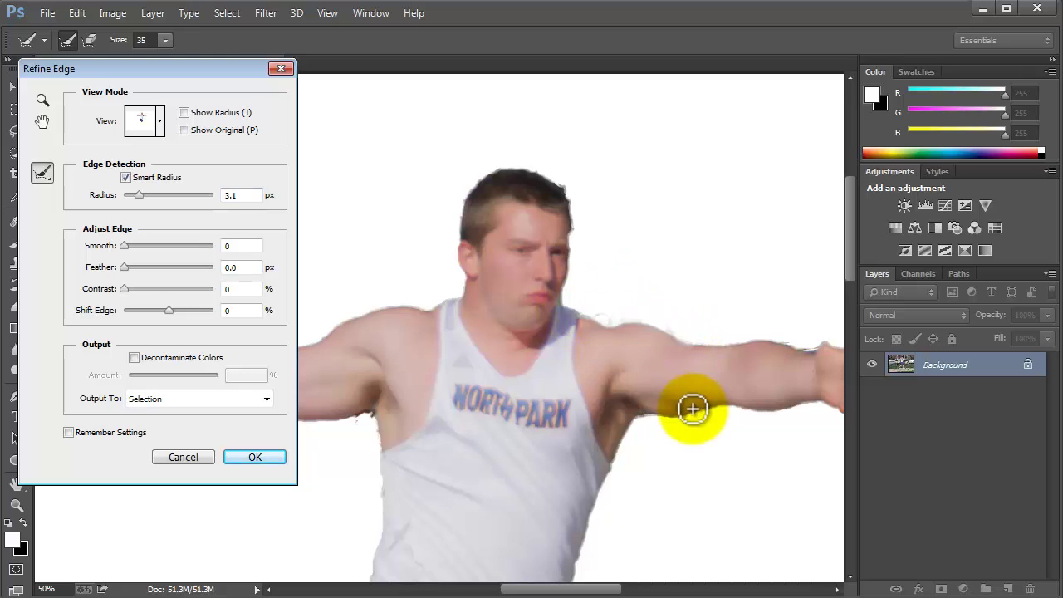
mouse_move(572, 259)
left_mouse_down()
mouse_move(566, 186)
mouse_move(504, 164)
mouse_move(486, 169)
mouse_move(480, 180)
mouse_move(504, 172)
mouse_move(473, 202)
mouse_move(458, 246)
mouse_move(476, 189)
mouse_move(462, 215)
mouse_move(462, 266)
left_mouse_up()
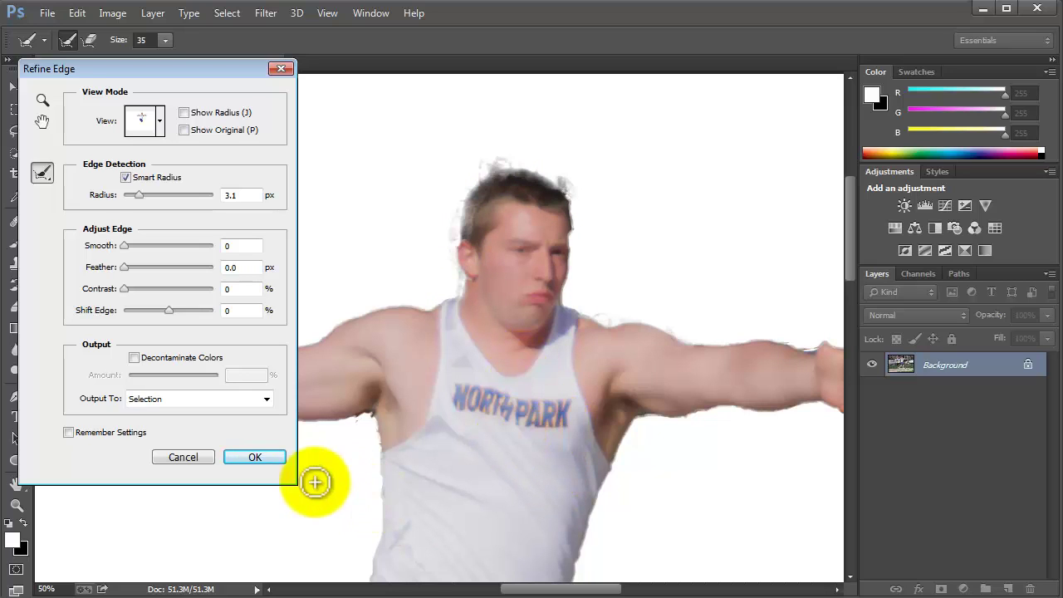
left_click(267, 458)
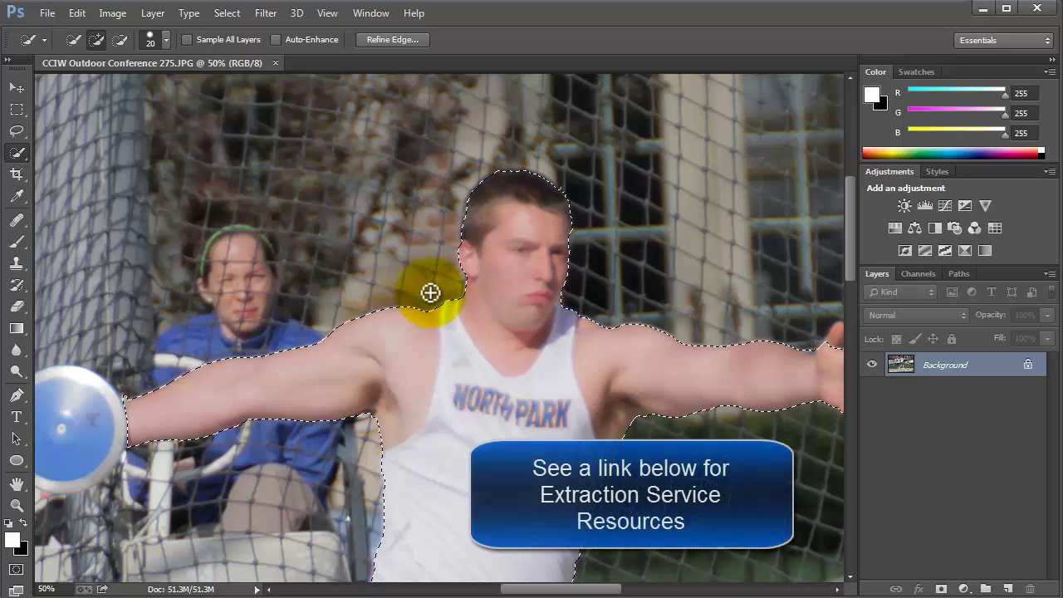
- Open the file CCIW Outdoor Conference 275-2 through File > Open
left_click(48, 13)
left_click(65, 50)
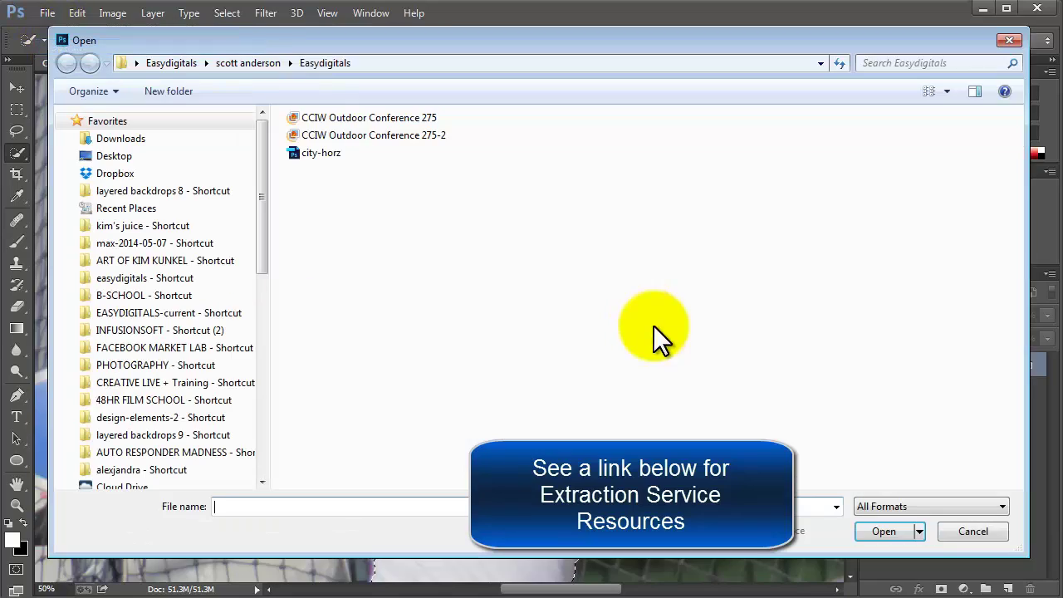
left_click(340, 134)
left_click(890, 528)
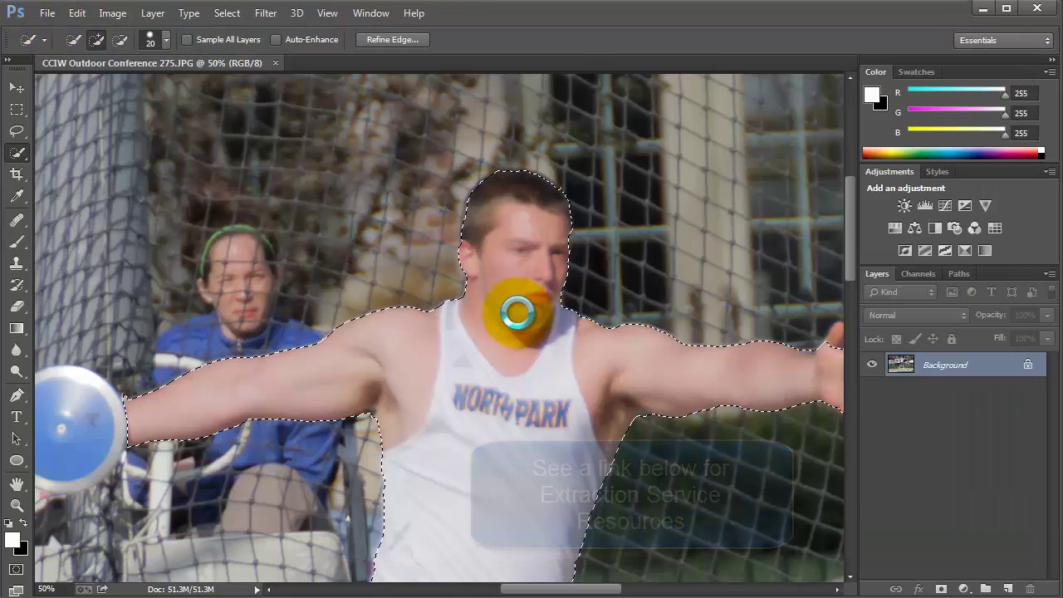
- Fit the JPG photo on screen, deselect it with Ctrl+D, and show the 275-2.png cut-out
key("ctrl+Tab")
left_click(328, 13)
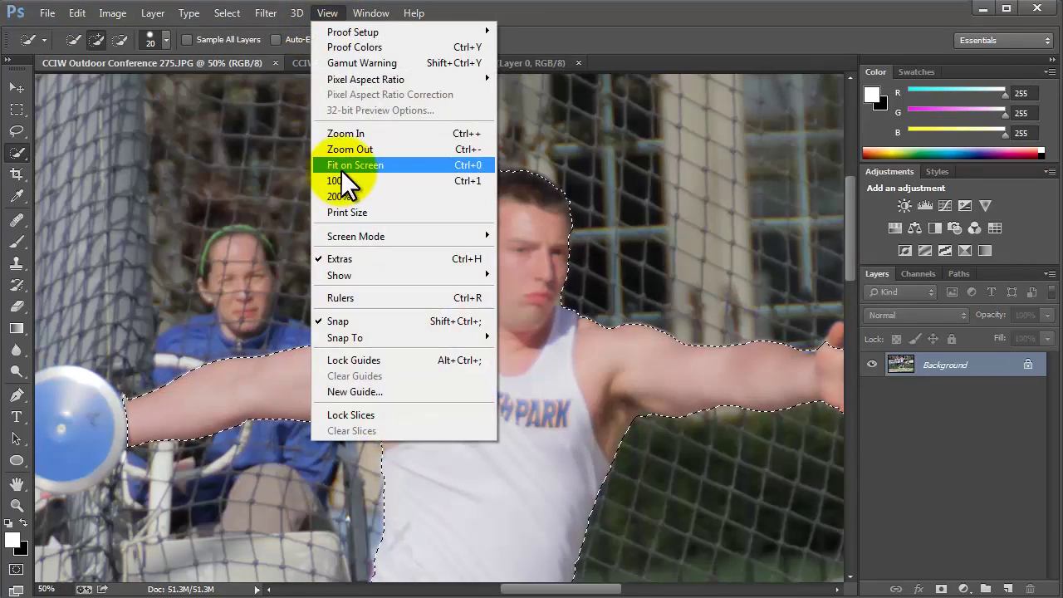
left_click(347, 167)
key("ctrl+d")
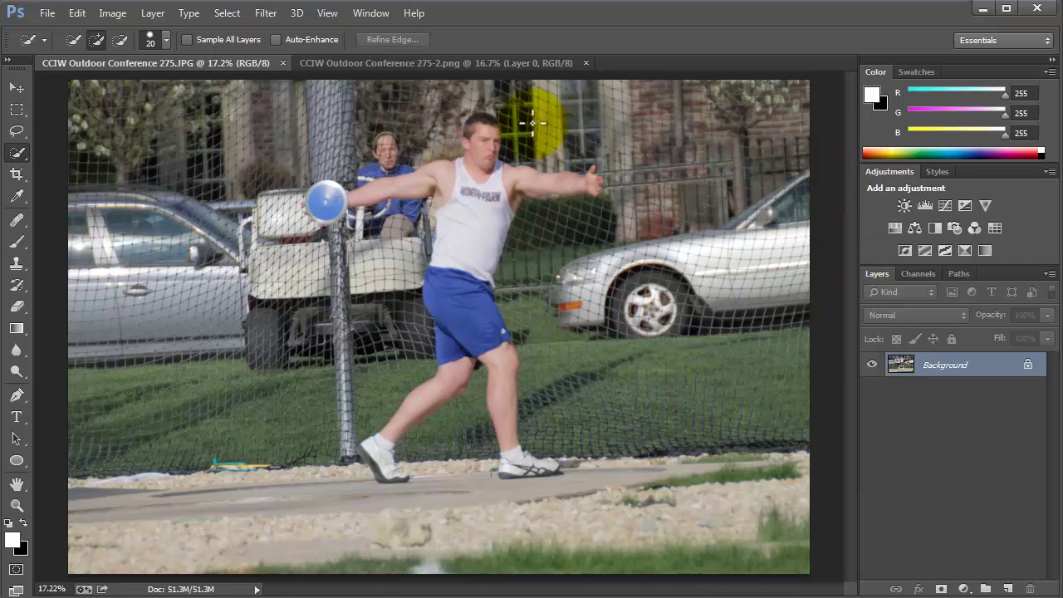
left_click(528, 63)
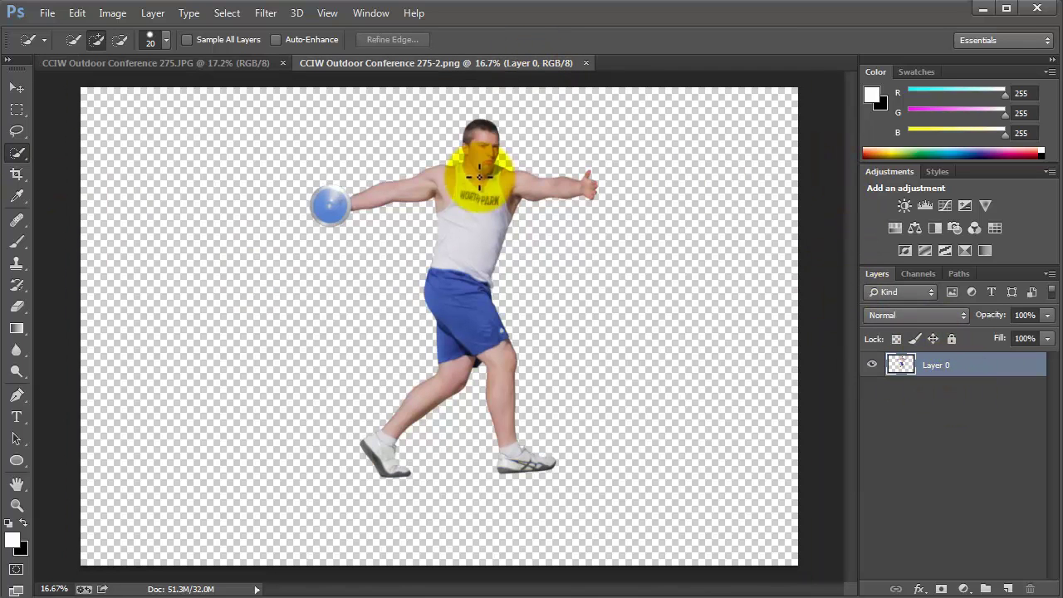
key("ctrl+Tab")
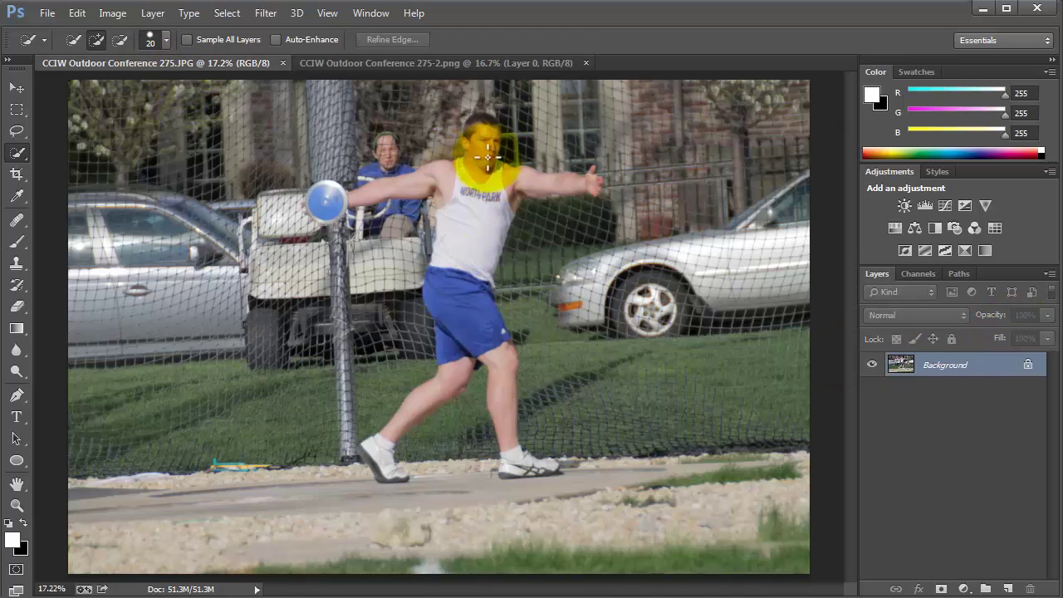
left_click(385, 64)
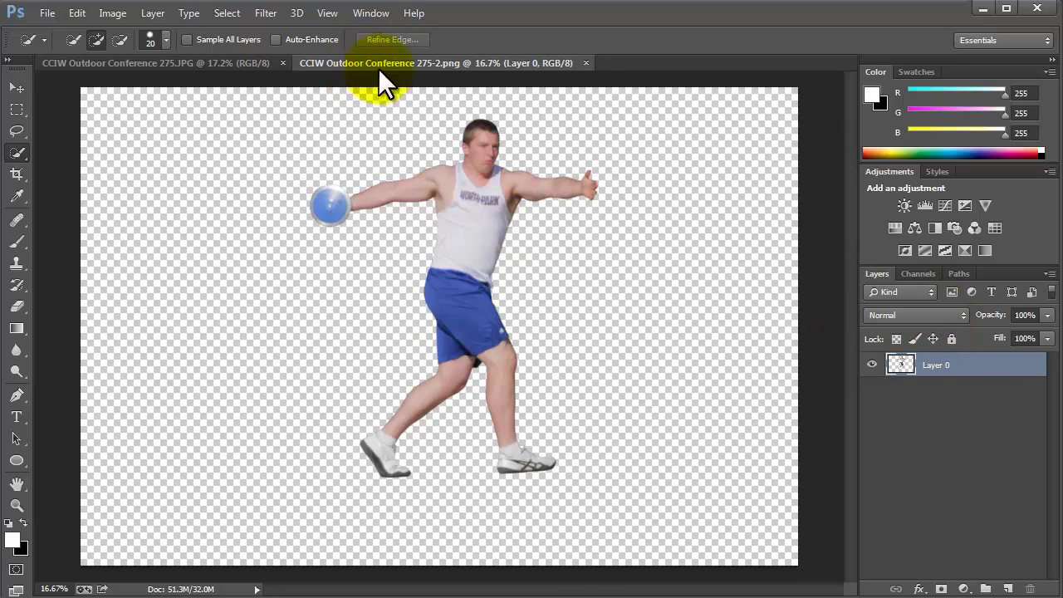
- Duplicate Layer 0 into CCIW Outdoor Conference 275.JPG and view that photo
right_click(957, 372)
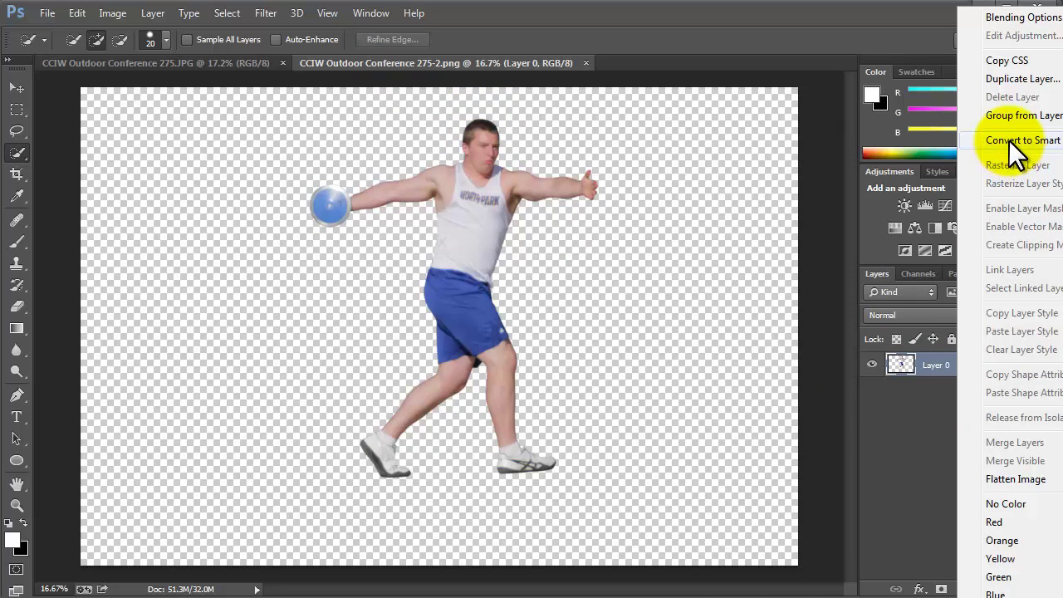
right_click(917, 371)
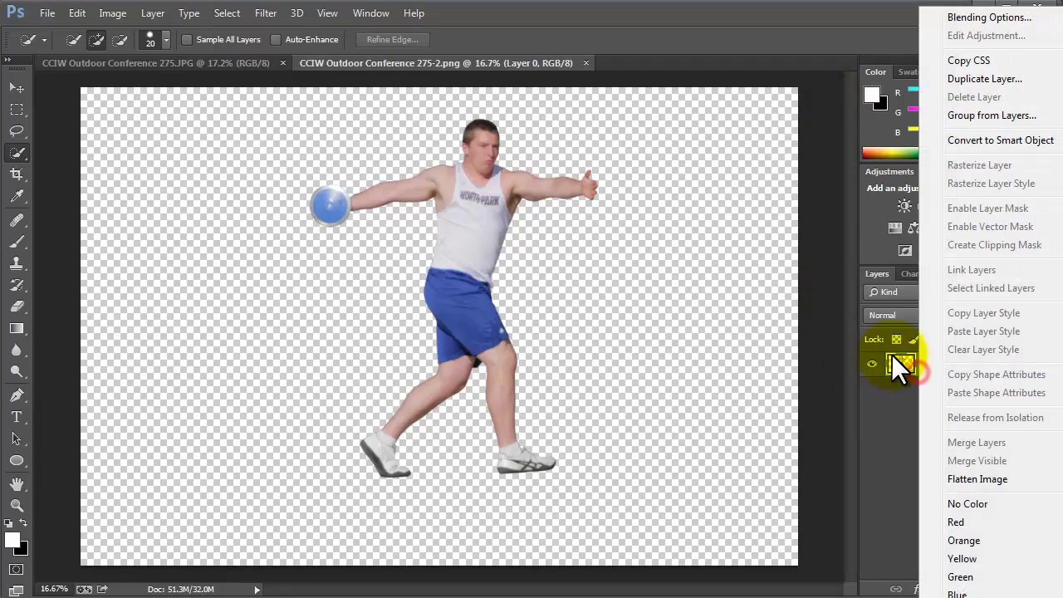
left_click(959, 80)
left_click(486, 175)
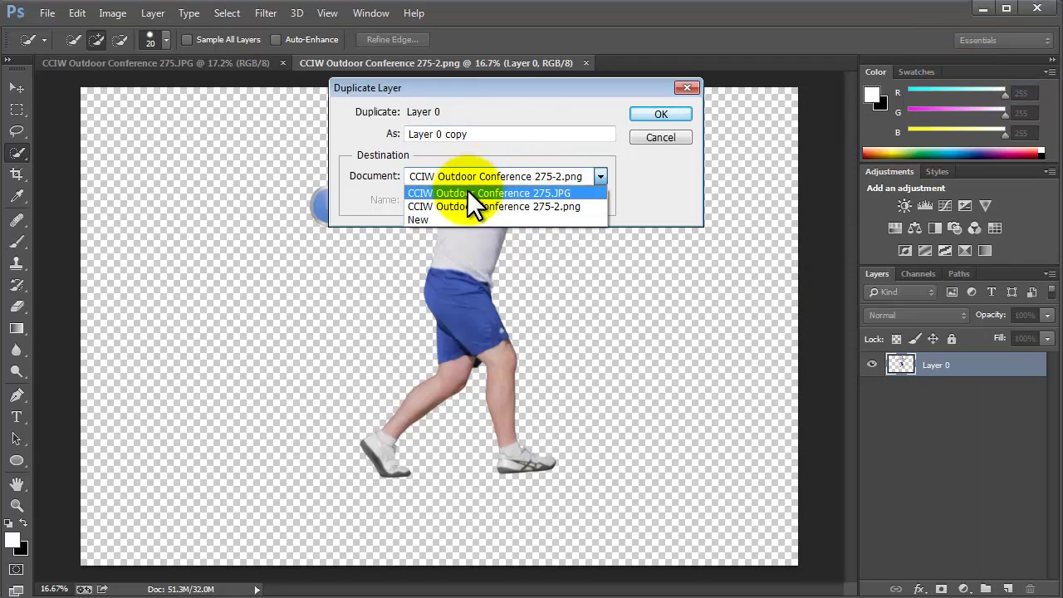
left_click(467, 193)
left_click(646, 116)
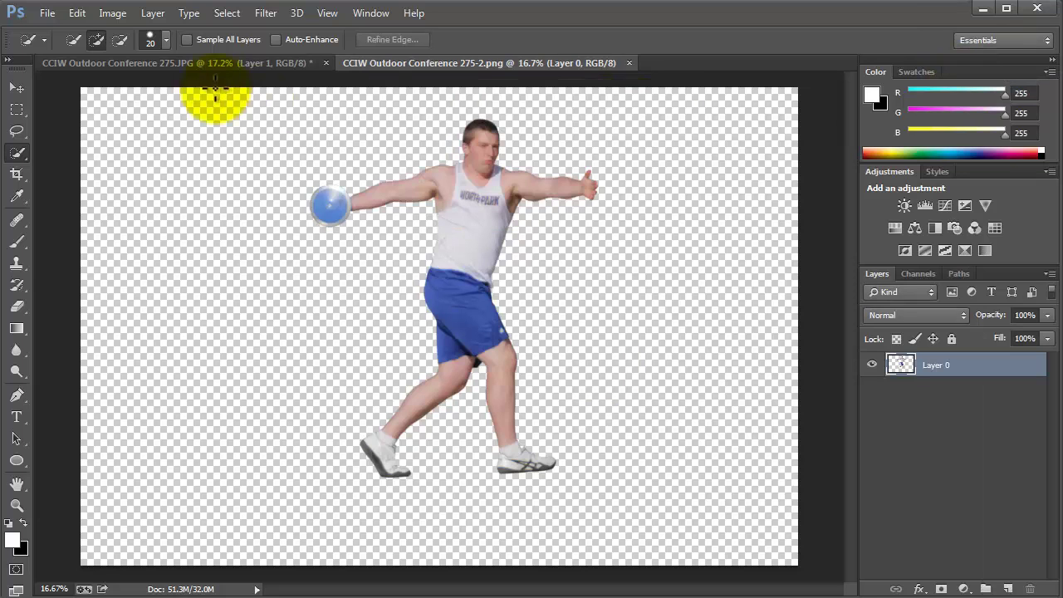
left_click(217, 64)
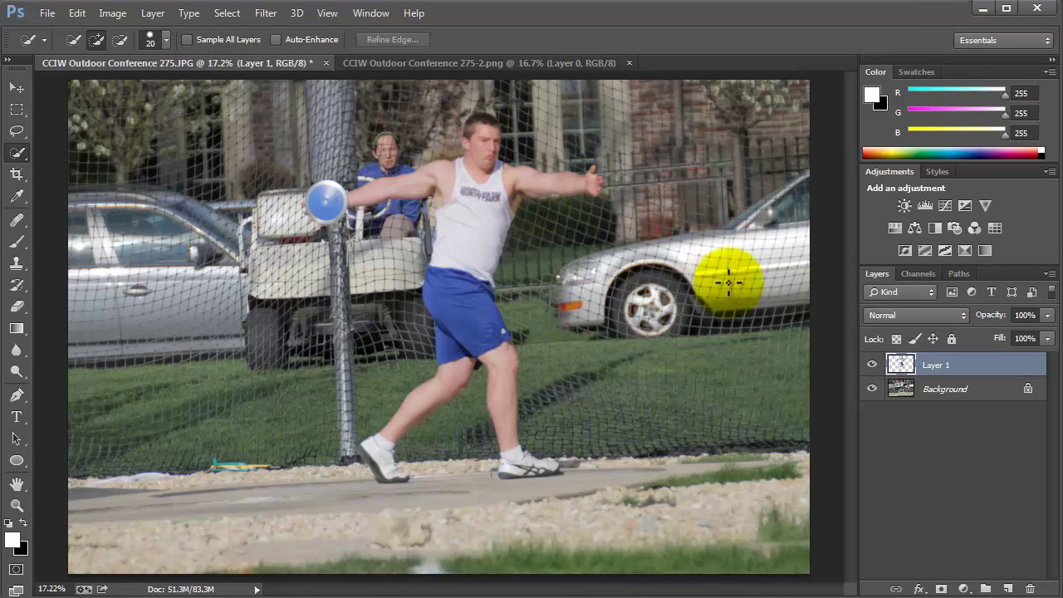
- Toggle Layer 1 and Background visibility to compare the cut-out with the photo
left_click(872, 364)
left_click(871, 364)
left_click(871, 389)
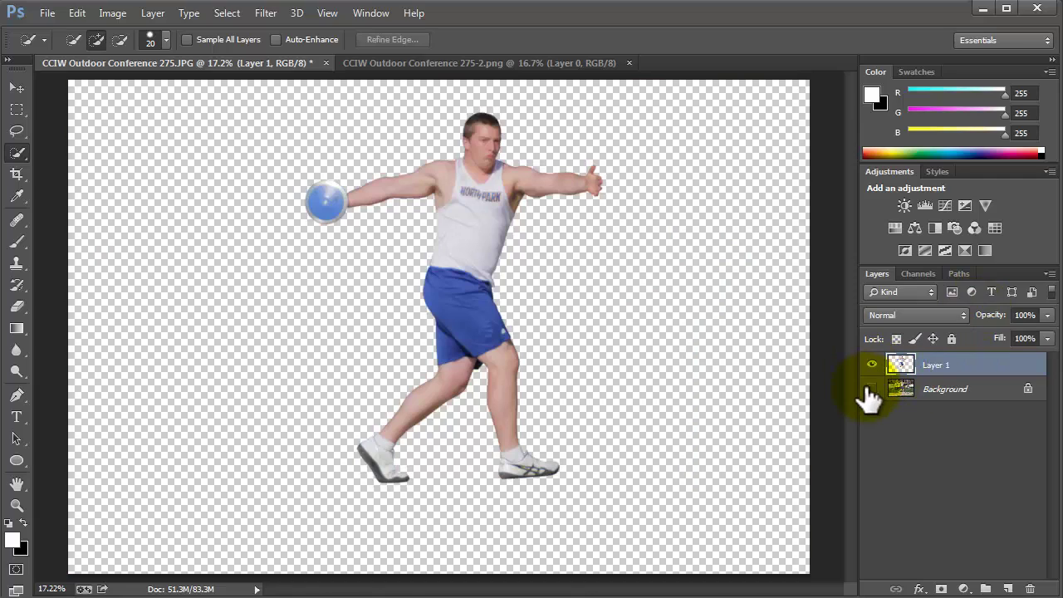
left_click(871, 389)
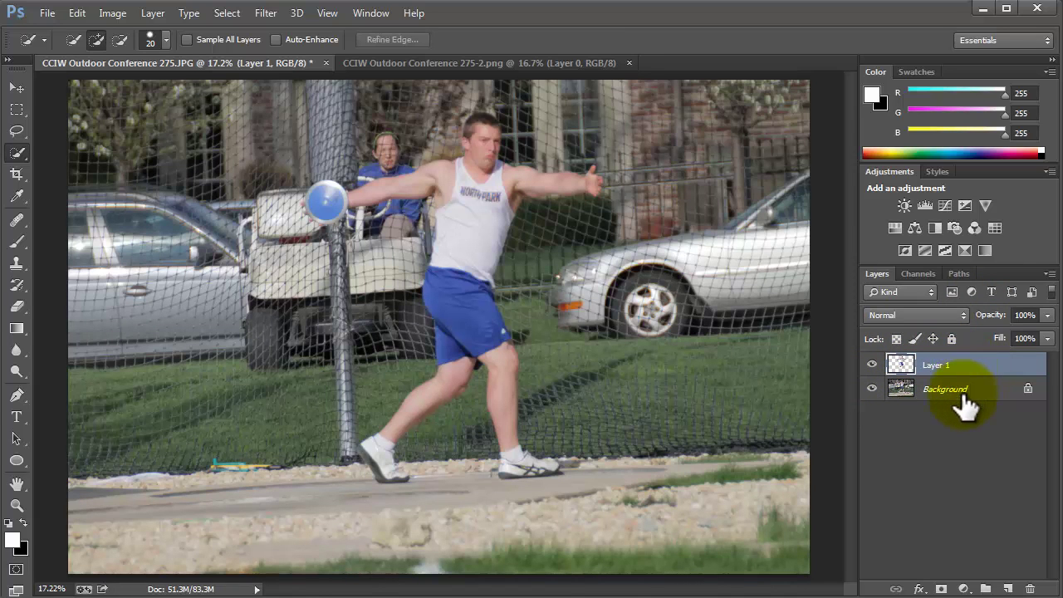
left_click(964, 396)
left_click(903, 366)
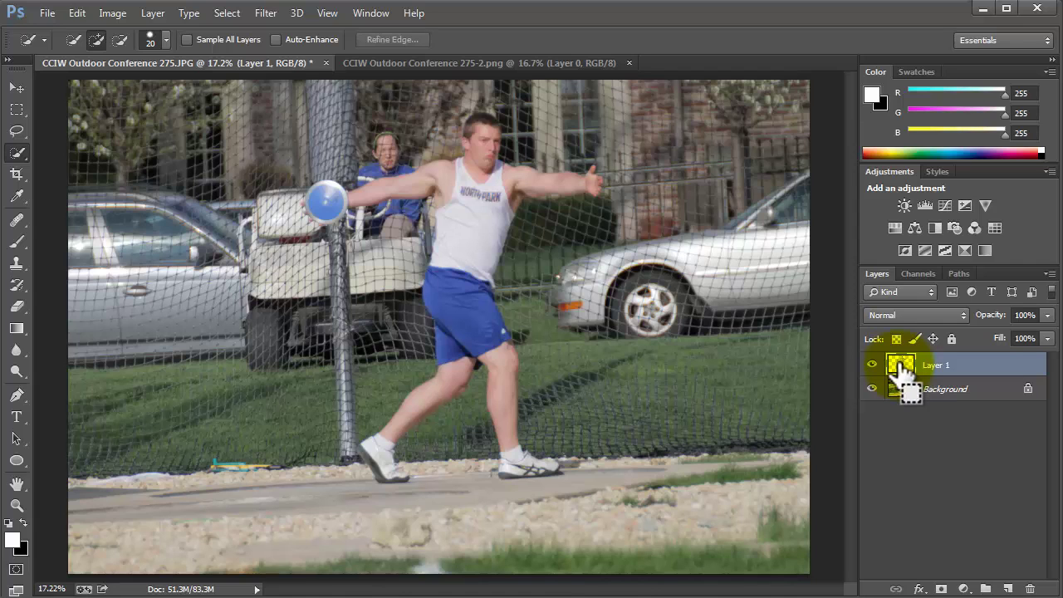
- Load Layer 1's athlete outline as a selection, duplicate the Background, and hide Layer 1
left_click(904, 365, "ctrl")
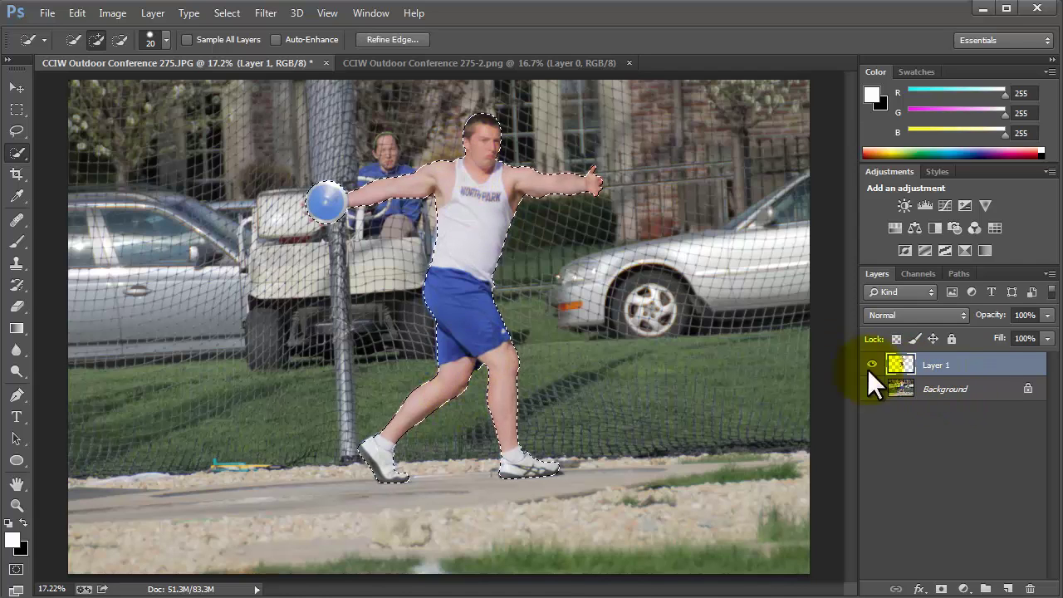
left_click(972, 387)
left_click_drag(1003, 372, 1008, 587)
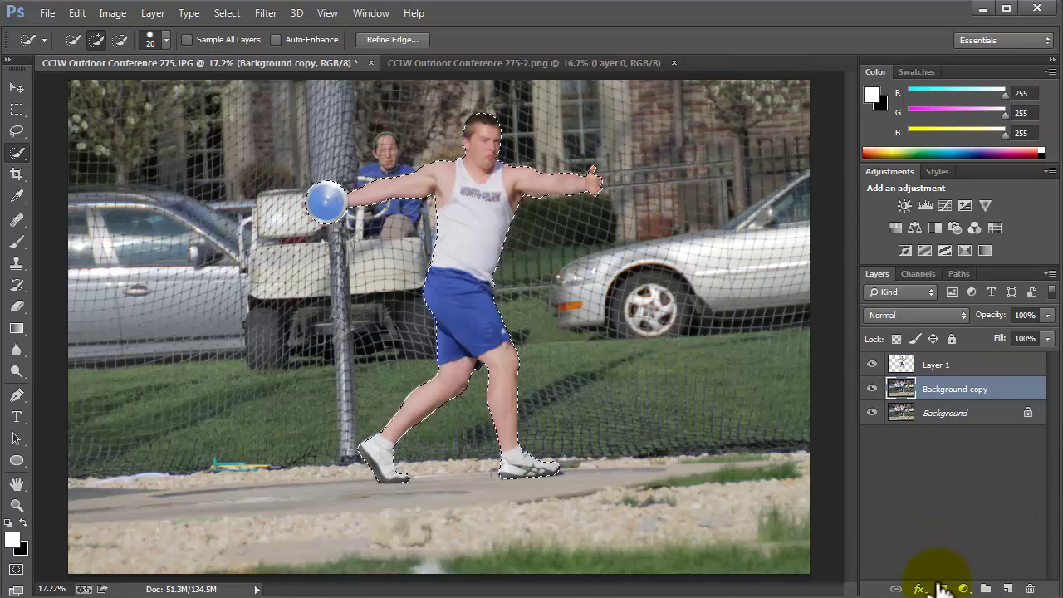
left_click(871, 365)
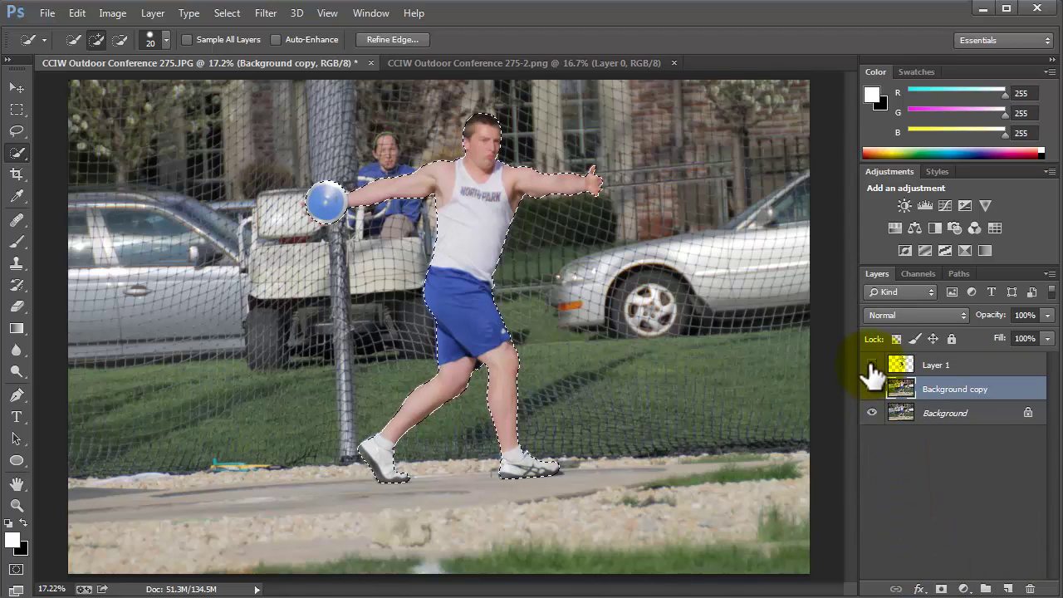
- Add a layer mask to Background copy from the athlete selection and hide the Background
left_click(941, 589)
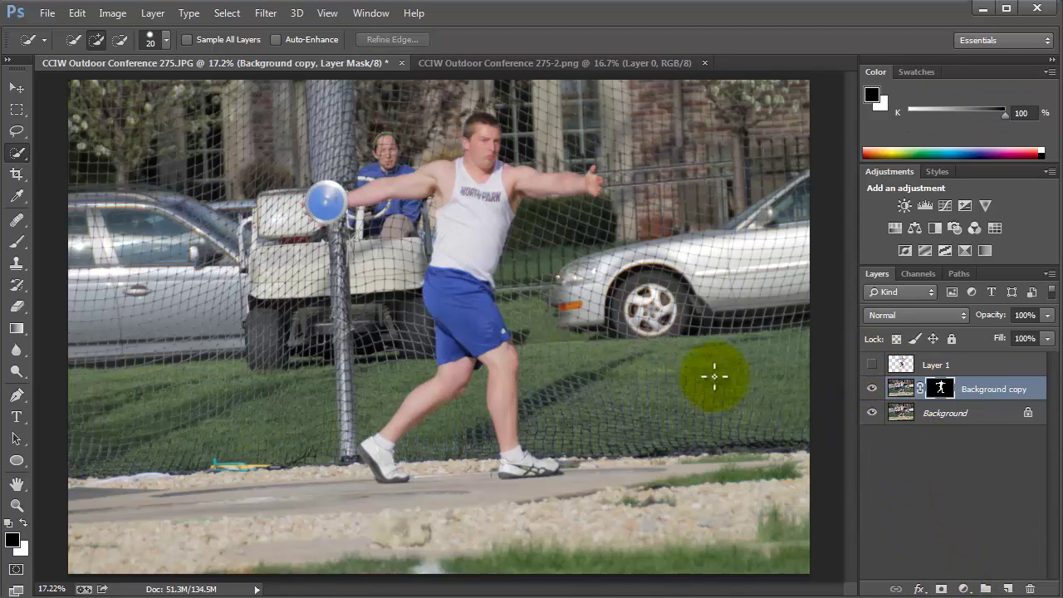
left_click(871, 413)
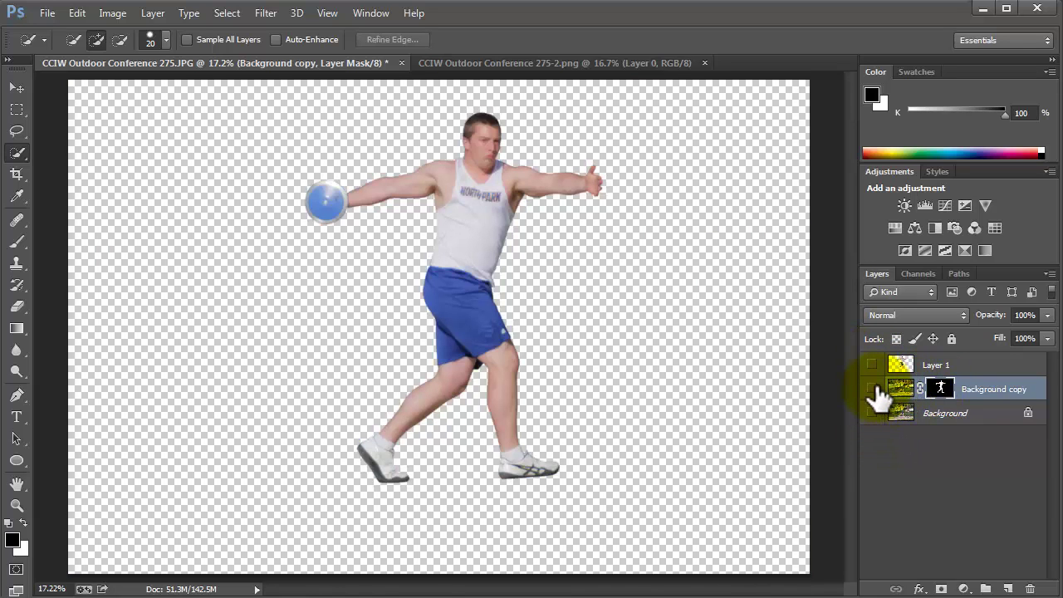
left_click(874, 389)
left_click(874, 389)
left_click(902, 365)
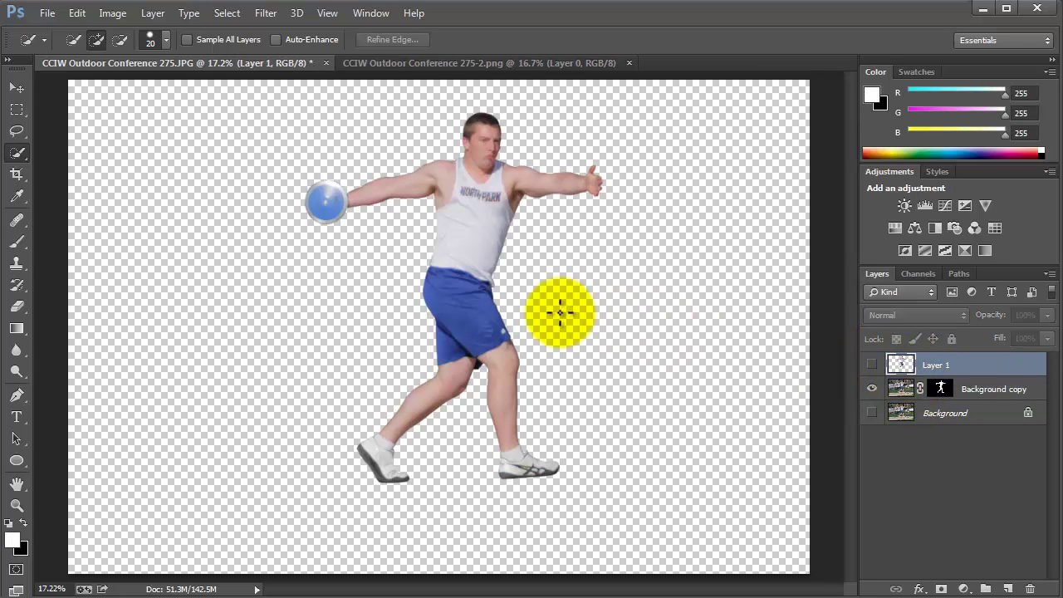
left_click(942, 389)
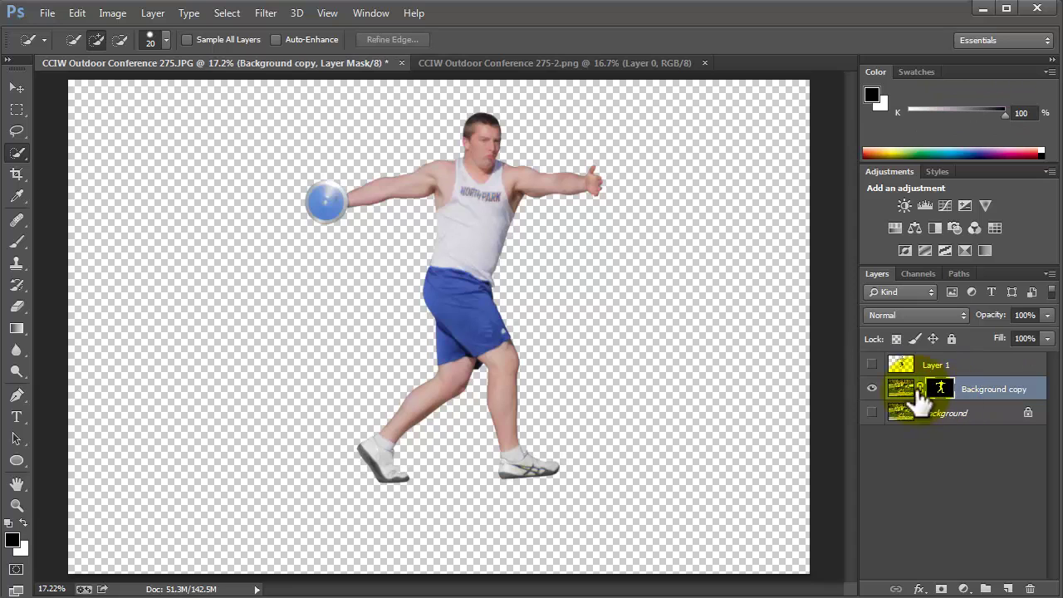
- Zoom in on the masked athlete
left_click(17, 505)
left_click(504, 190)
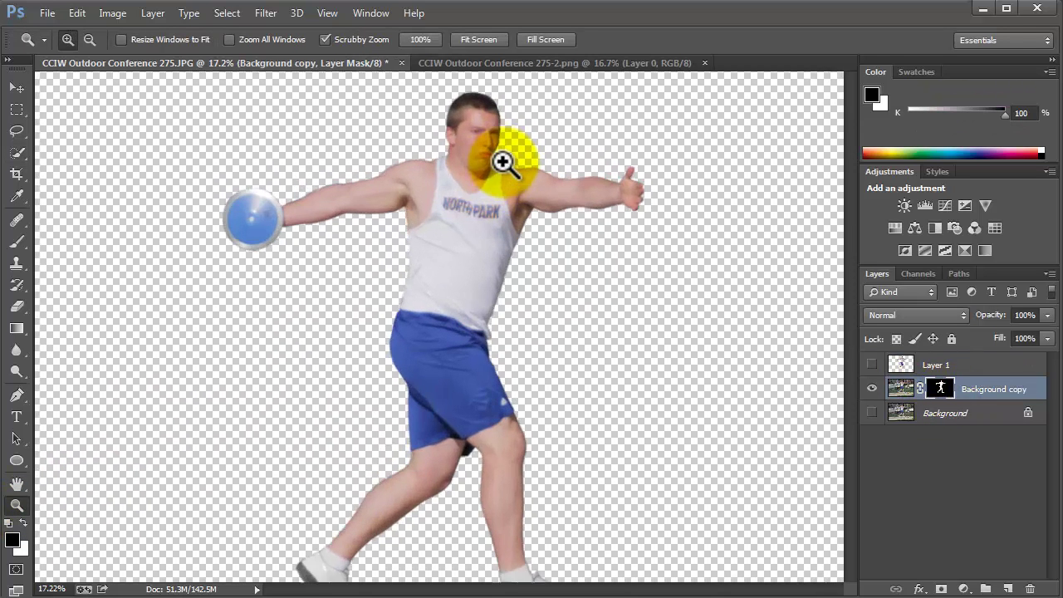
left_click(505, 193)
left_click(465, 230)
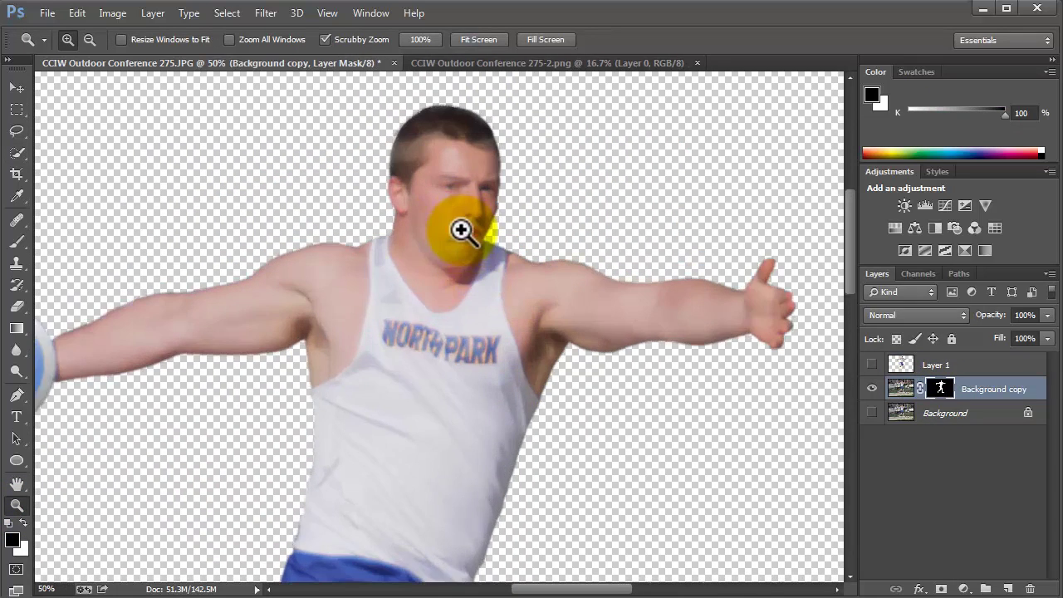
left_click(443, 200)
left_click(442, 200)
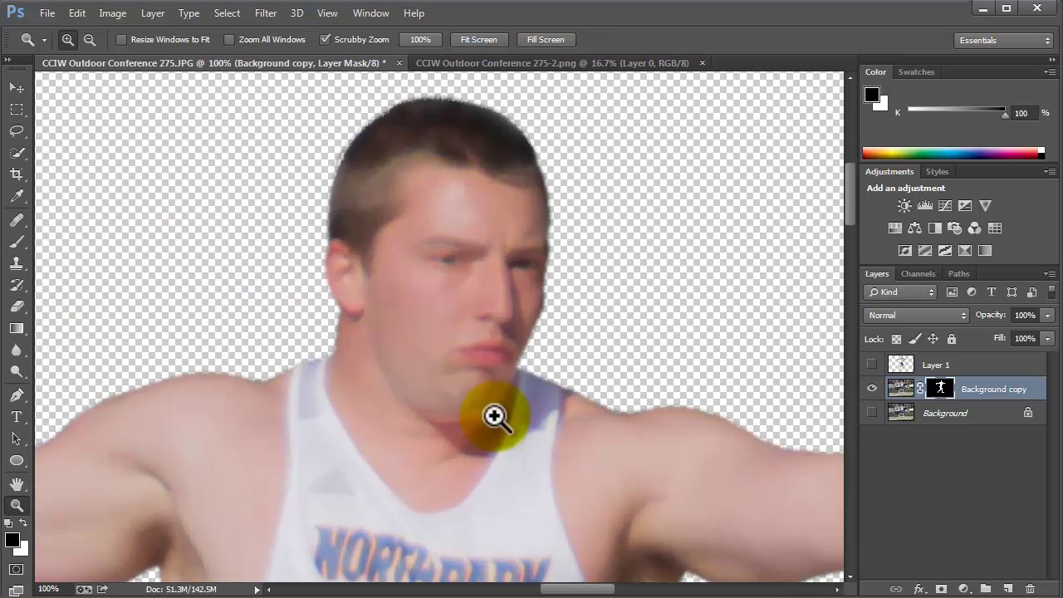
scroll(495, 417, "down", 3)
scroll(494, 418, "down", 8)
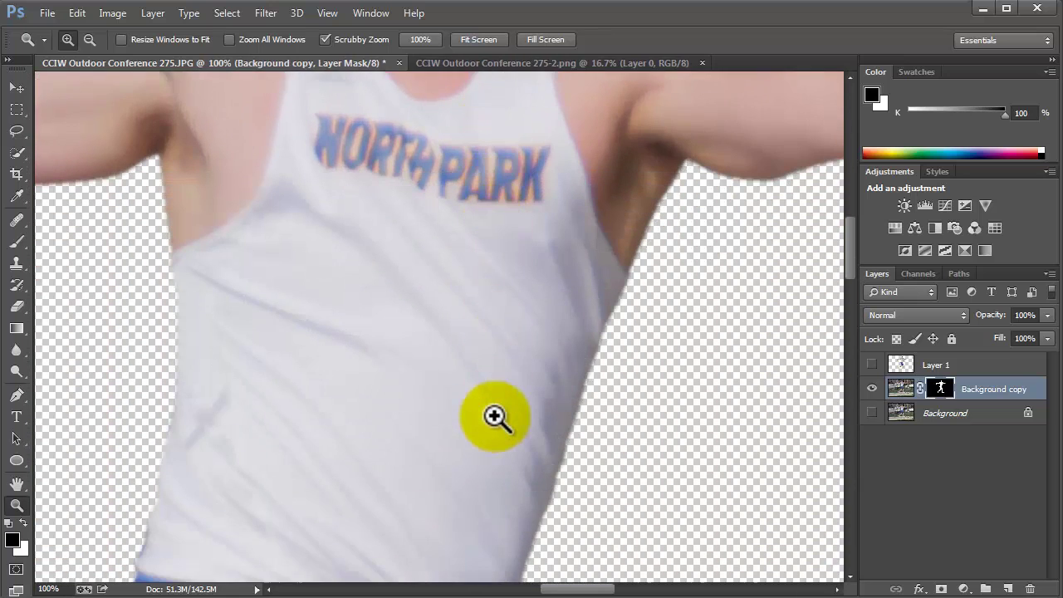
scroll(494, 418, "down", 7)
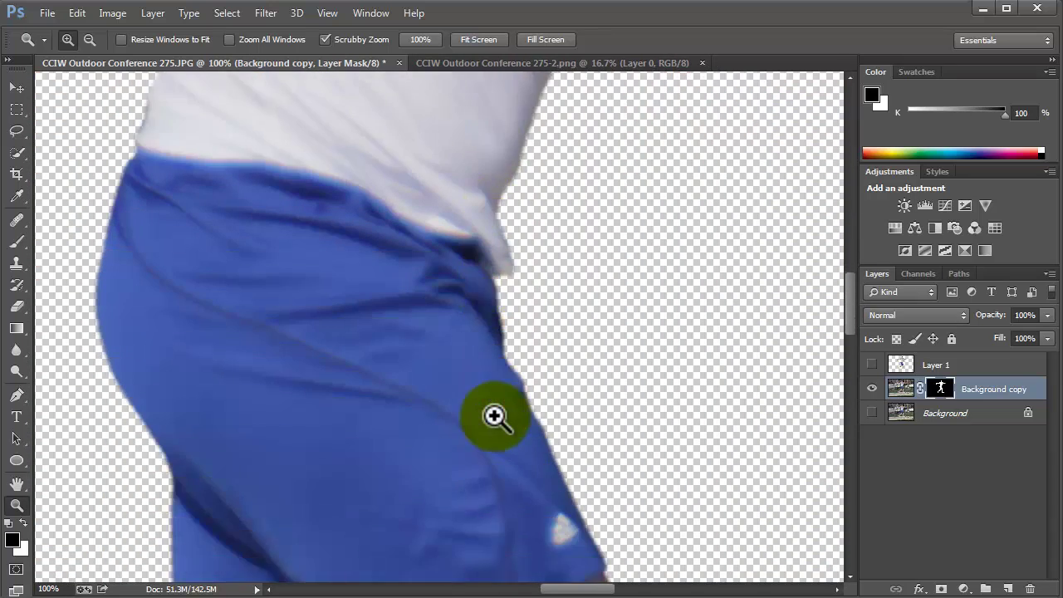
scroll(494, 416, "up", 15)
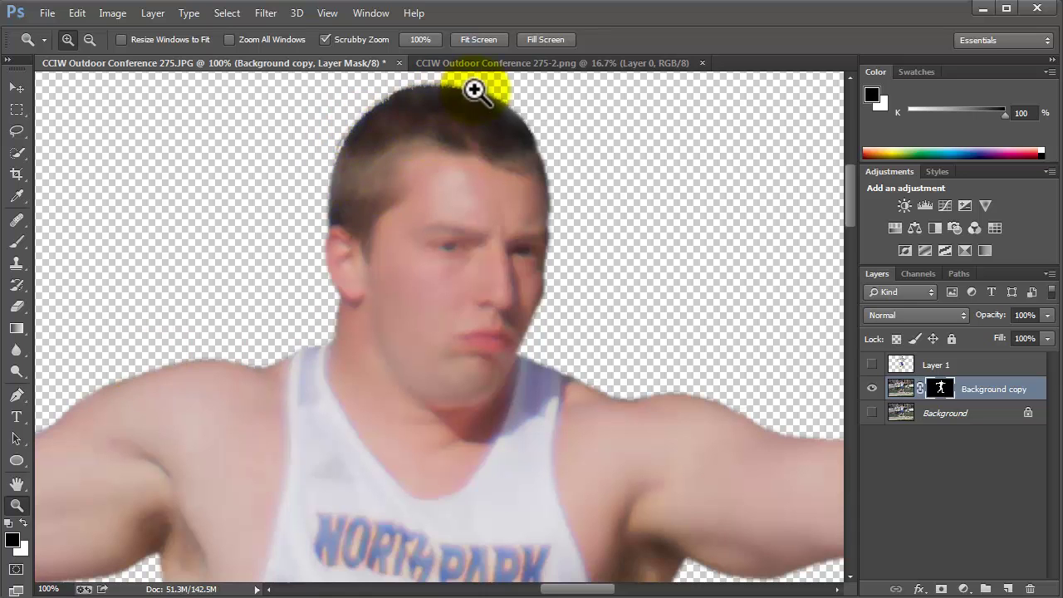
left_click(614, 353, "alt")
left_click(614, 353, "alt")
scroll(501, 339, "down", 5)
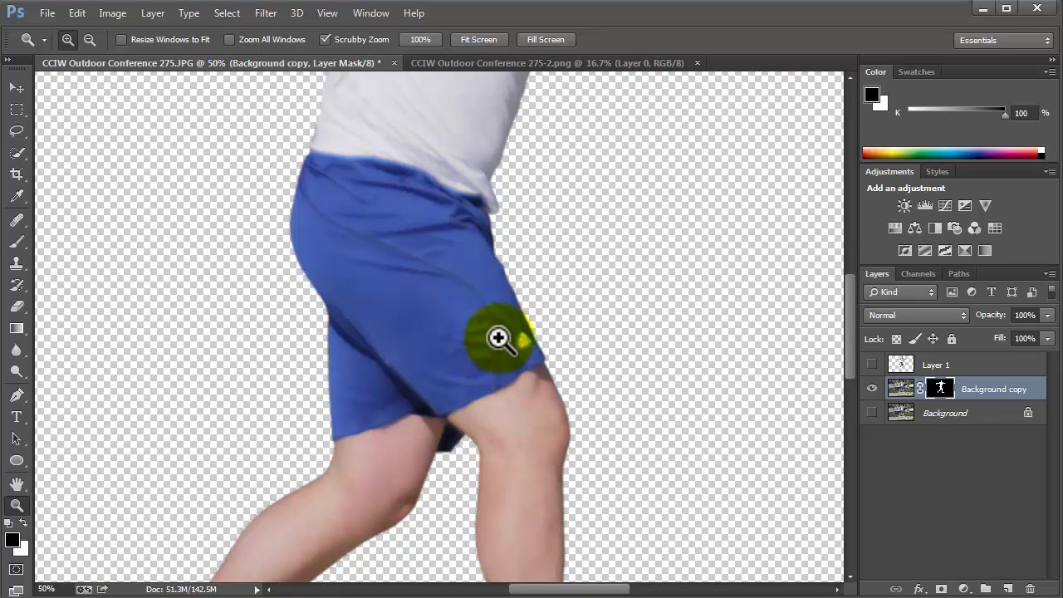
double_click(499, 337)
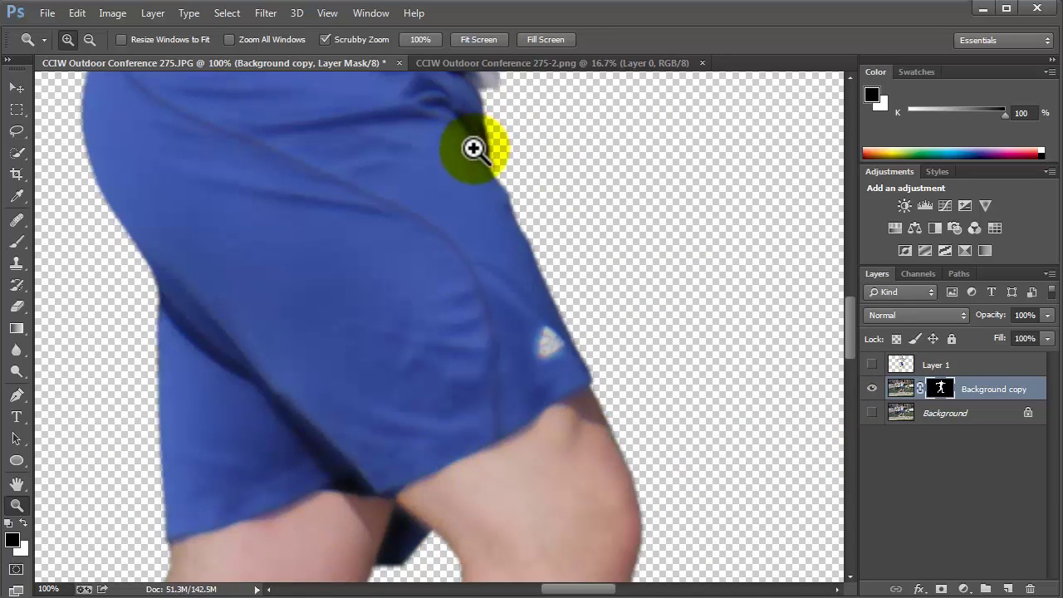
scroll(477, 261, "up", 10)
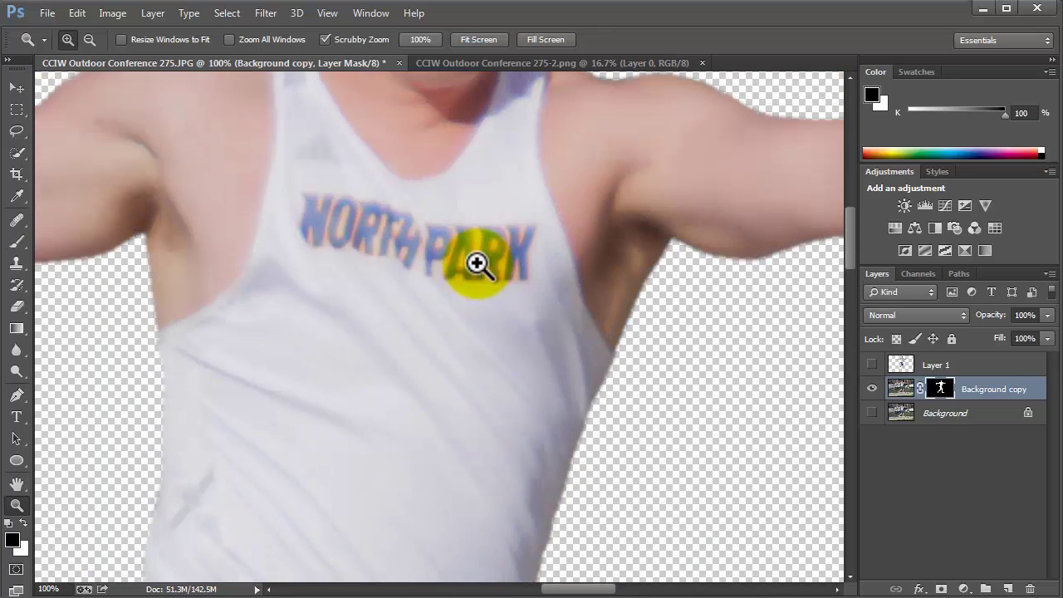
scroll(477, 263, "up", 8)
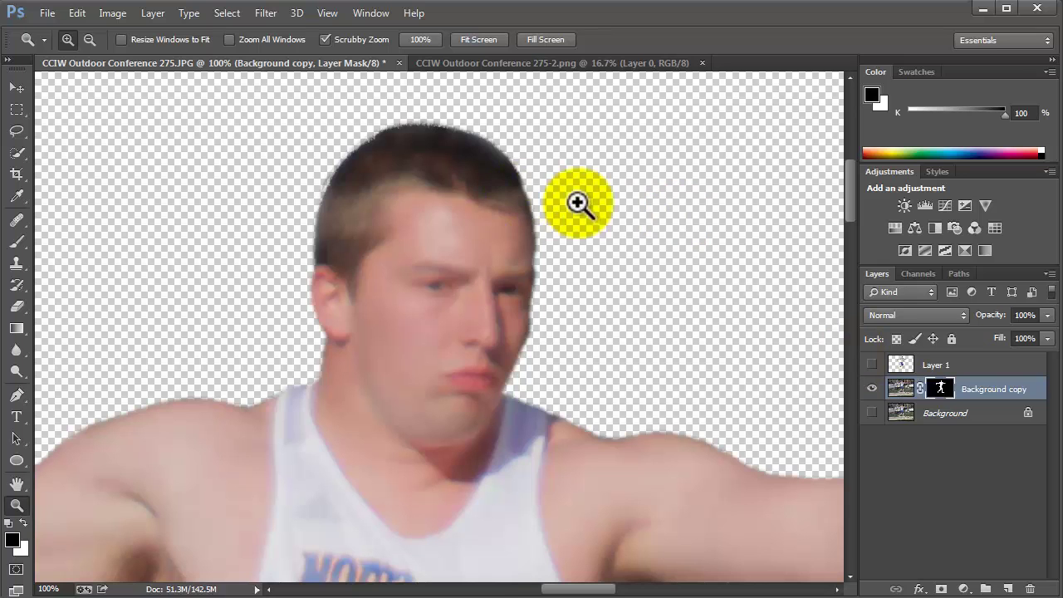
left_click(441, 183, "alt")
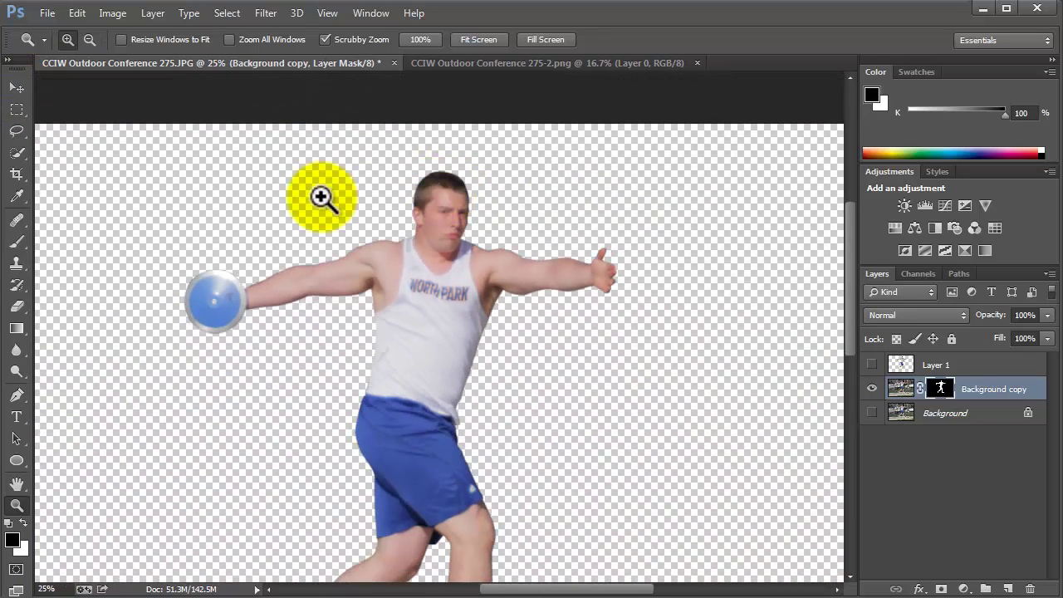
left_click(408, 226, "alt")
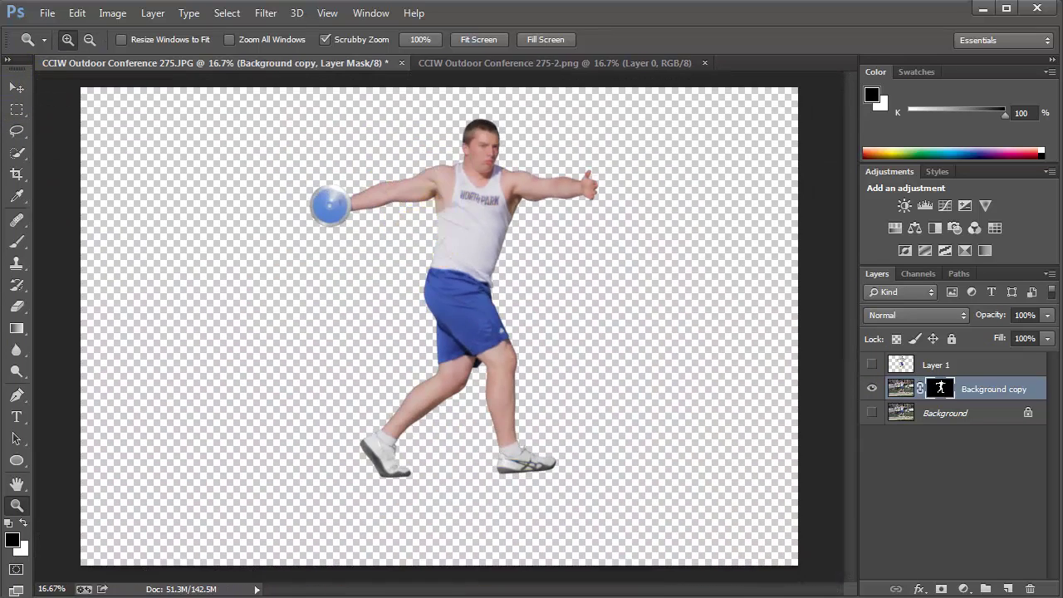
left_click(43, 13)
- Open city-horz.psd and select its YOUR PHOTO HERE layer
left_click(62, 46)
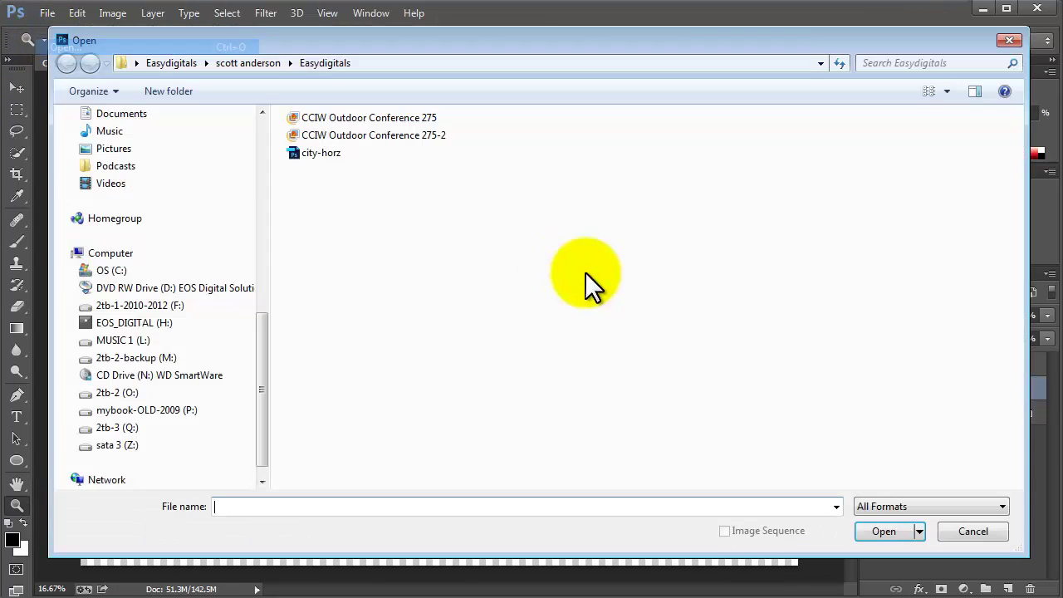
left_click(886, 532)
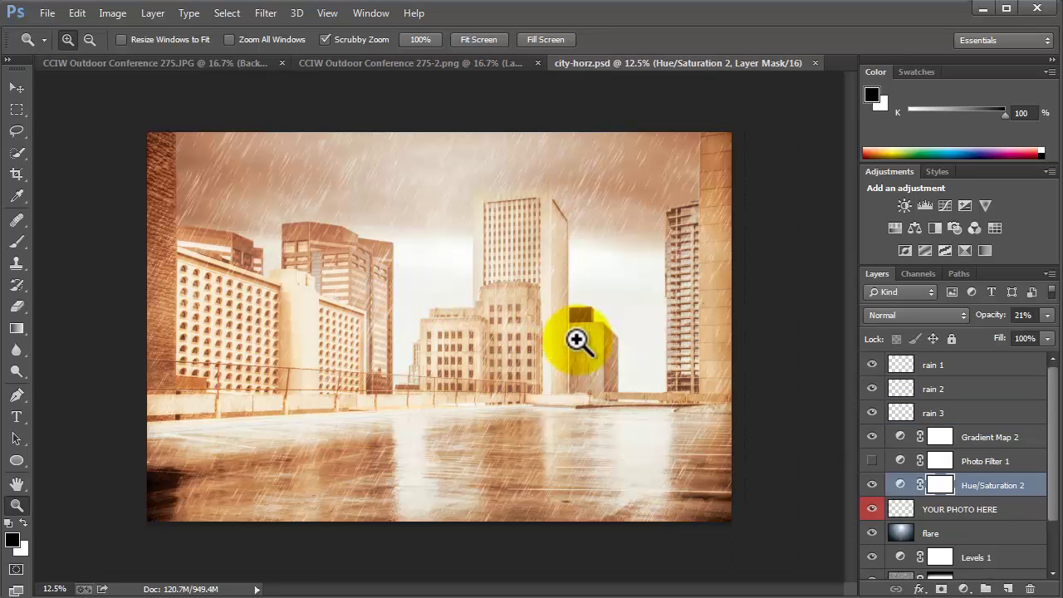
left_click(453, 66)
left_click(588, 65)
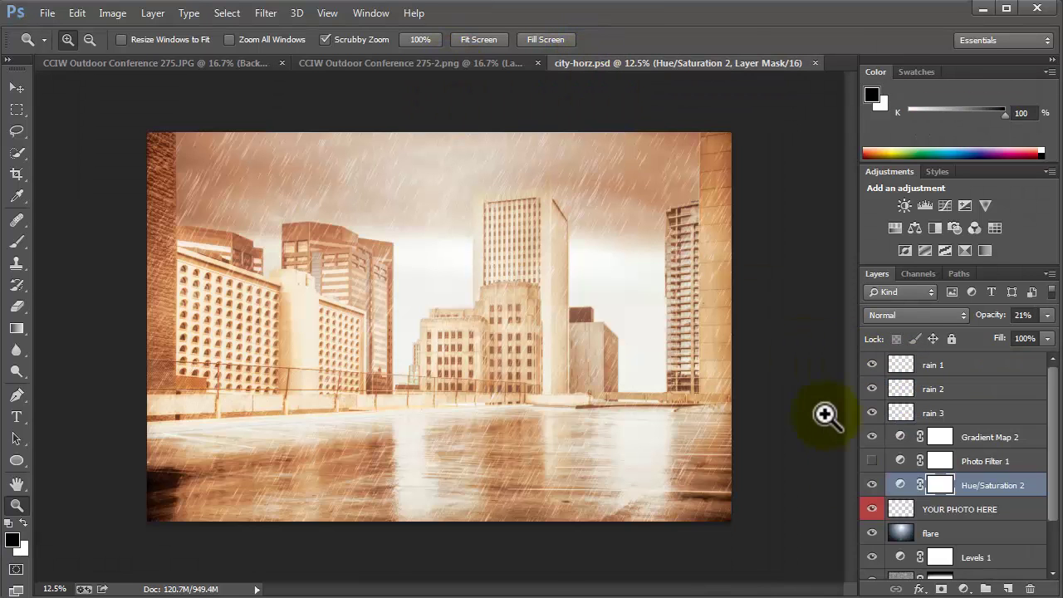
left_click(944, 509)
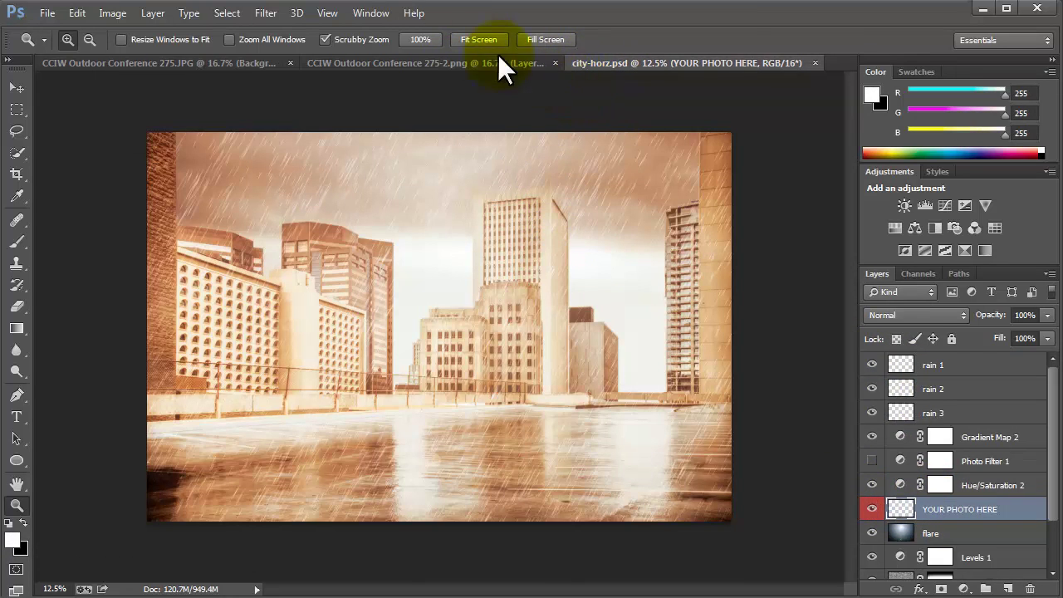
- Close the 275-2.png cut-out and show the Background layer again in 275.JPG
left_click(463, 62)
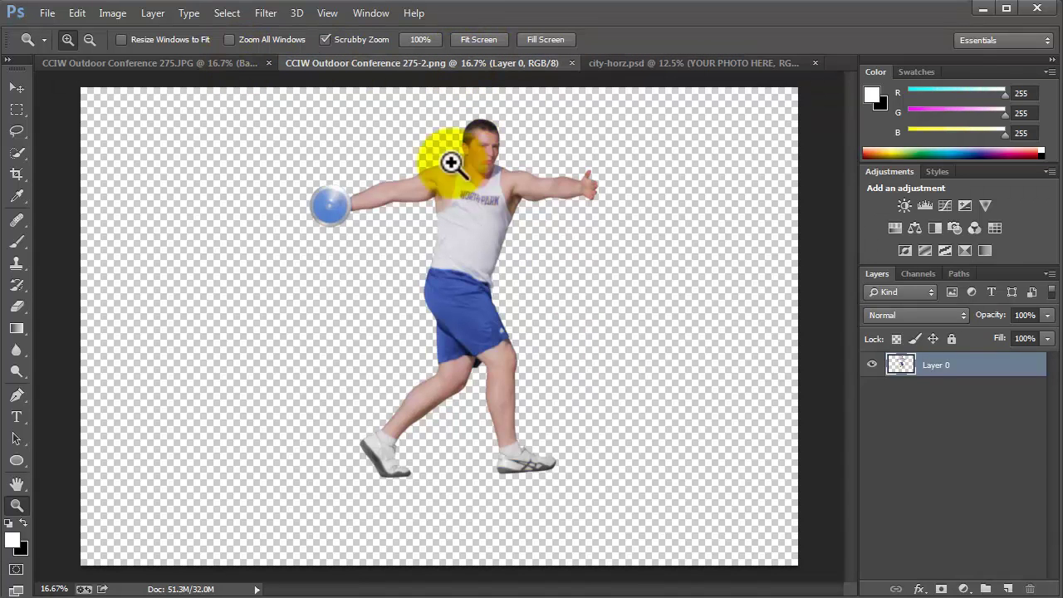
left_click(223, 64)
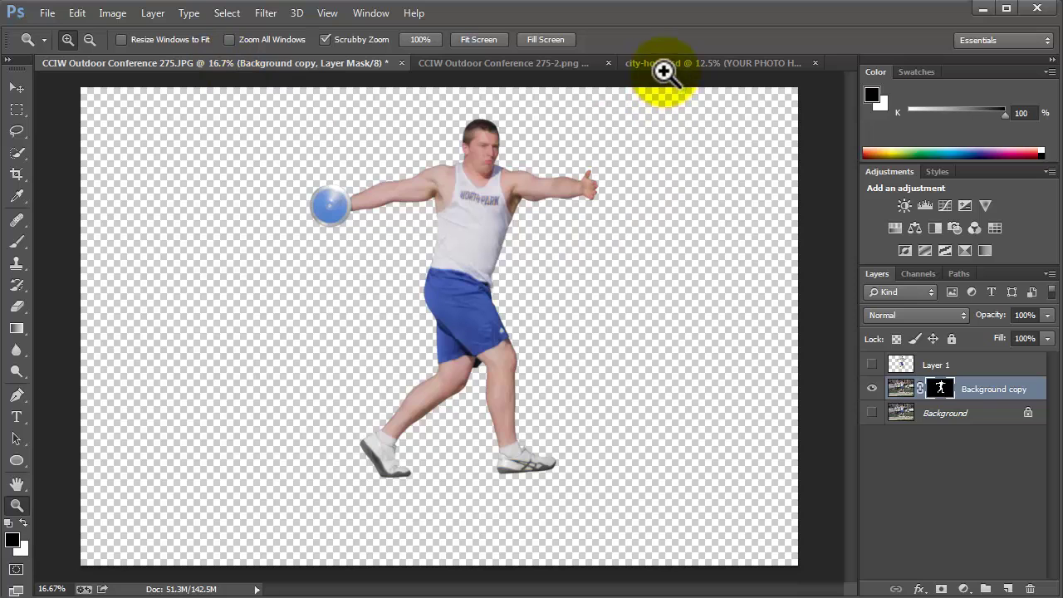
left_click(441, 63)
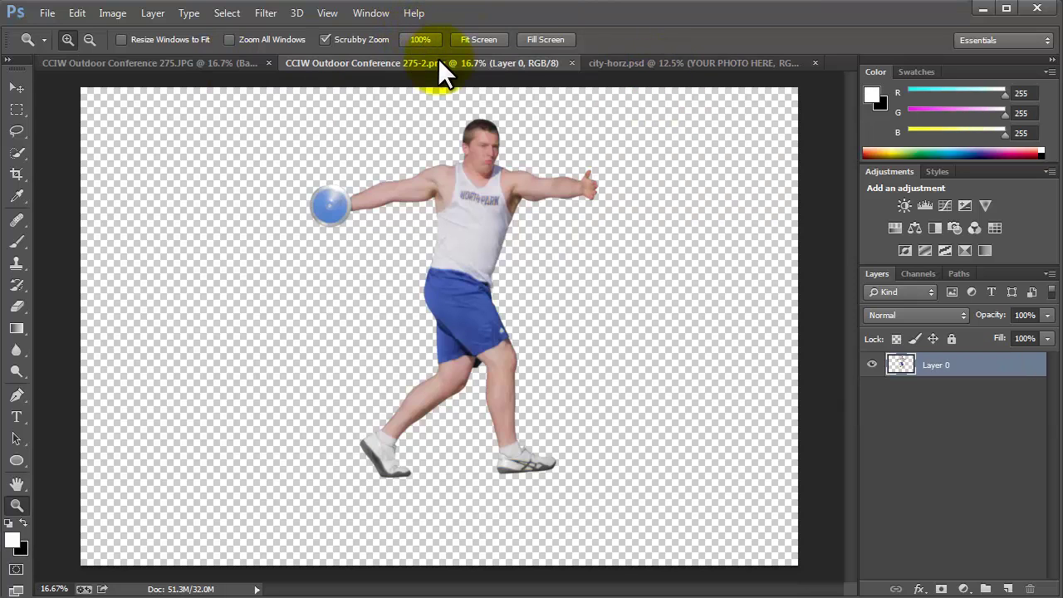
left_click(238, 64)
left_click(509, 64)
left_click(872, 412)
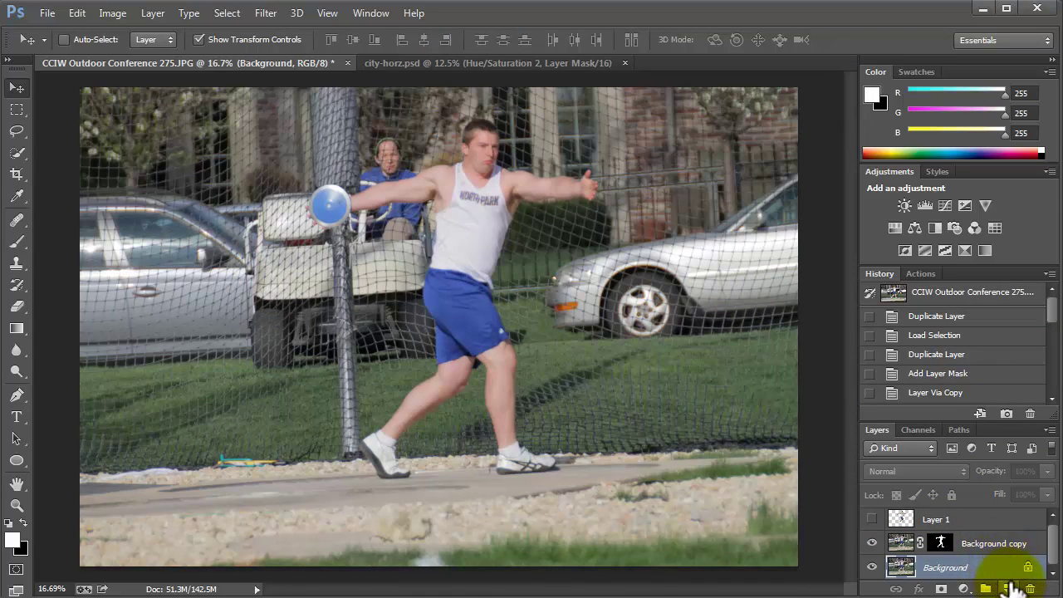
- Add a Black & White adjustment layer to the athlete photo
left_click_drag(1011, 581, 1008, 588)
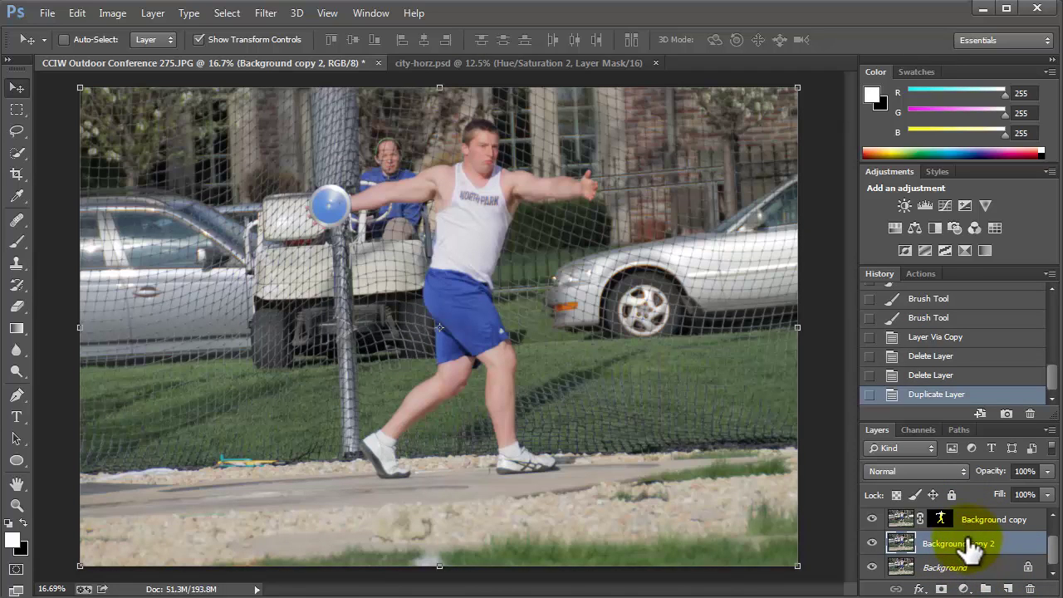
left_click(964, 589)
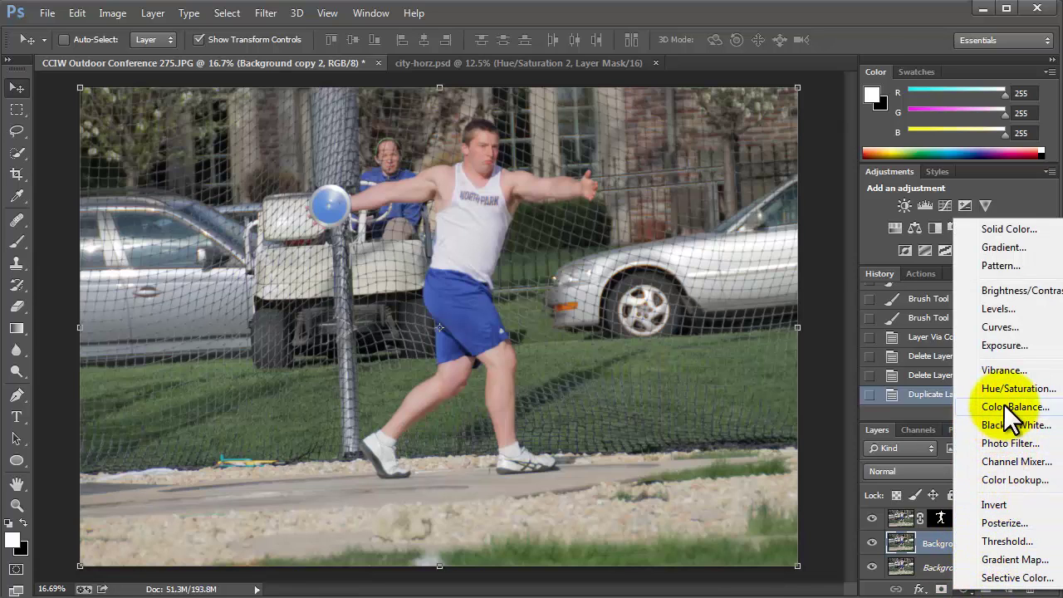
left_click(999, 425)
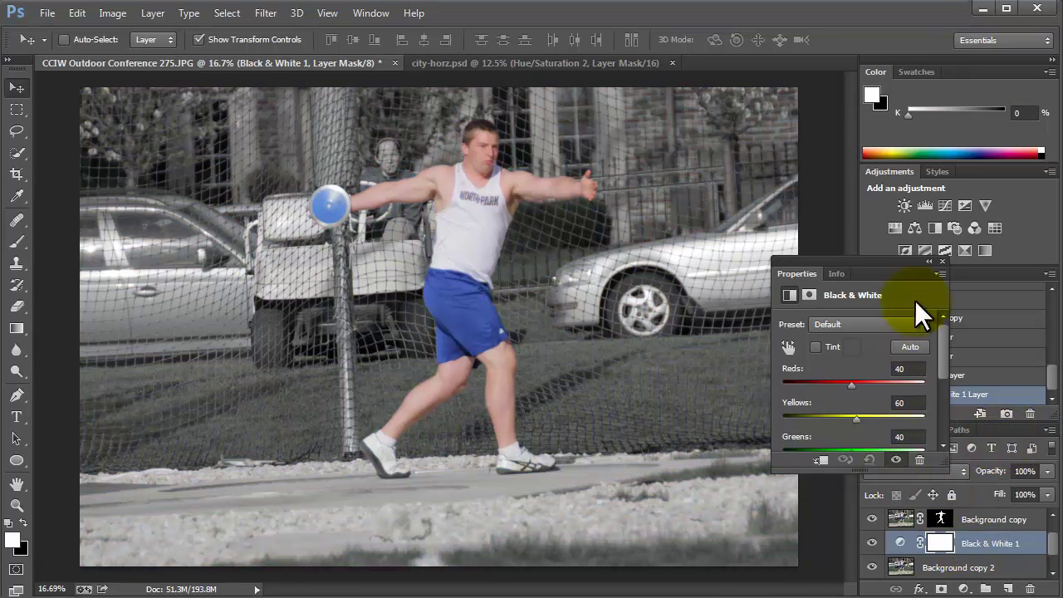
left_click(943, 261)
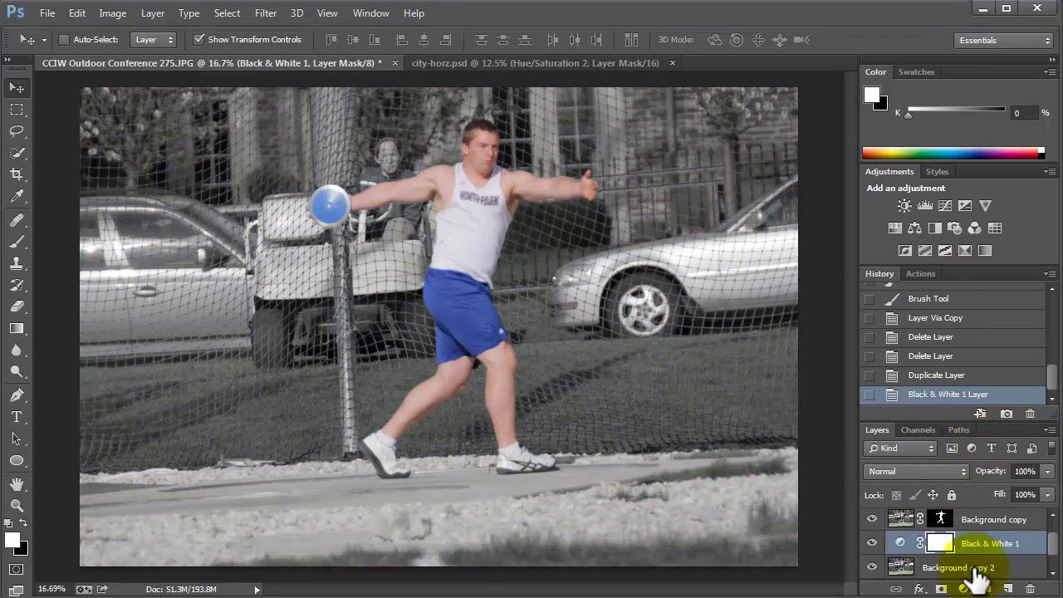
- Add a Levels adjustment, hide Background copy, and pull black and white input sliders inward for contrast
left_click(964, 589)
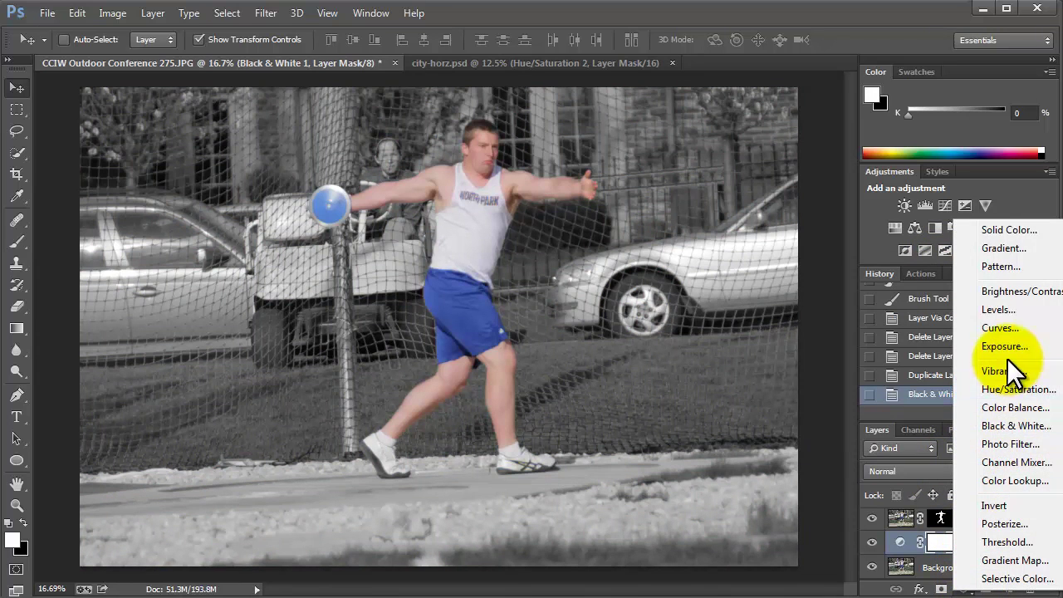
left_click(997, 309)
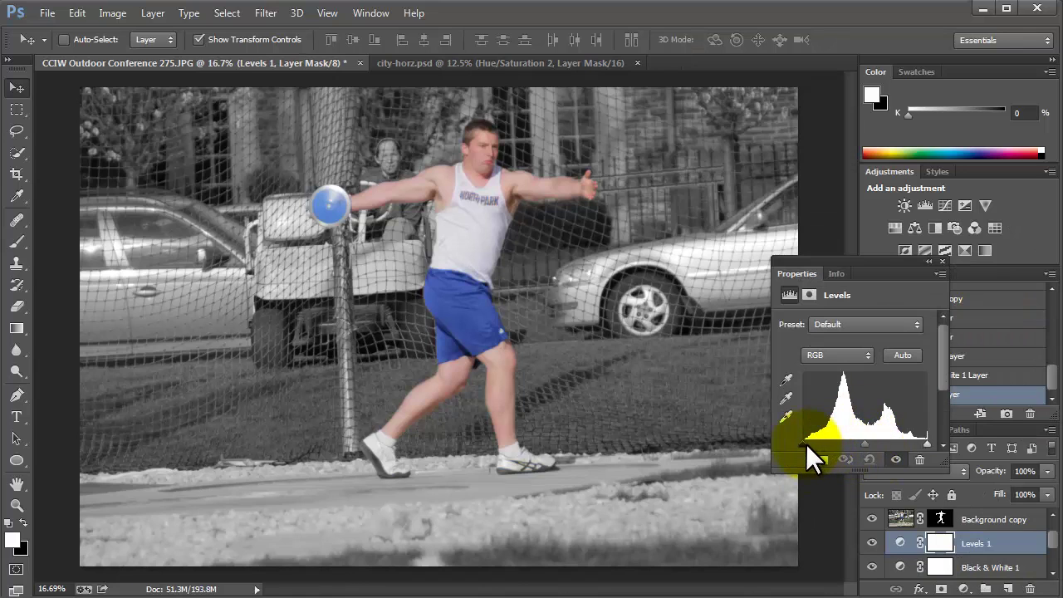
left_click(873, 520)
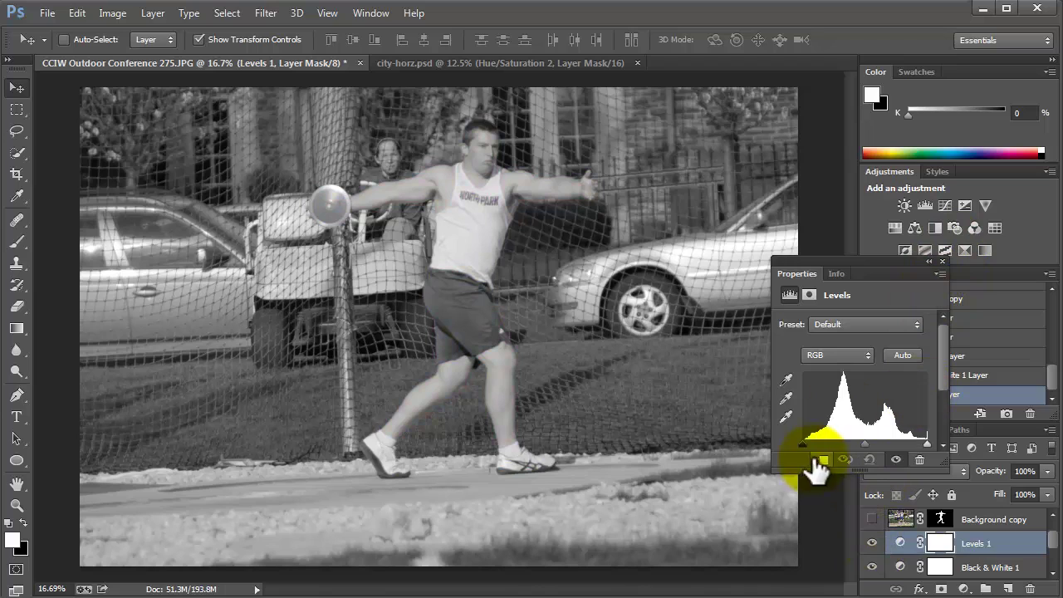
left_click_drag(806, 444, 838, 444)
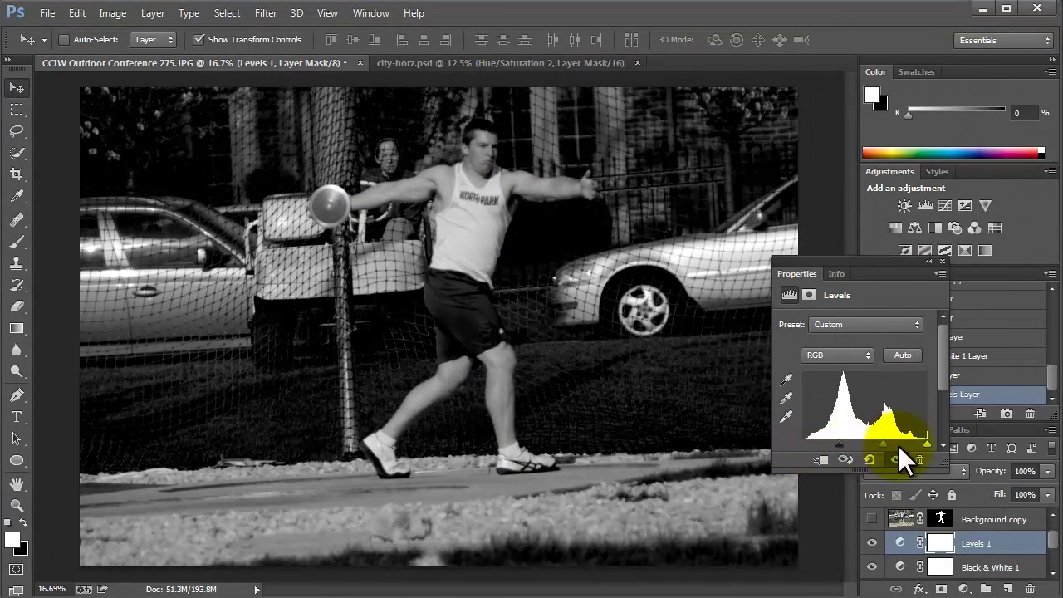
left_click_drag(928, 443, 910, 456)
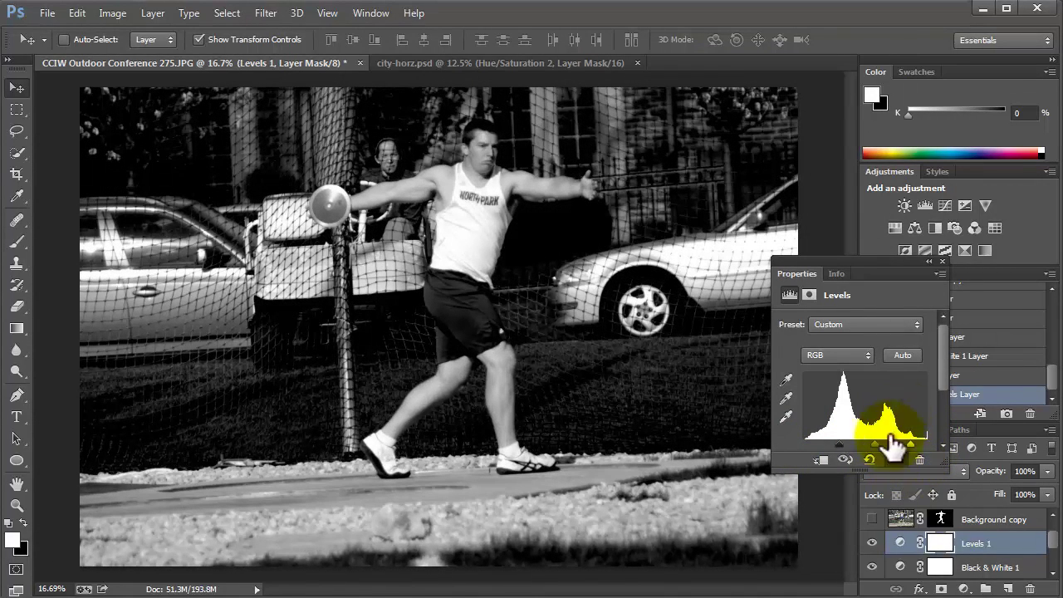
left_click(942, 260)
left_click_drag(968, 520, 964, 577)
- Merge Black & White 1 into Levels 1 and give it a layer mask filled with black
left_click(972, 544, "shift")
right_click(974, 545)
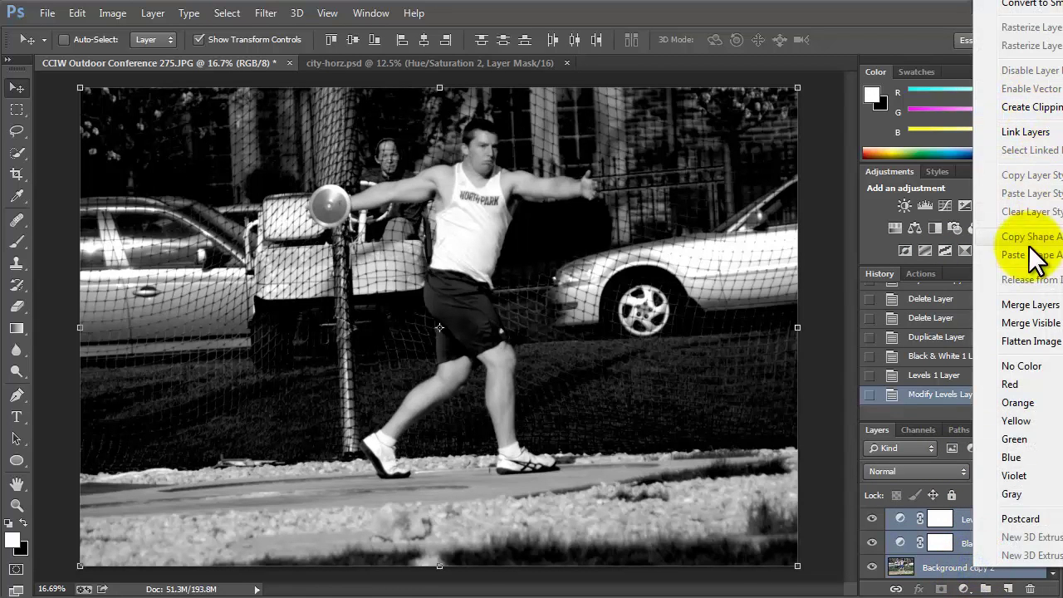
left_click(1024, 307)
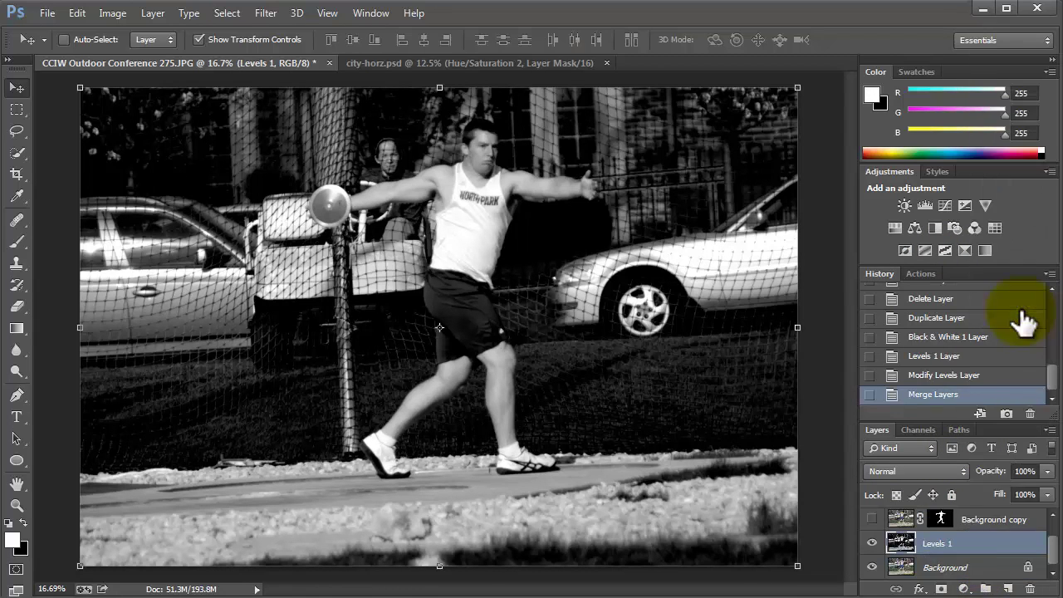
left_click(941, 589)
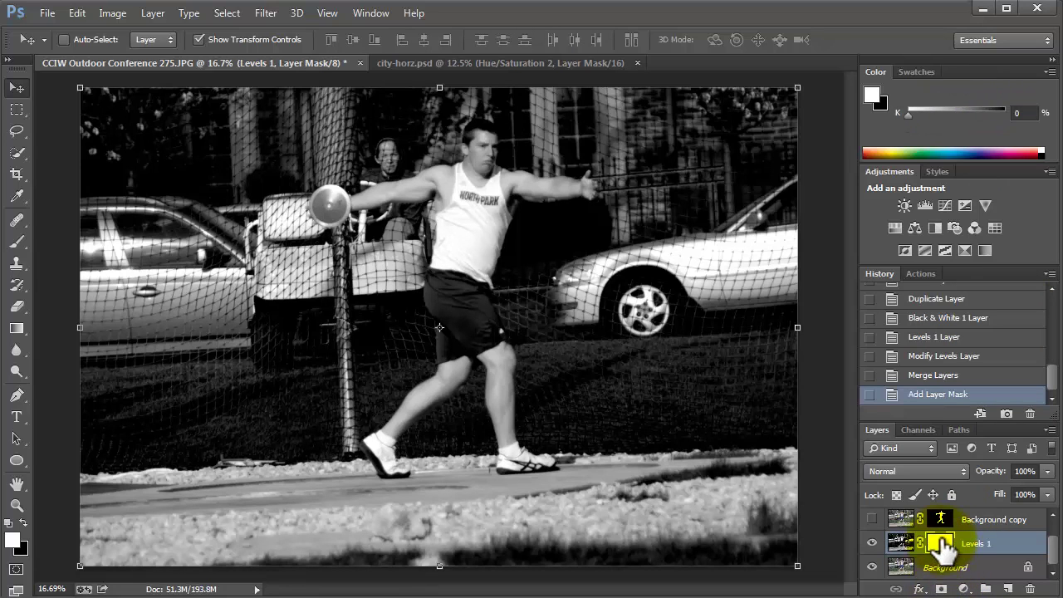
left_click(18, 551)
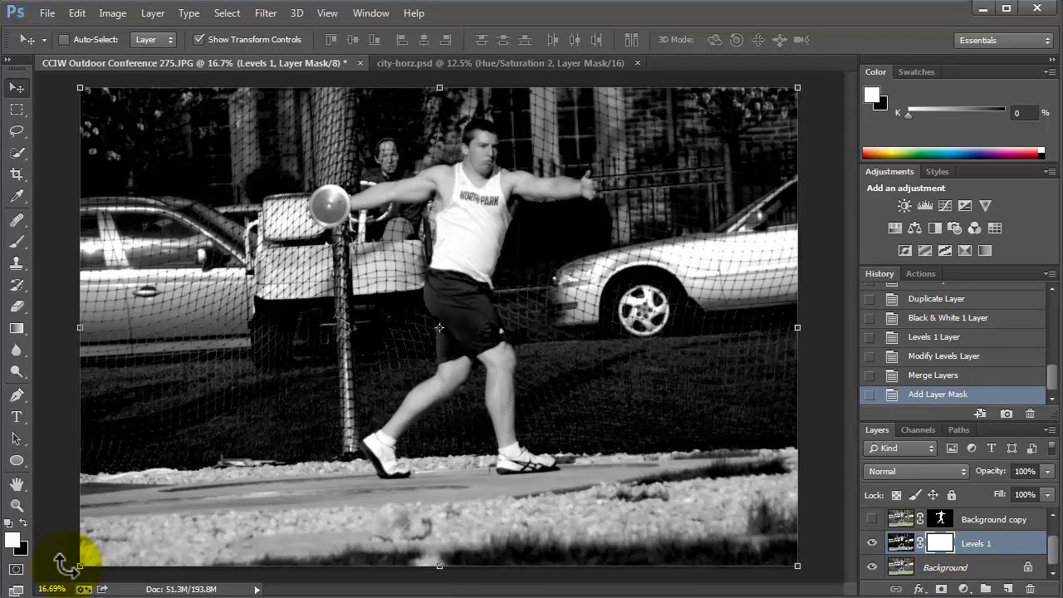
left_click(157, 533)
left_click_drag(158, 534, 328, 535)
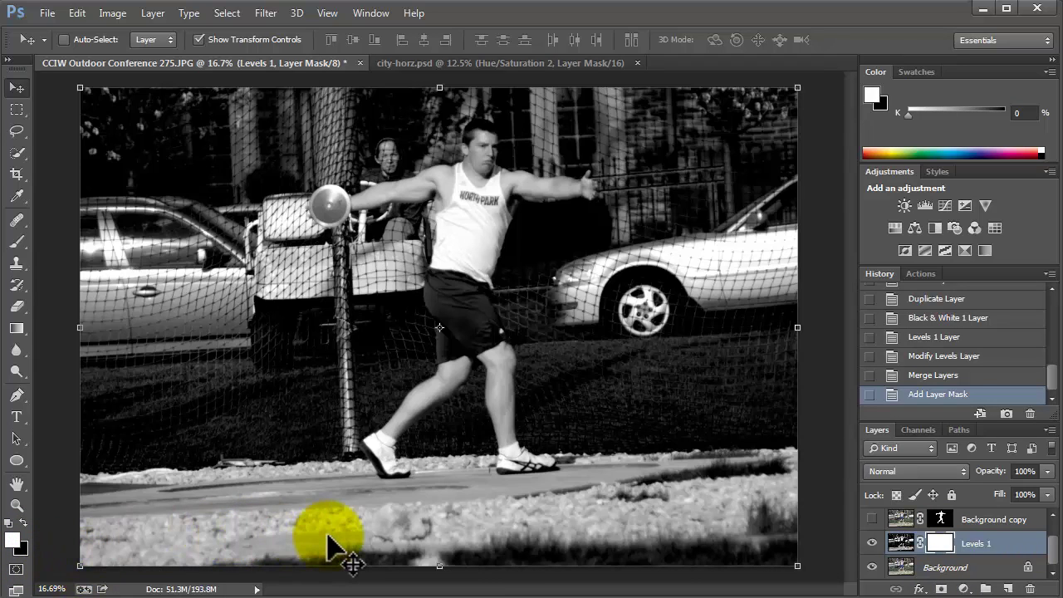
key("ctrl+BackSpace")
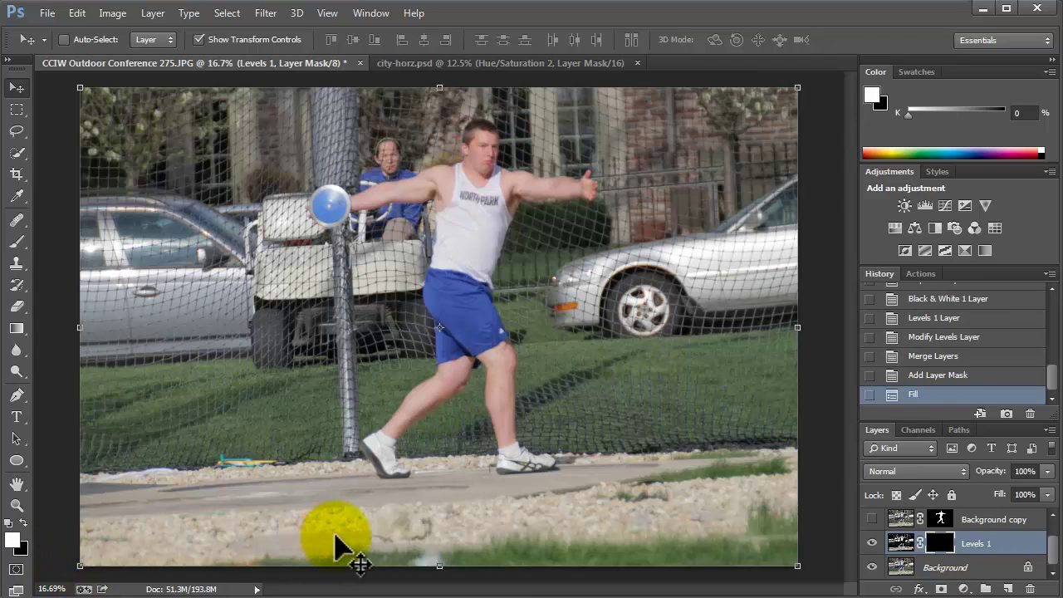
- Paint soft white shadows under both shoes on the mask, show Background copy, hide Background
left_click(16, 240)
left_click(477, 497)
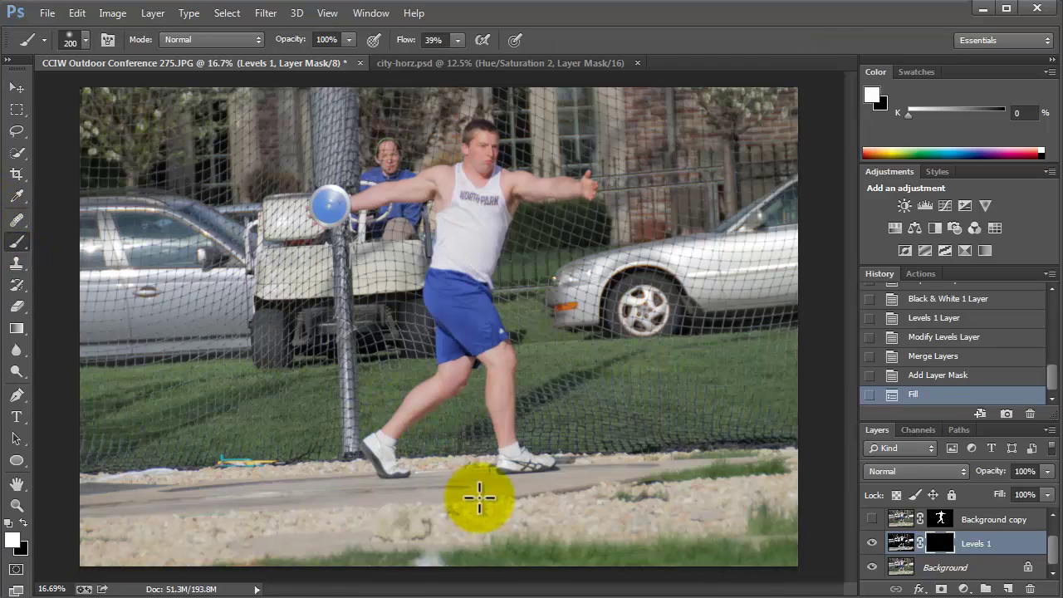
left_click(943, 550)
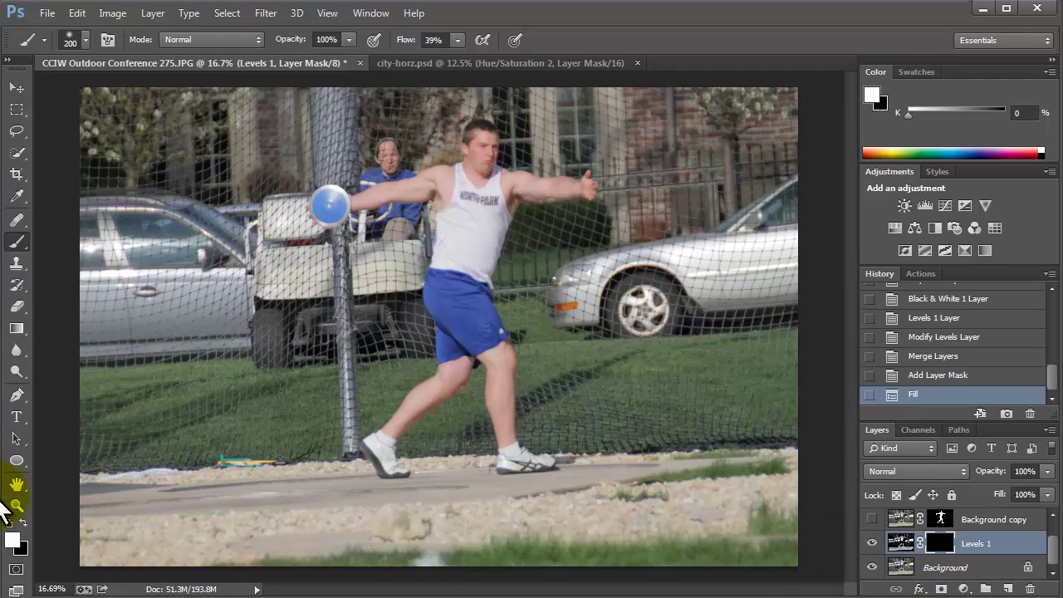
key("Caps_Lock")
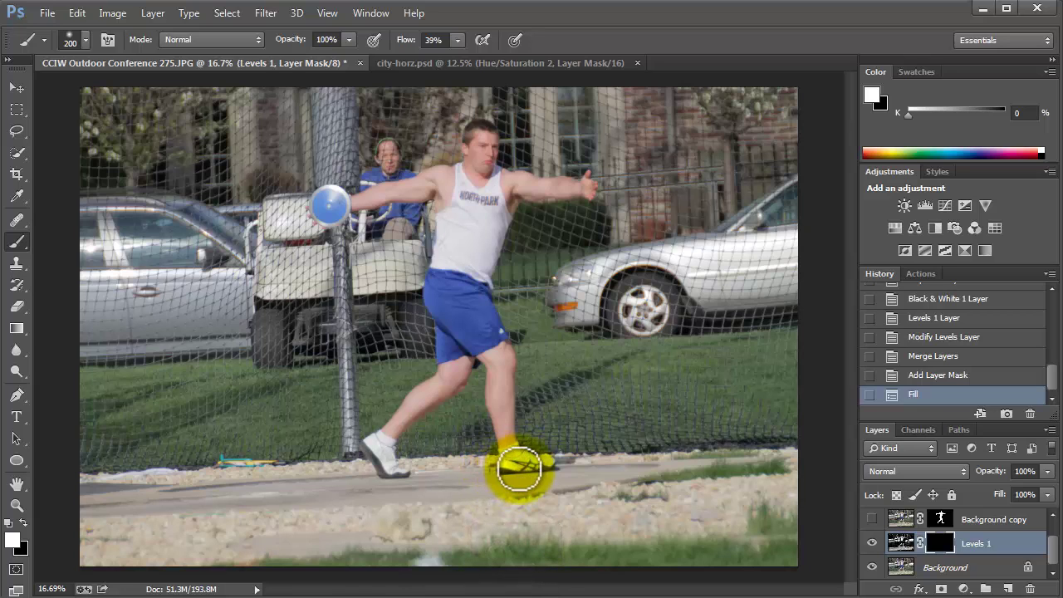
left_click(555, 471)
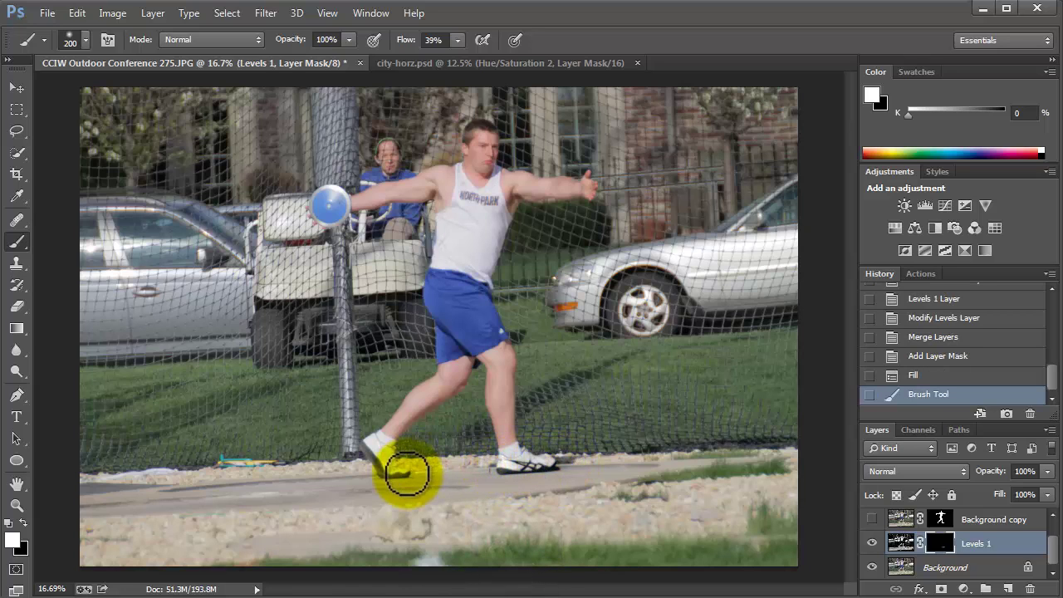
mouse_move(391, 476)
left_mouse_down()
mouse_move(410, 475)
mouse_move(393, 477)
left_mouse_up()
left_click(872, 519)
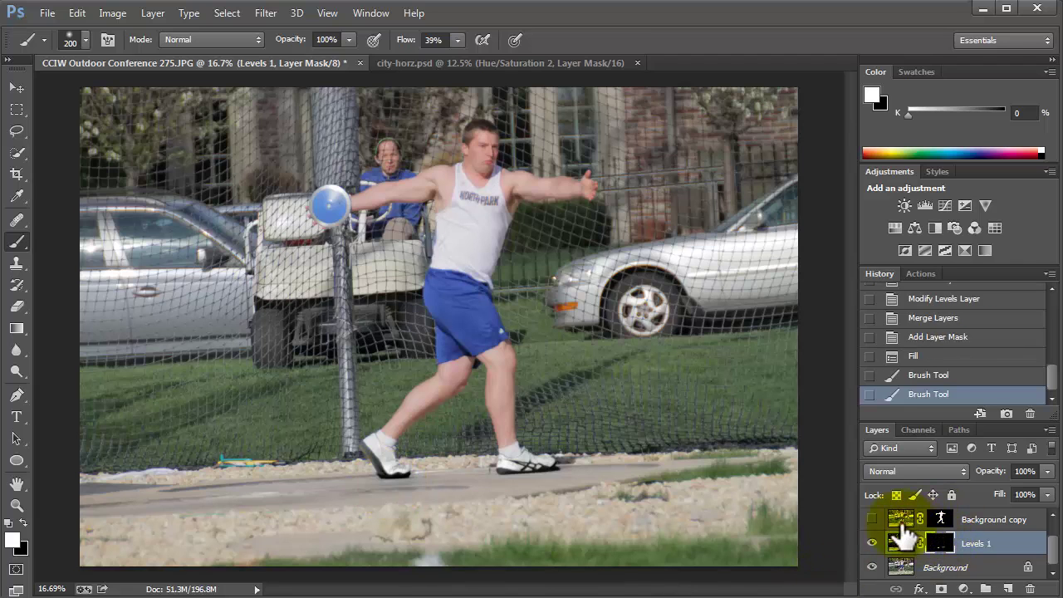
left_click(872, 567)
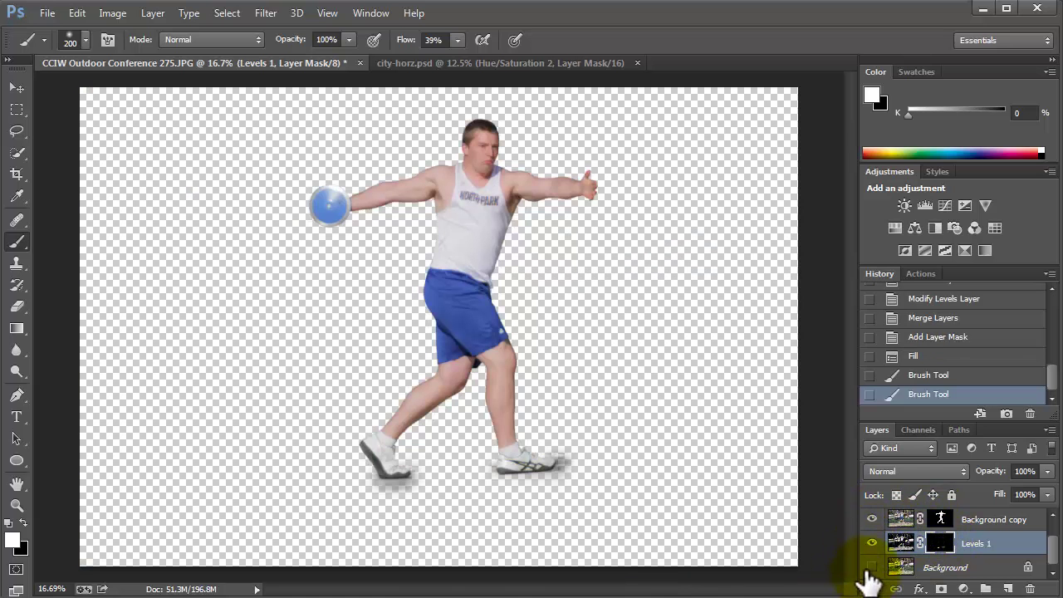
- Select the Background copy runner cutout, look through its blend modes, and bring up the Filter menu
left_click(977, 521)
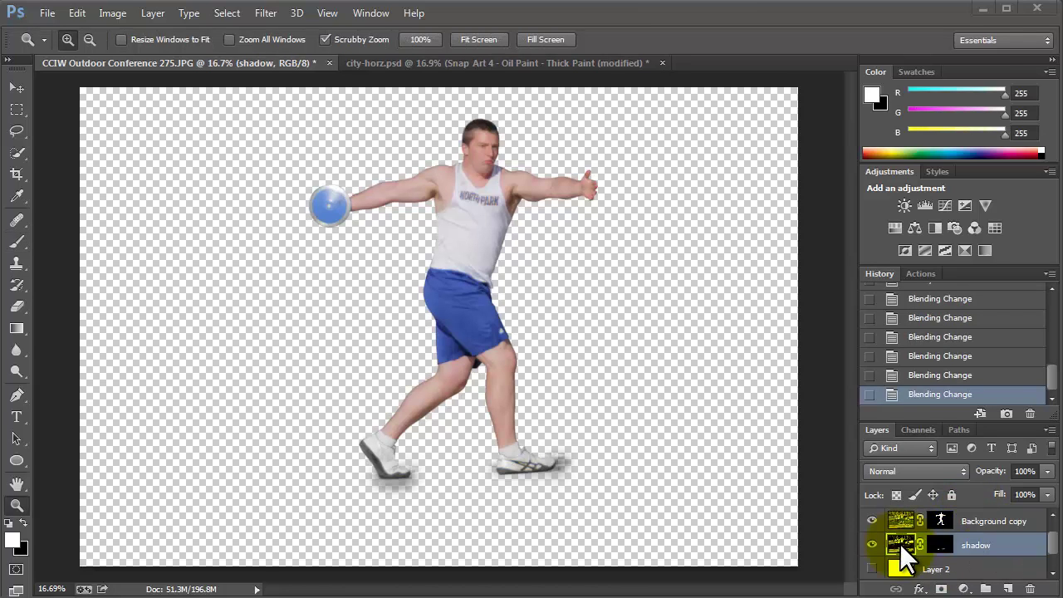
left_click(907, 470)
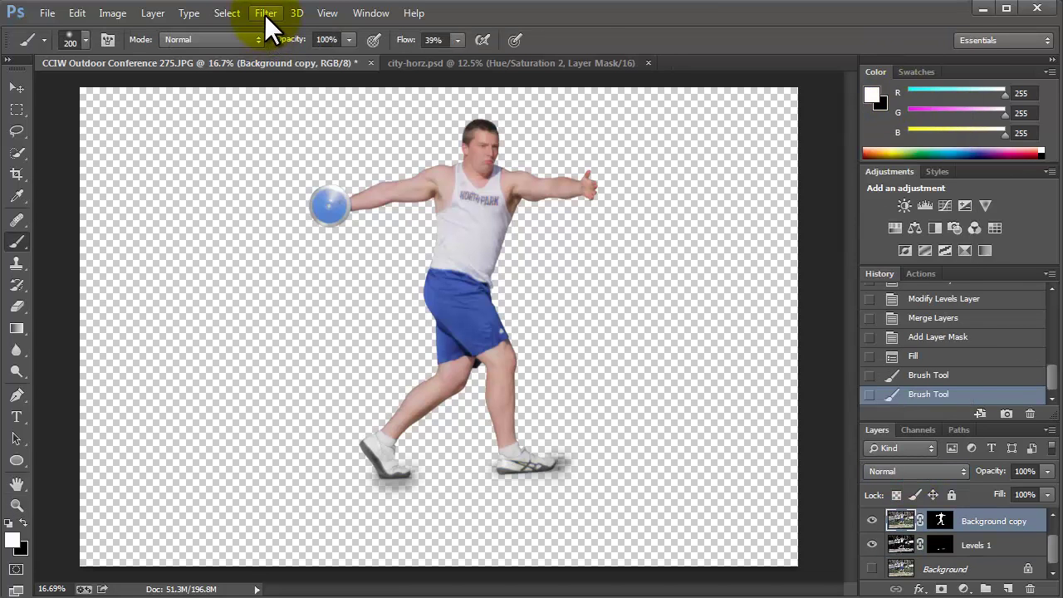
left_click(265, 14)
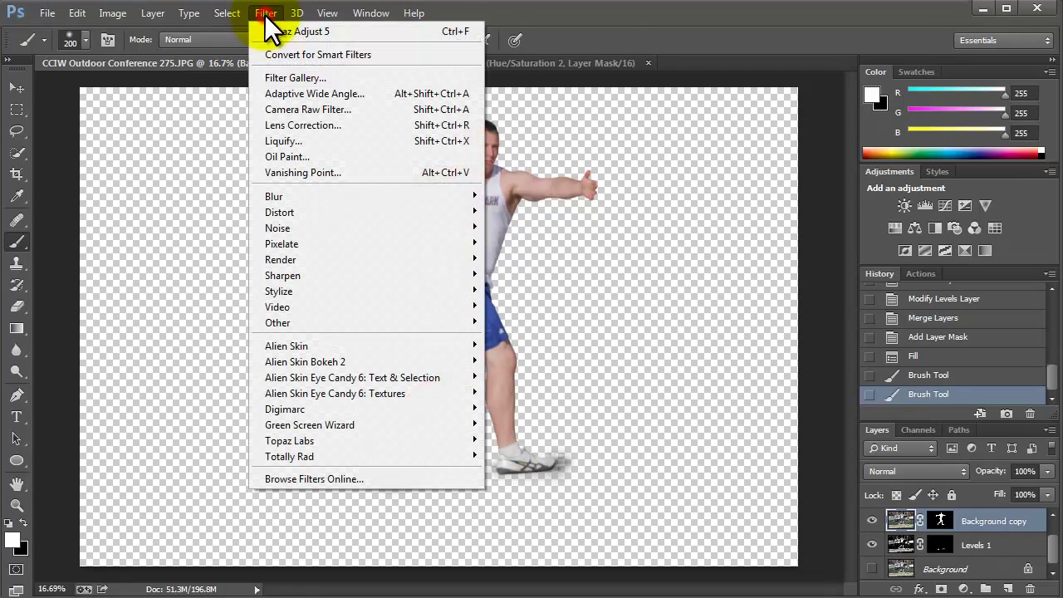
- Launch Topaz Adjust 5 on the cutout and choose the HDR Collection's Dynamic Pop II preset
mouse_move(304, 441)
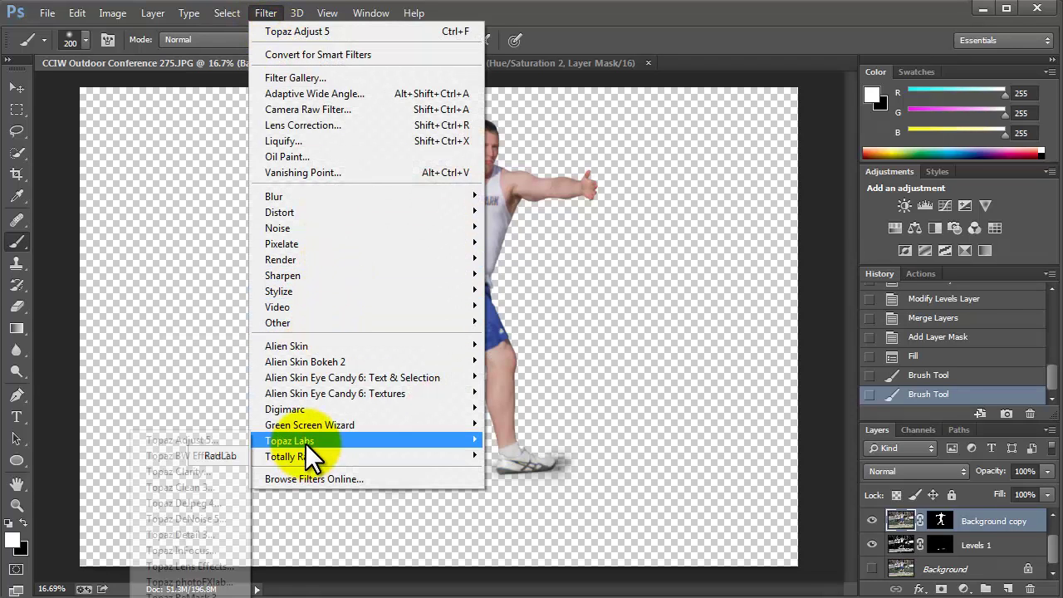
left_click(220, 441)
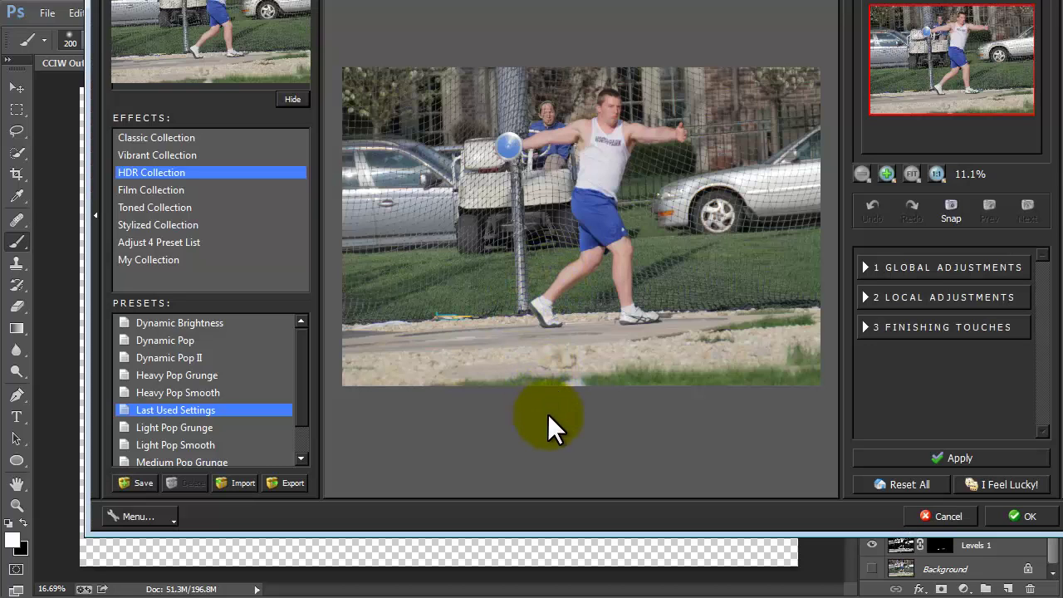
left_click(181, 322)
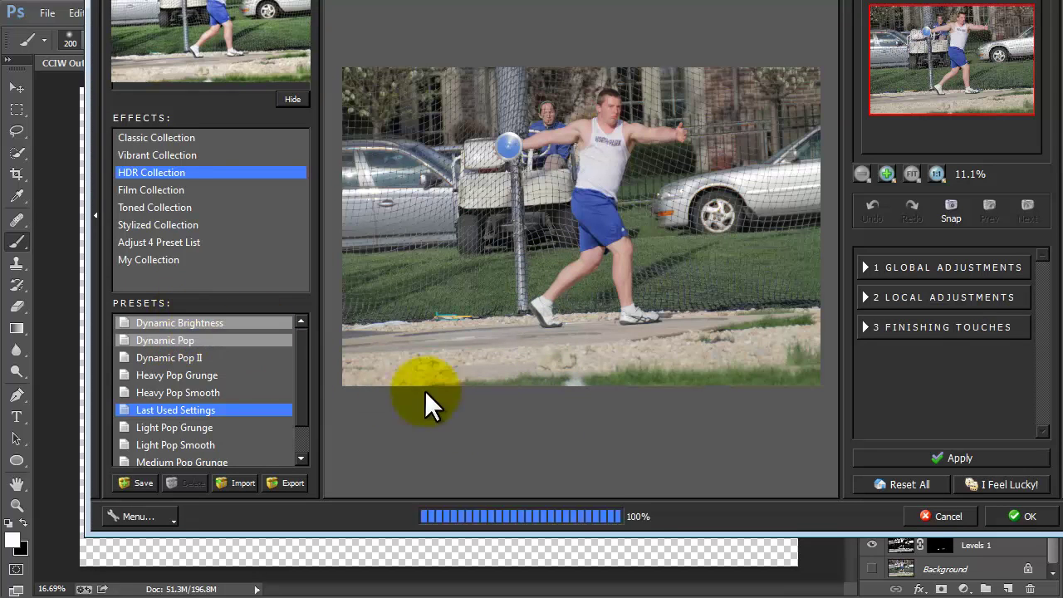
left_click(149, 172)
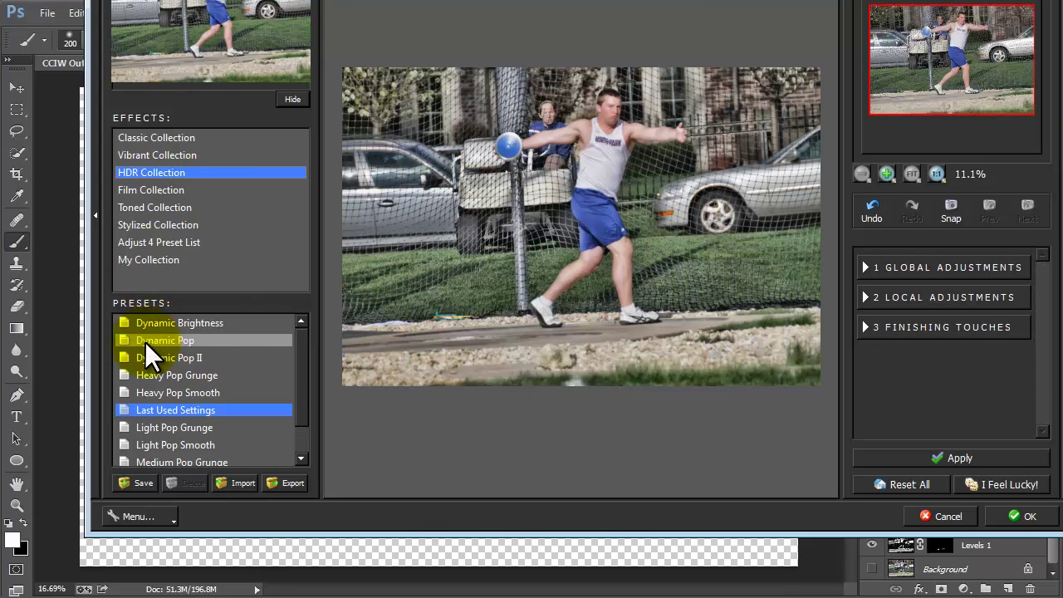
left_click(143, 329)
left_click(153, 341)
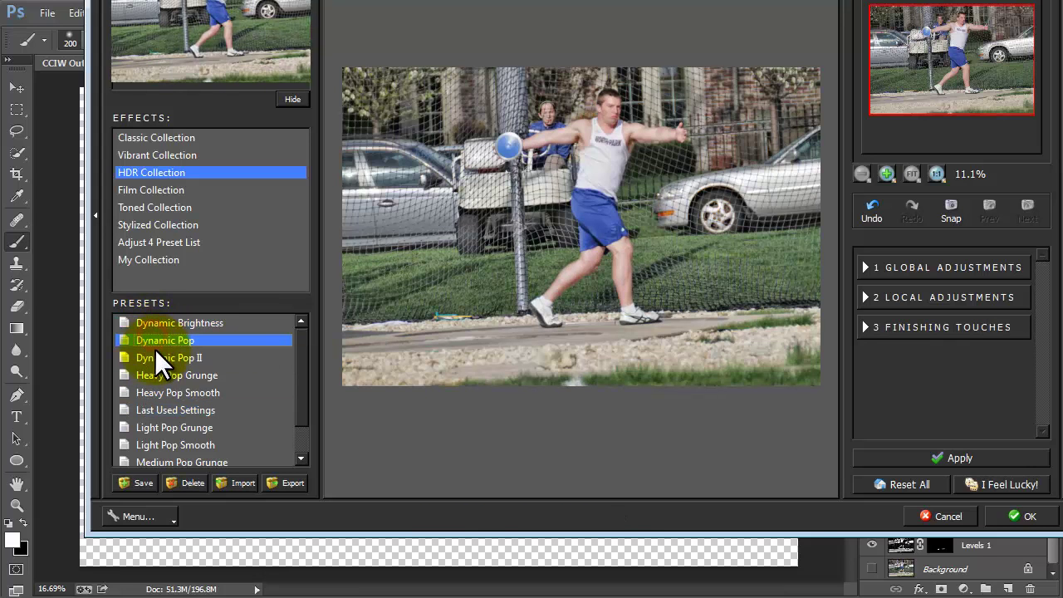
left_click(156, 358)
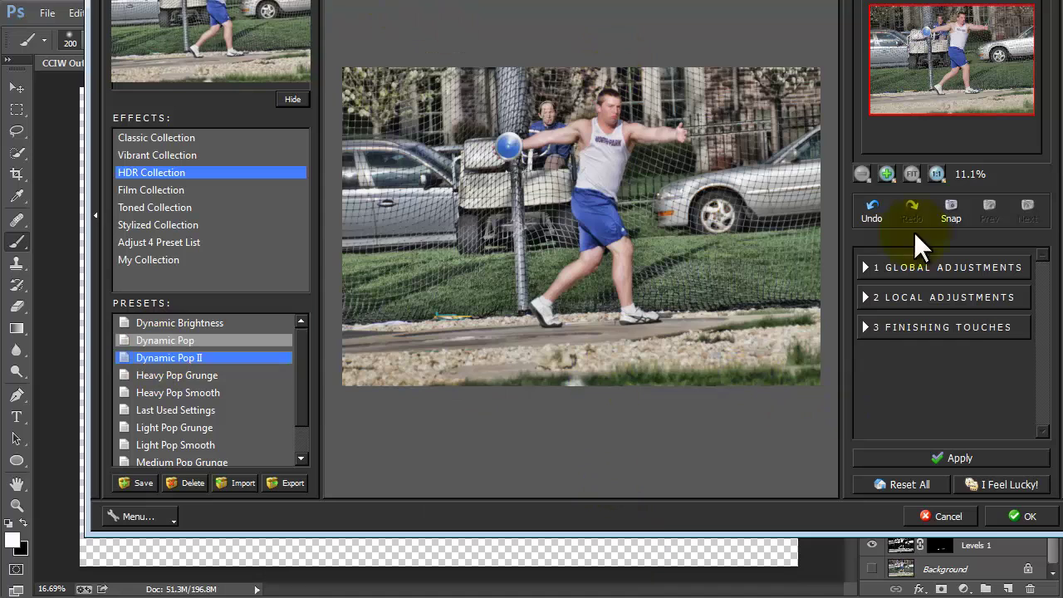
left_click(885, 174)
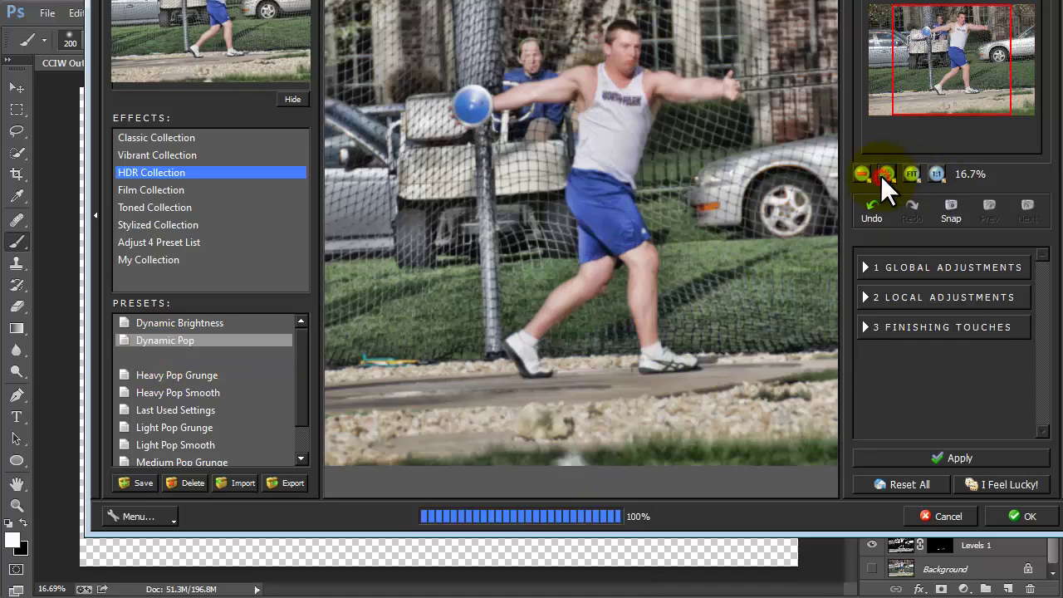
left_click(211, 343)
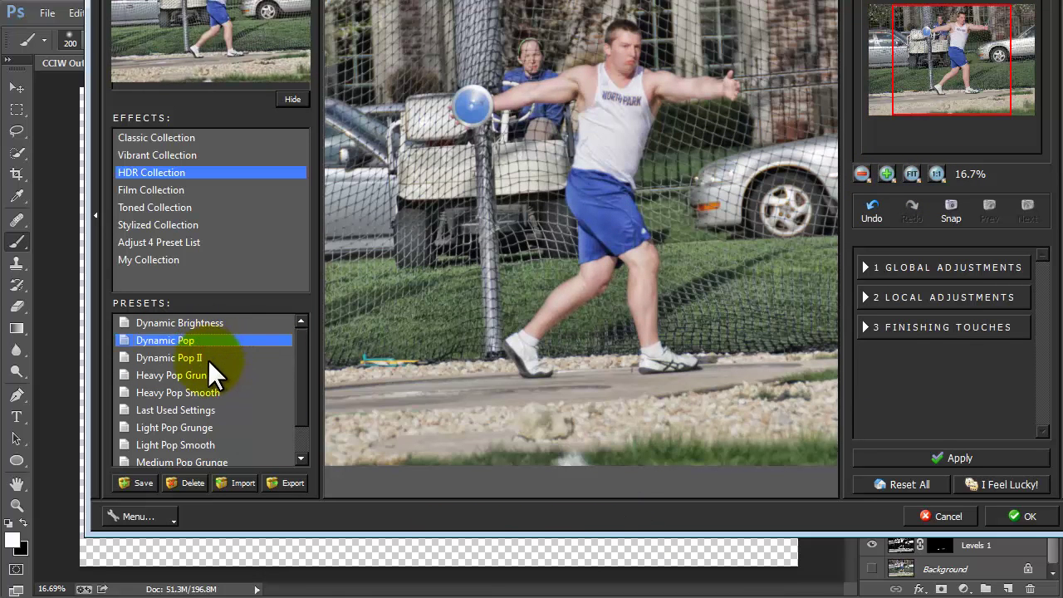
left_click(207, 359)
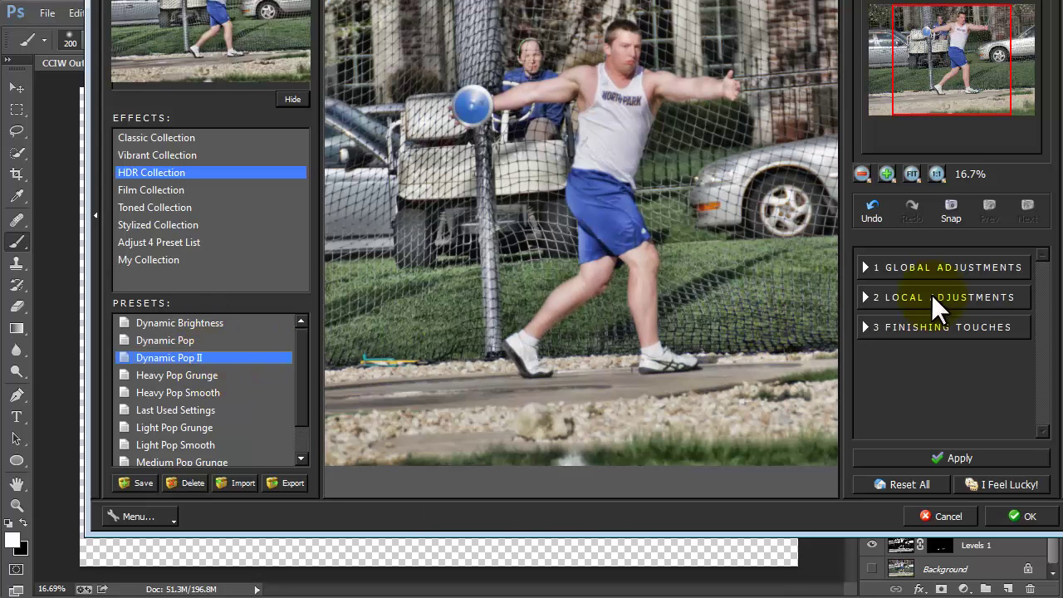
- Turn off Details, raise Adaptive Exposure to about 0.42, and apply the result to the layer
left_click(864, 268)
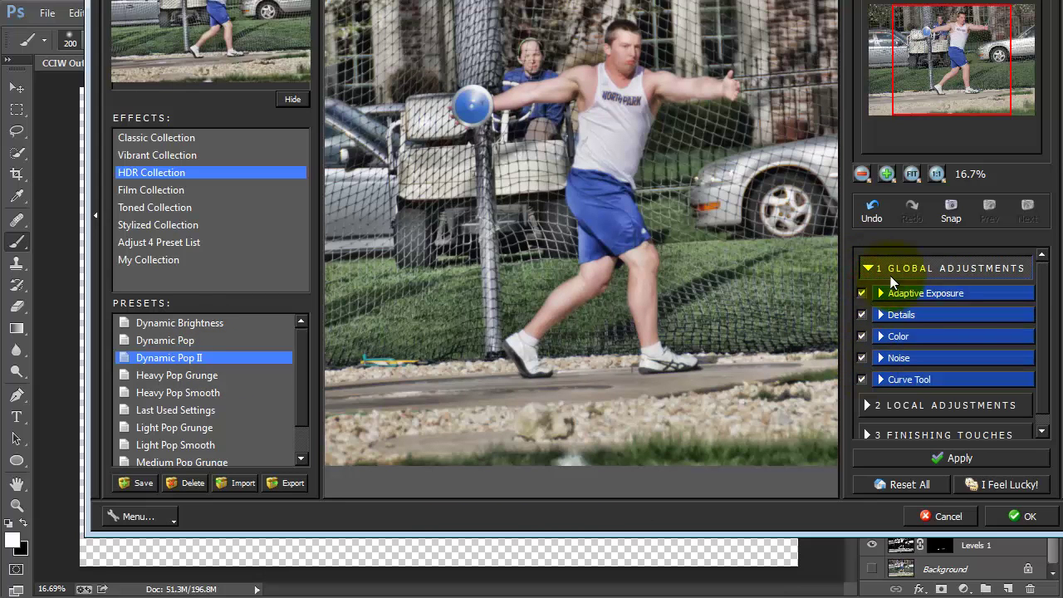
left_click(862, 314)
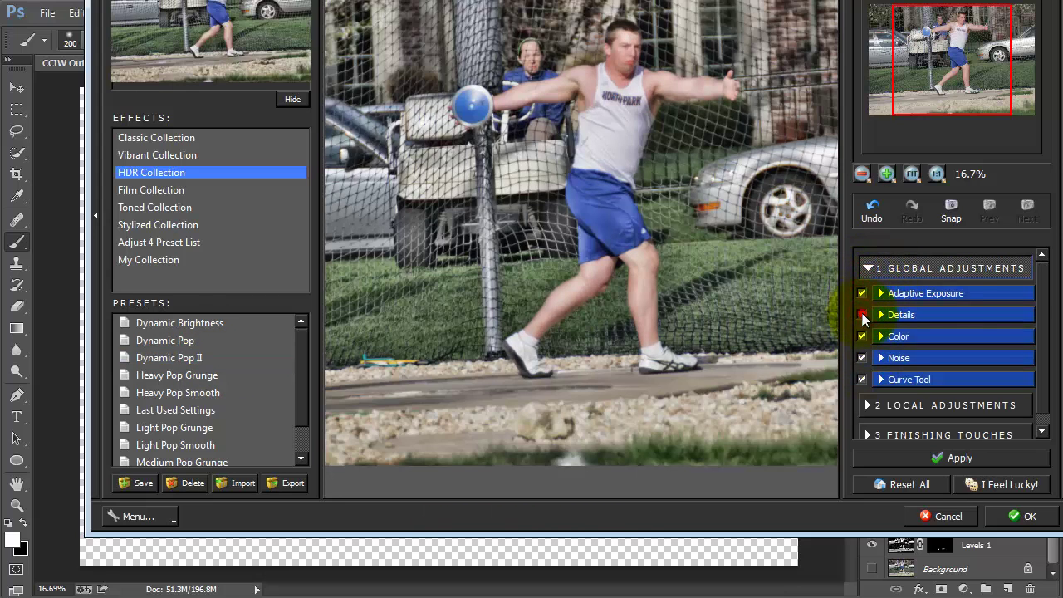
left_click(901, 293)
left_click_drag(924, 353, 932, 349)
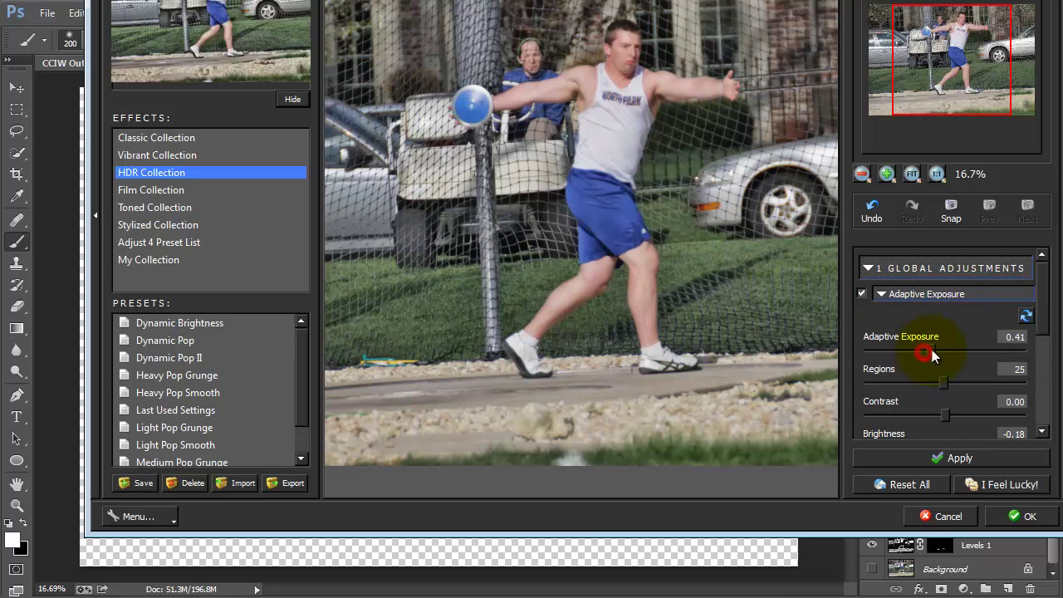
left_click(940, 454)
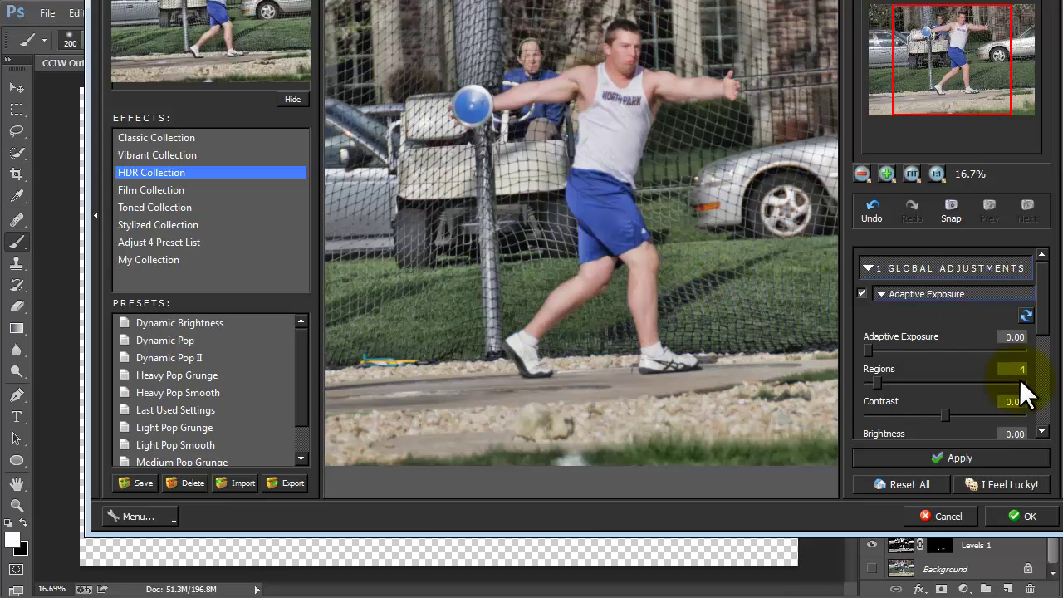
left_click(1018, 517)
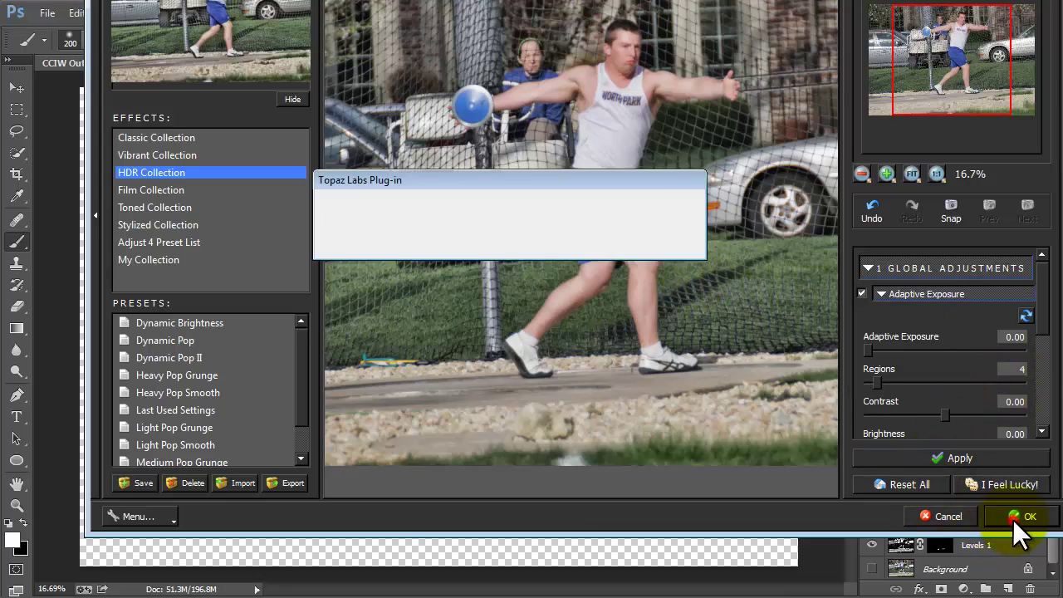
left_click(925, 395)
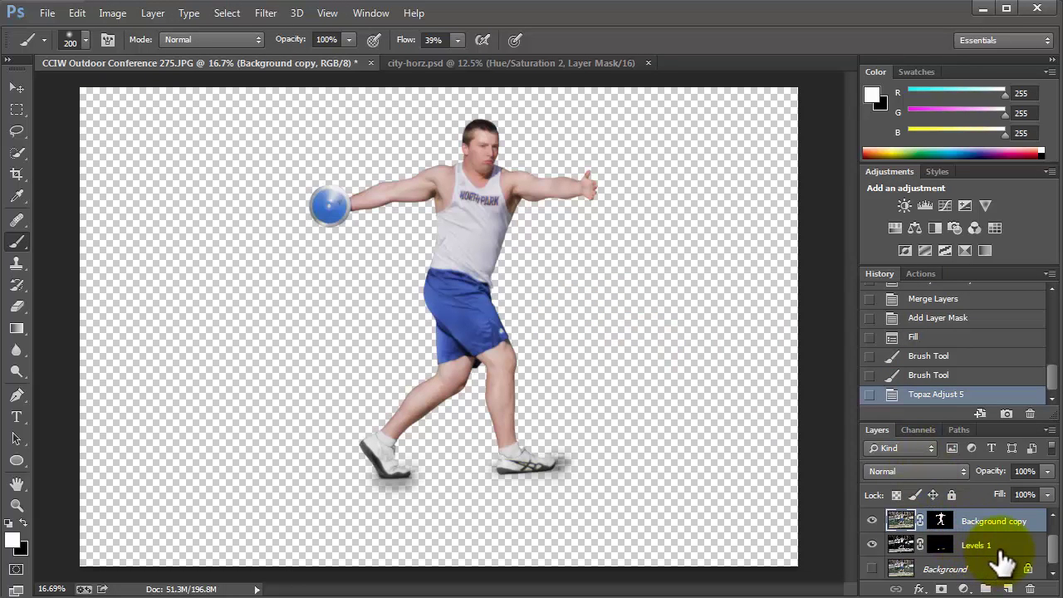
- Rename Levels 1 to 'shadow' and float city-horz.psd in its own window
left_click(975, 547, "shift")
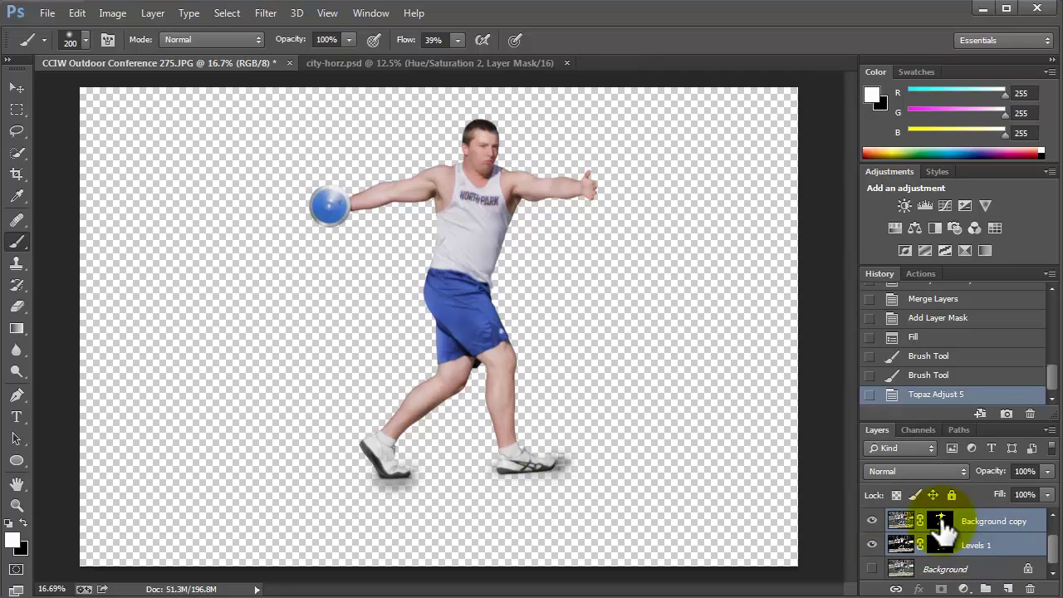
double_click(976, 547)
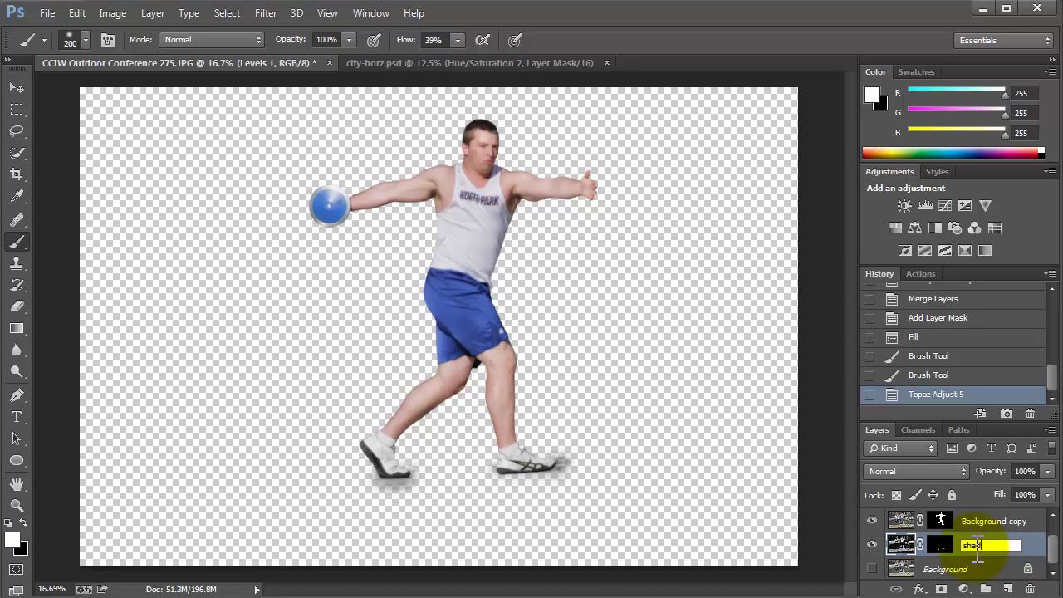
left_click(1024, 525, "shift")
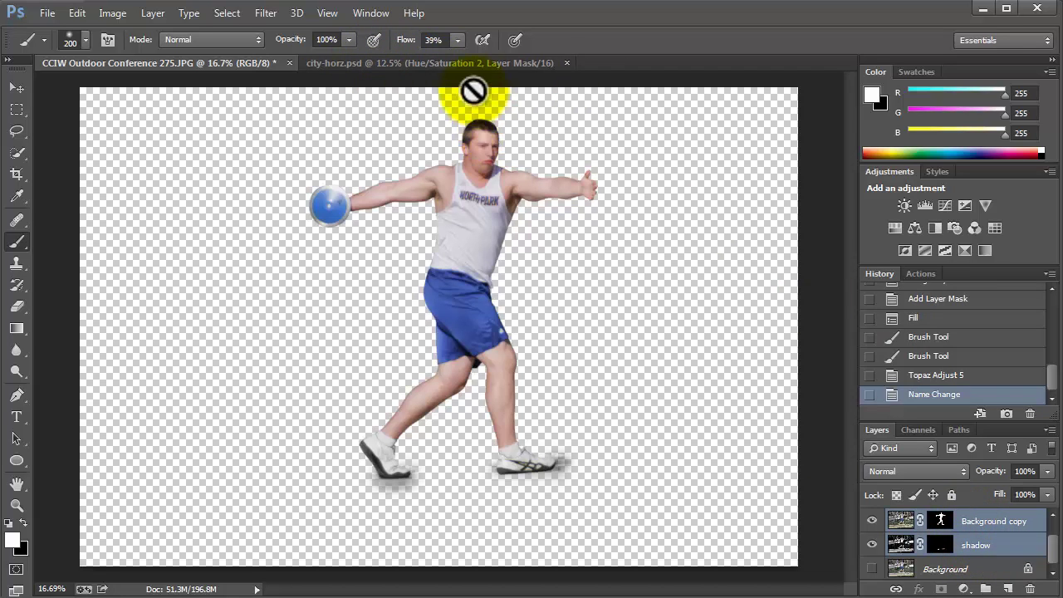
left_click_drag(468, 67, 510, 93)
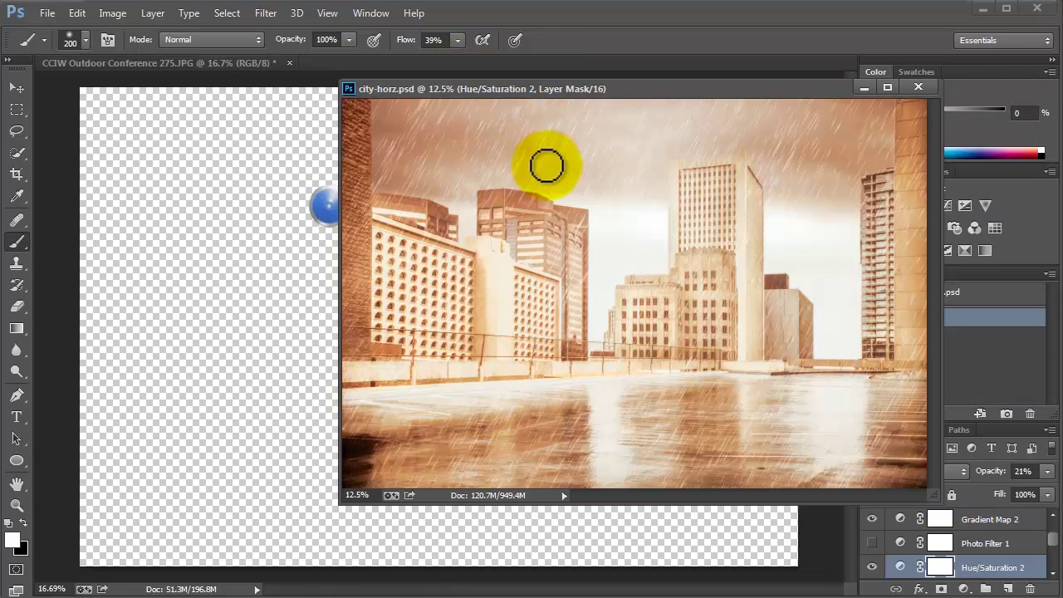
- Copy Background copy and shadow into city-horz.psd, accept the warnings, and stack them below YOUR PHOTO HERE
left_click(216, 219)
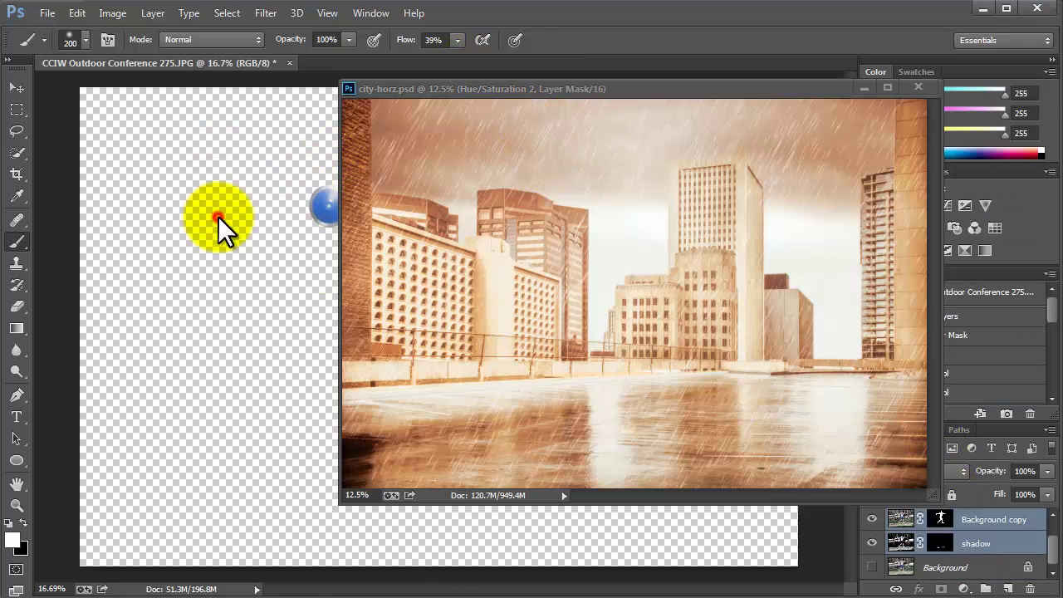
left_click_drag(970, 532, 675, 314)
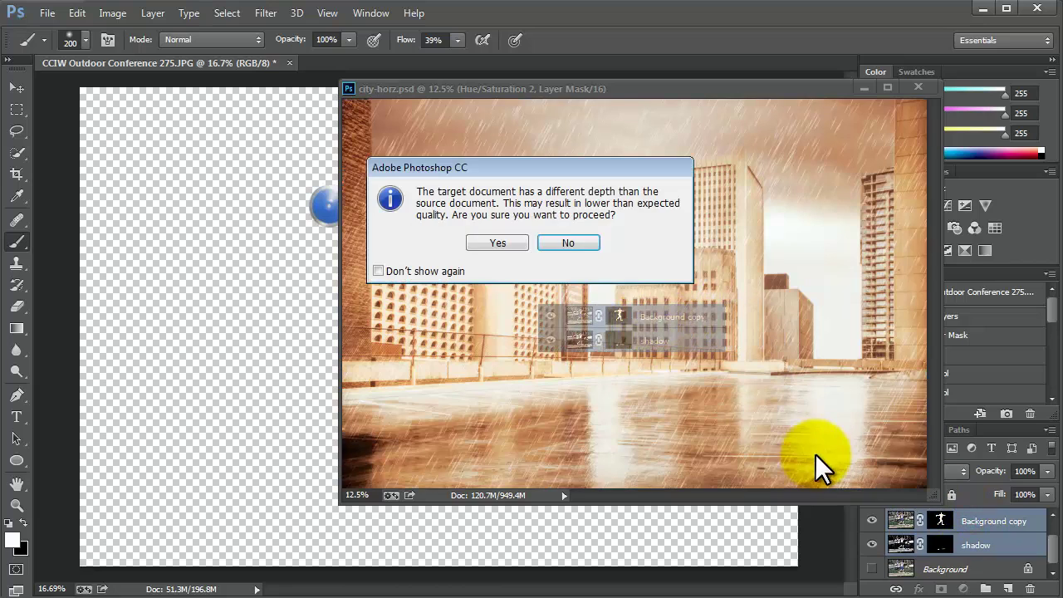
left_click(493, 244)
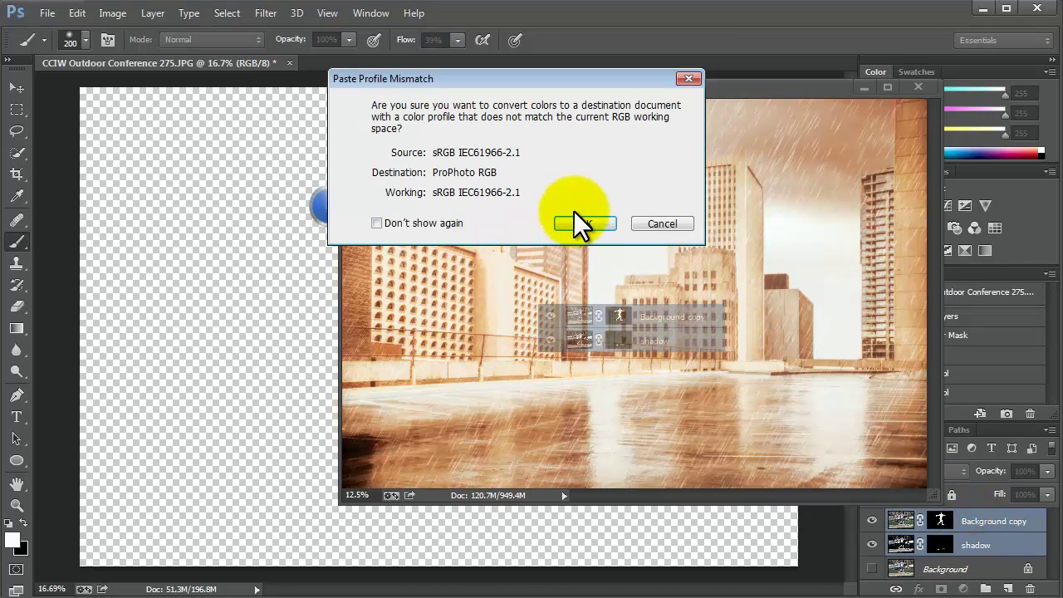
left_click(576, 216)
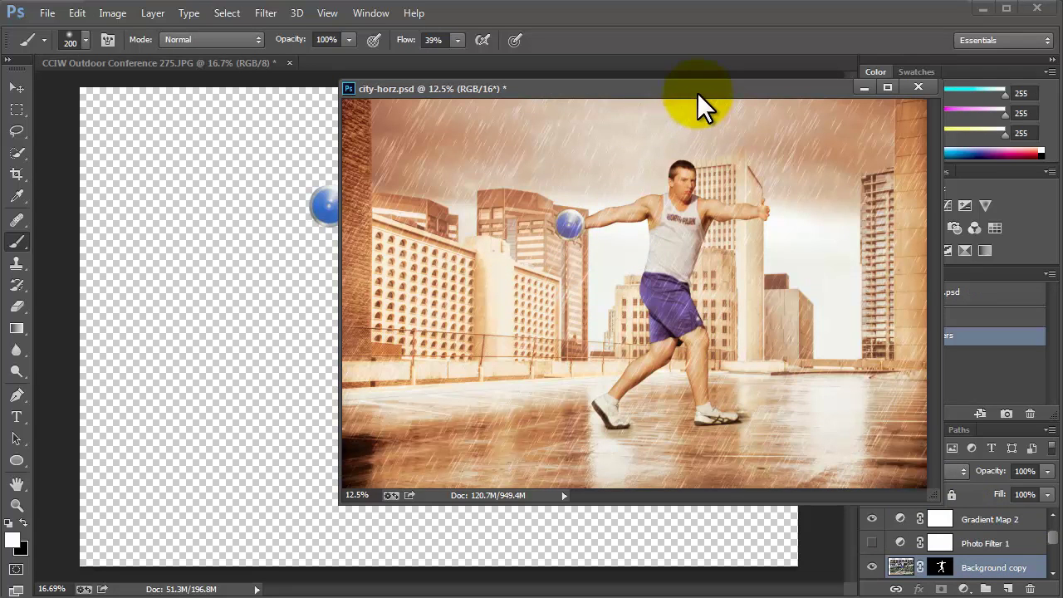
left_click_drag(697, 94, 460, 89)
scroll(931, 548, "down", 2)
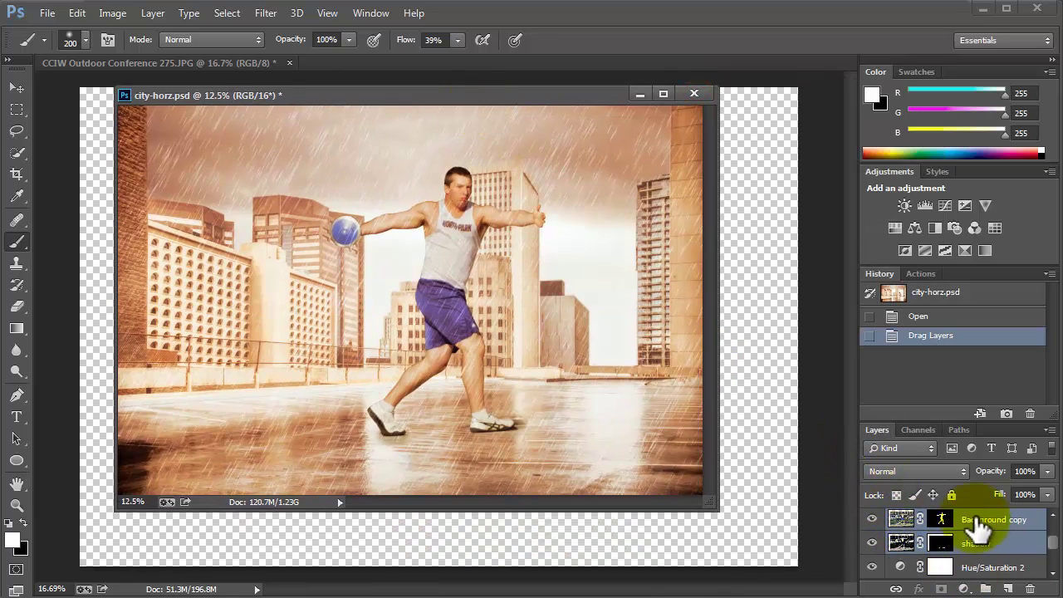
scroll(981, 565, "down", 1)
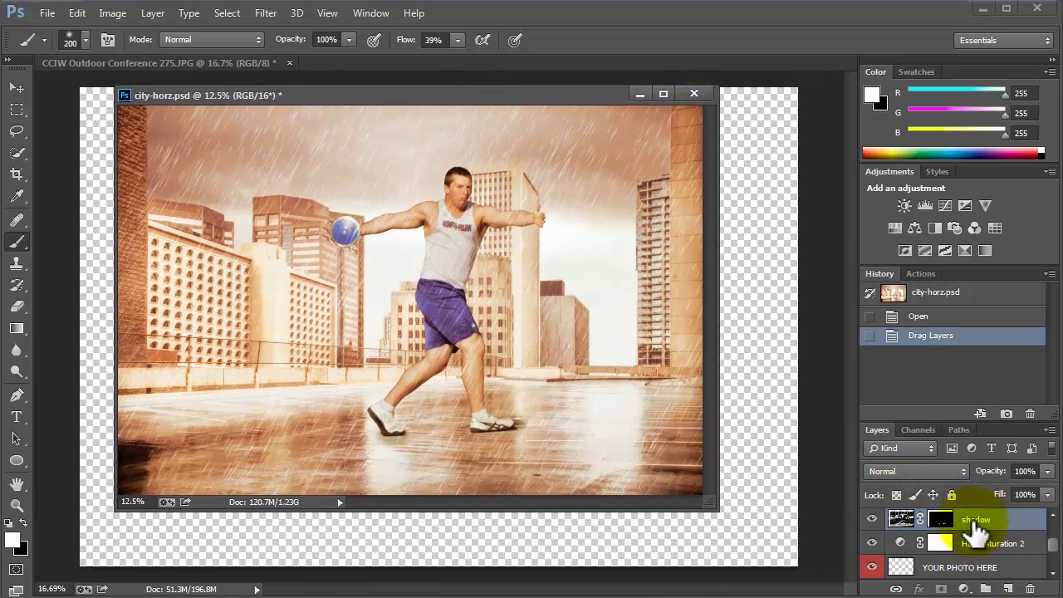
left_click_drag(973, 523, 980, 575)
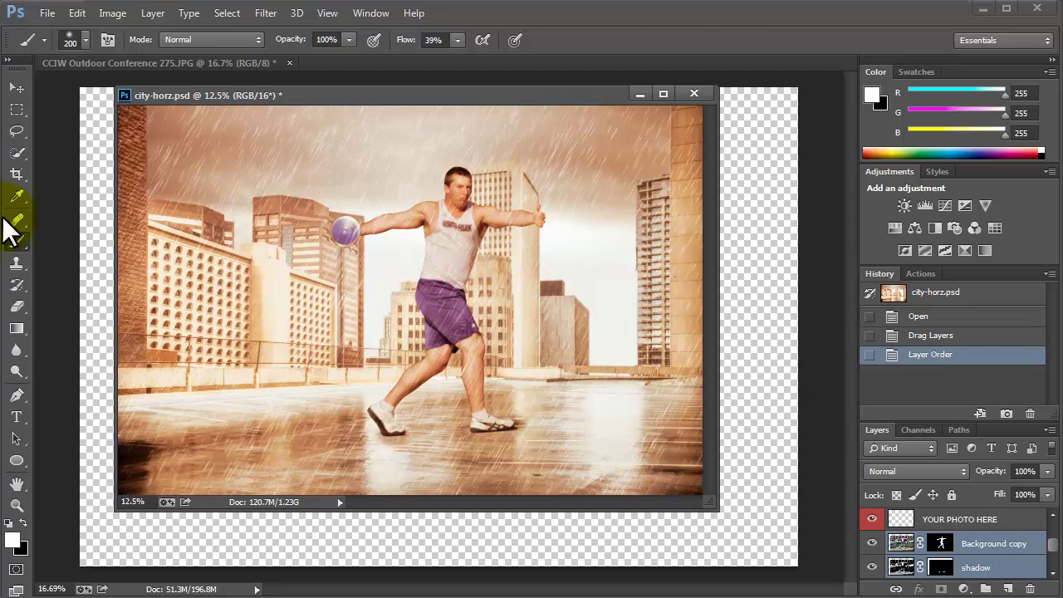
- Scale the thrower and his shadow to about 78% and place them on the lower-left rooftop
left_click(17, 87)
left_click_drag(424, 248, 289, 301)
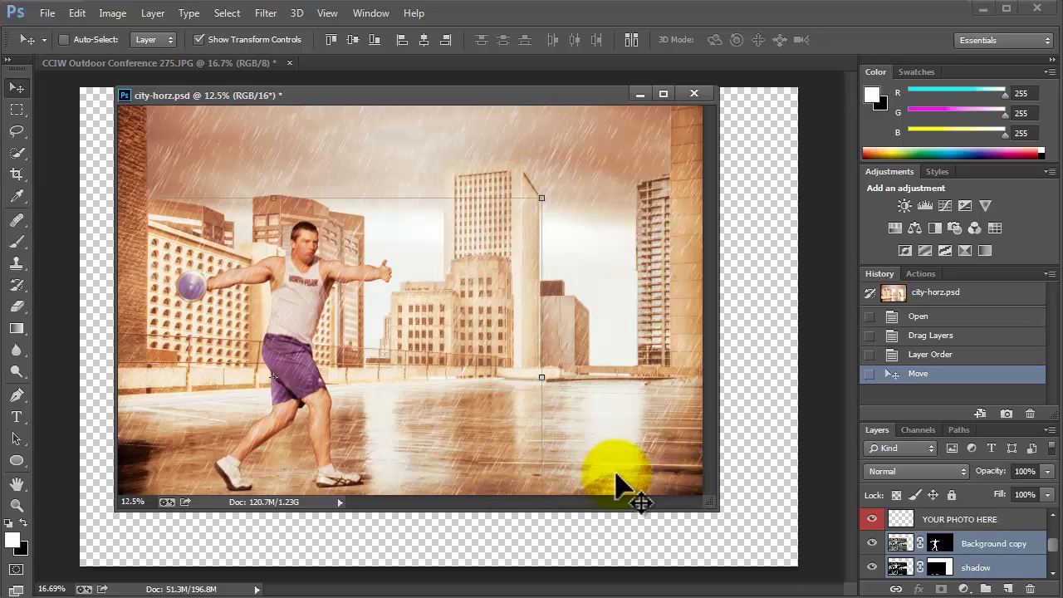
left_click_drag(541, 199, 423, 273)
left_click_drag(232, 370, 293, 352)
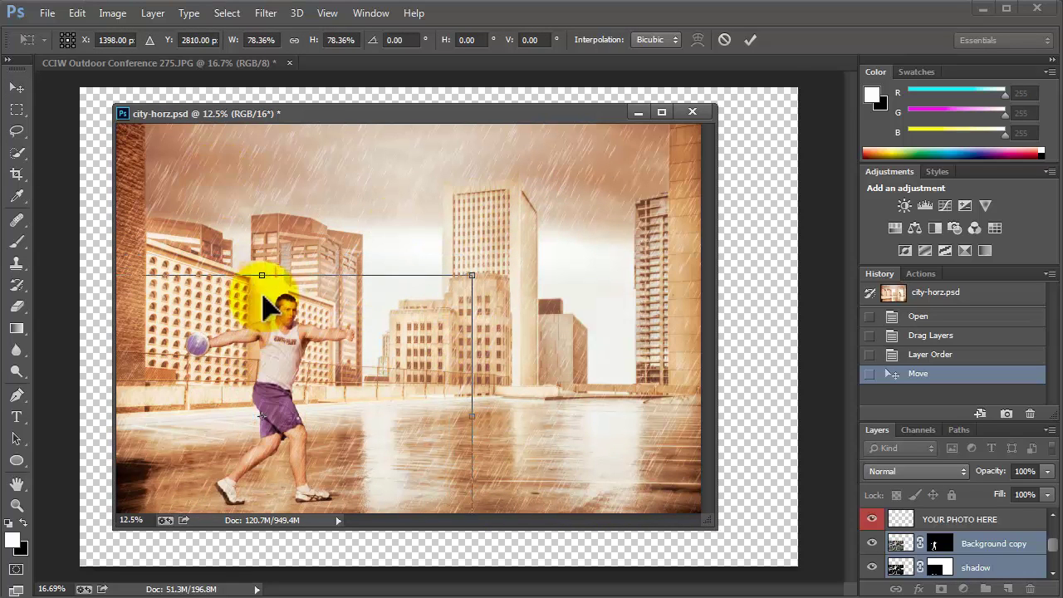
left_click_drag(273, 321, 419, 329)
left_click(19, 101)
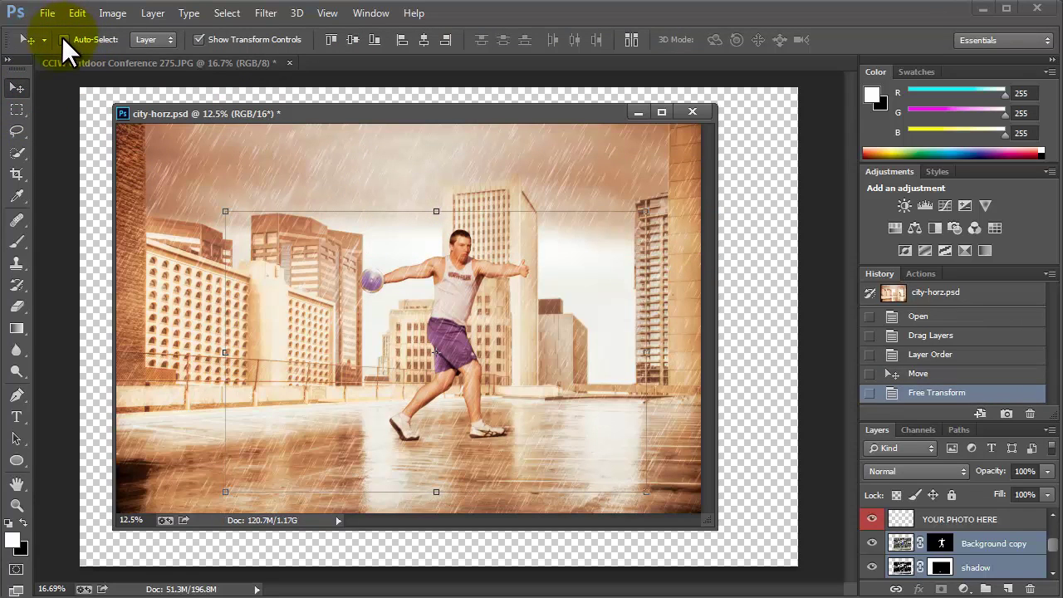
left_click(63, 39)
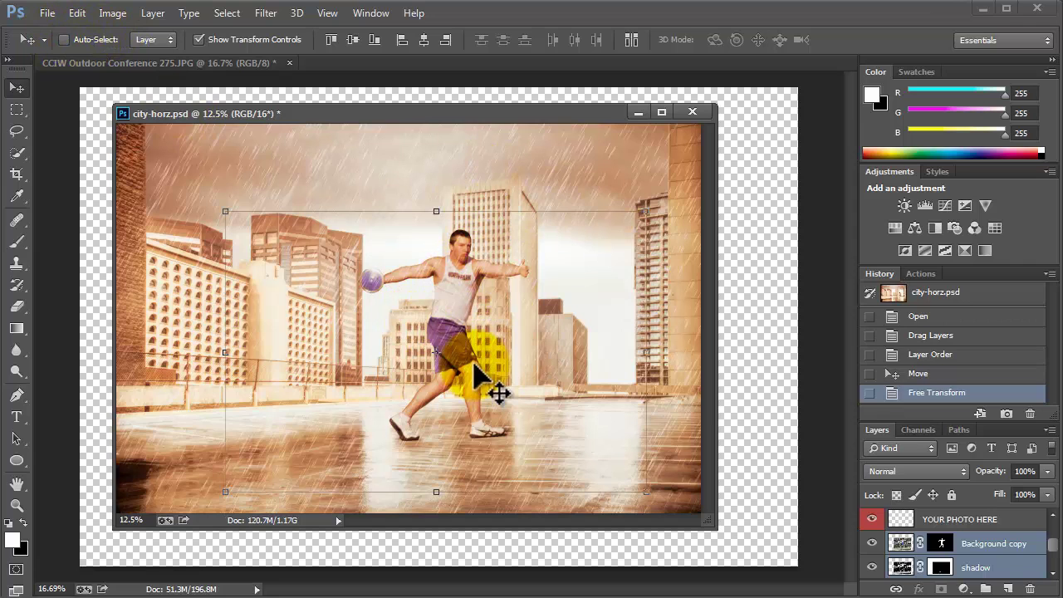
left_click_drag(465, 361, 308, 436)
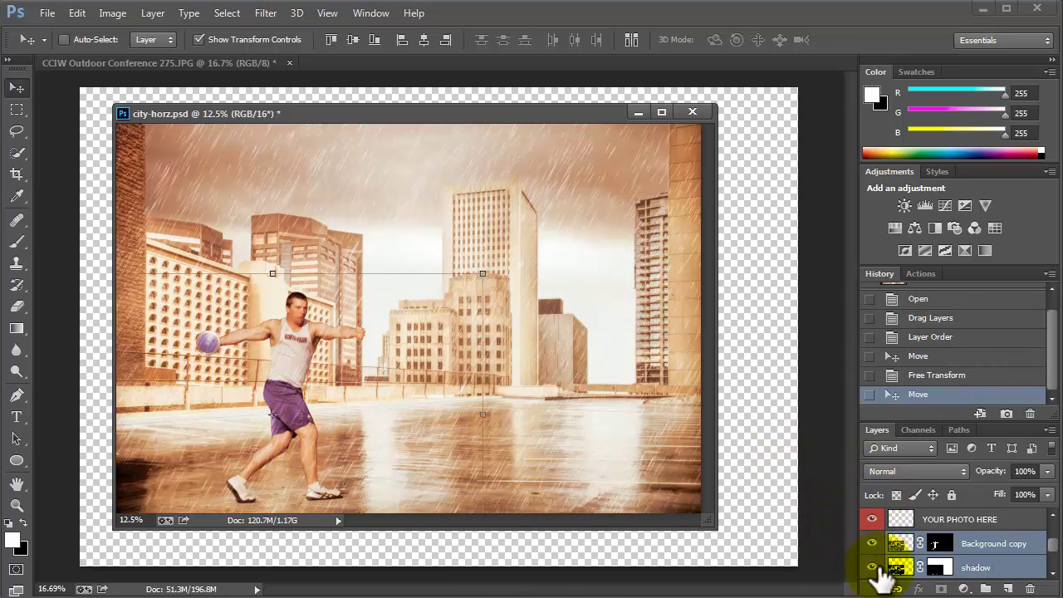
scroll(879, 561, "down", 1)
left_click(873, 544)
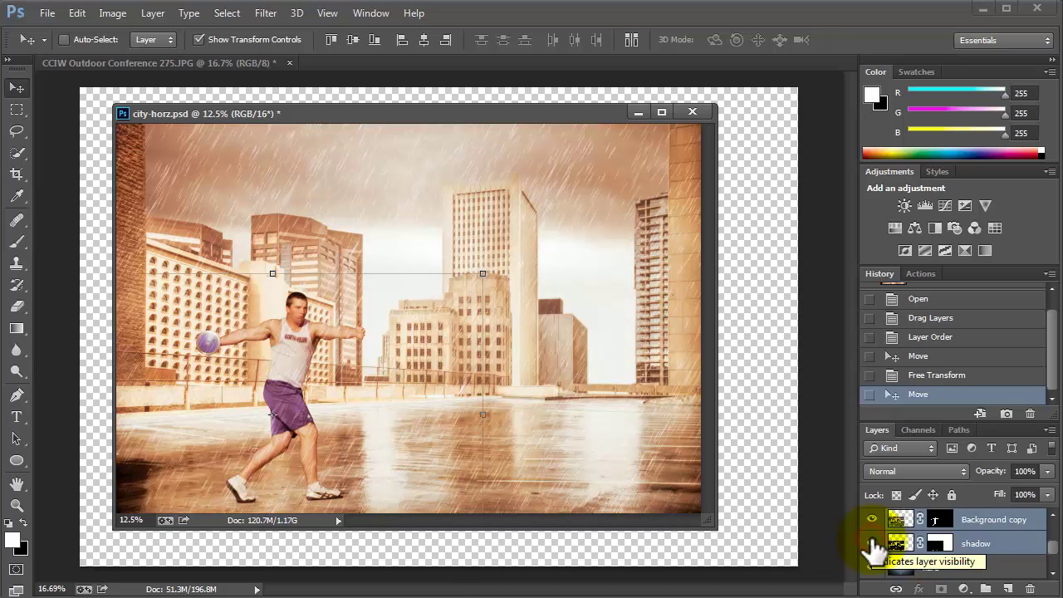
left_click(872, 543)
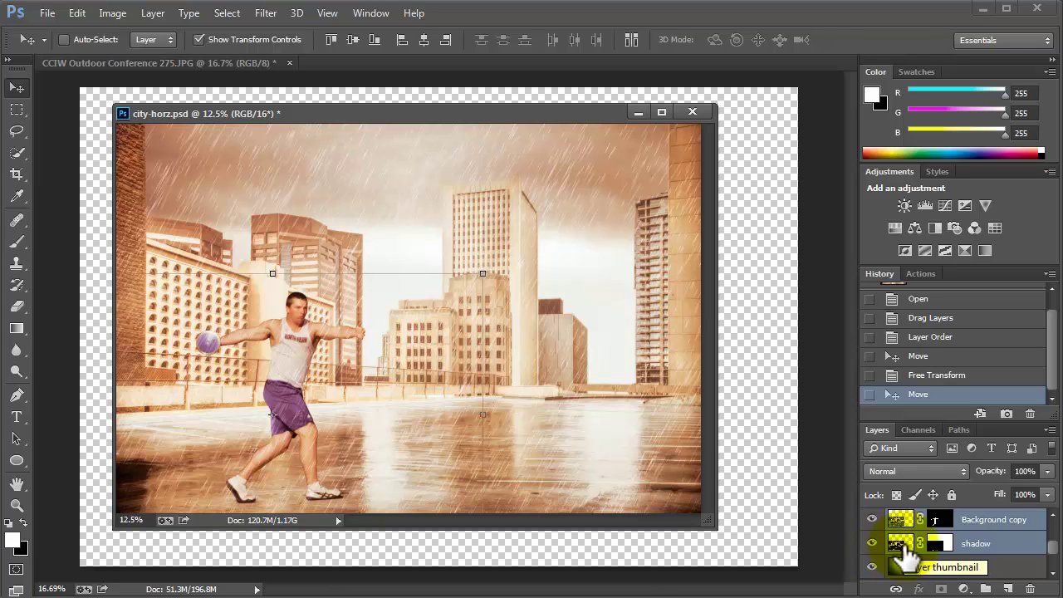
left_click(18, 242)
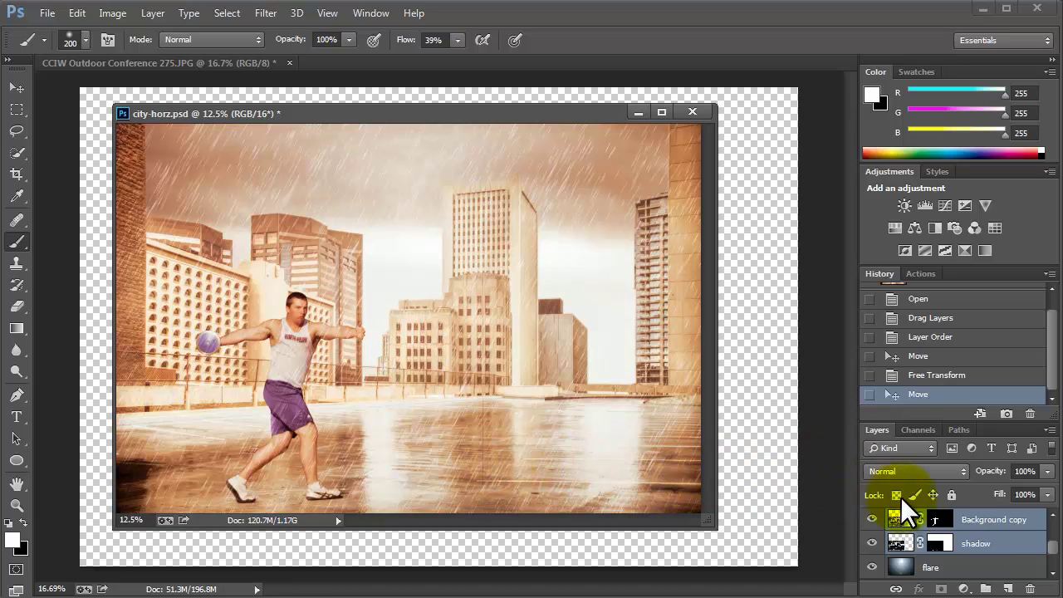
- Paint black at 100% flow on the shadow layer's mask to hide parts of the thrower's shadow
left_click(936, 520)
left_click(940, 544)
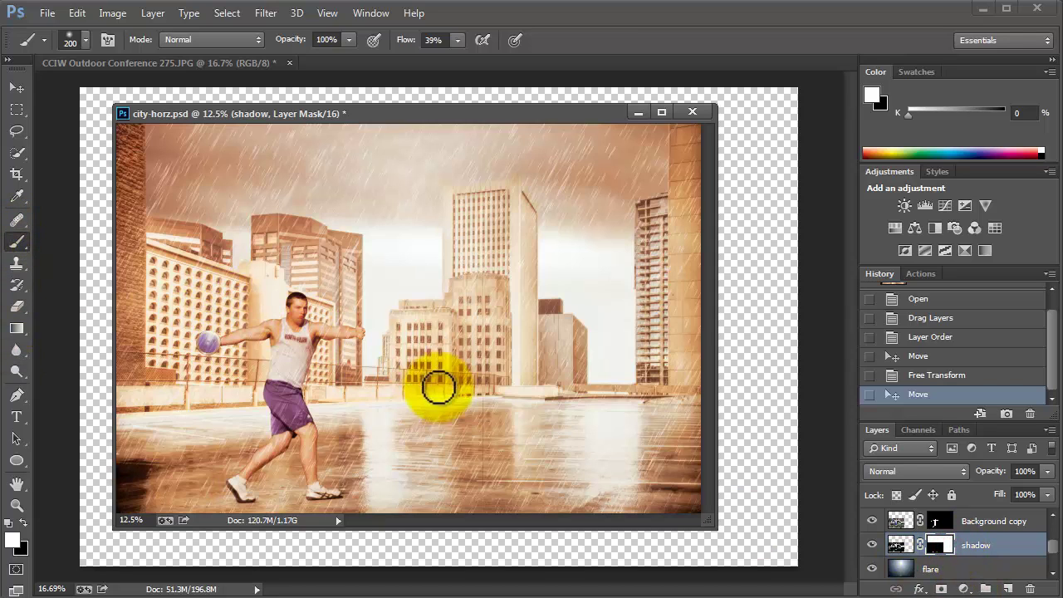
mouse_move(482, 387)
left_mouse_down()
mouse_move(482, 435)
mouse_move(546, 487)
left_mouse_up()
key("ctrl+z")
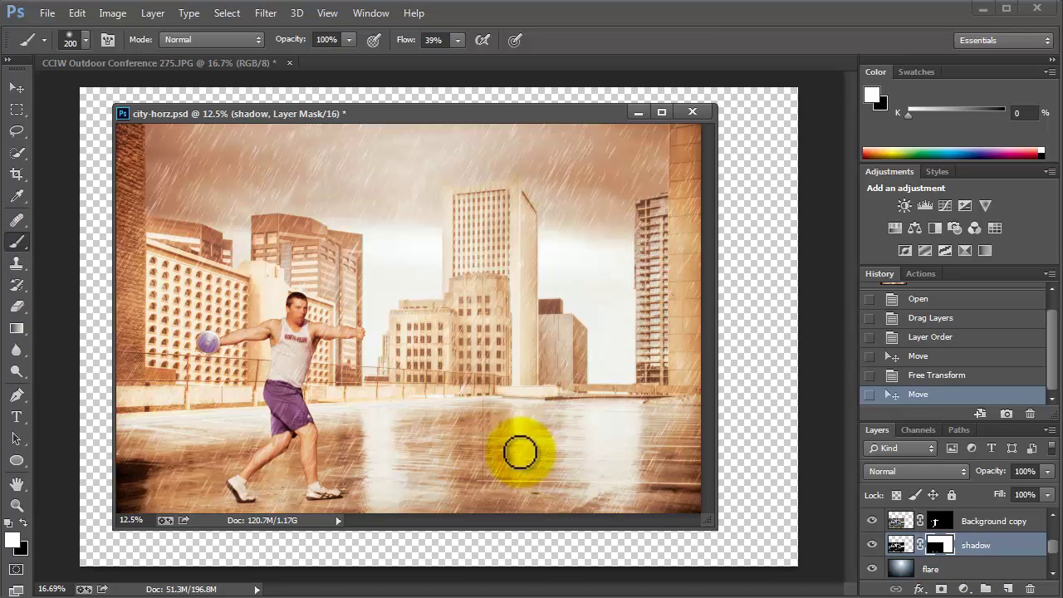
left_click(25, 522)
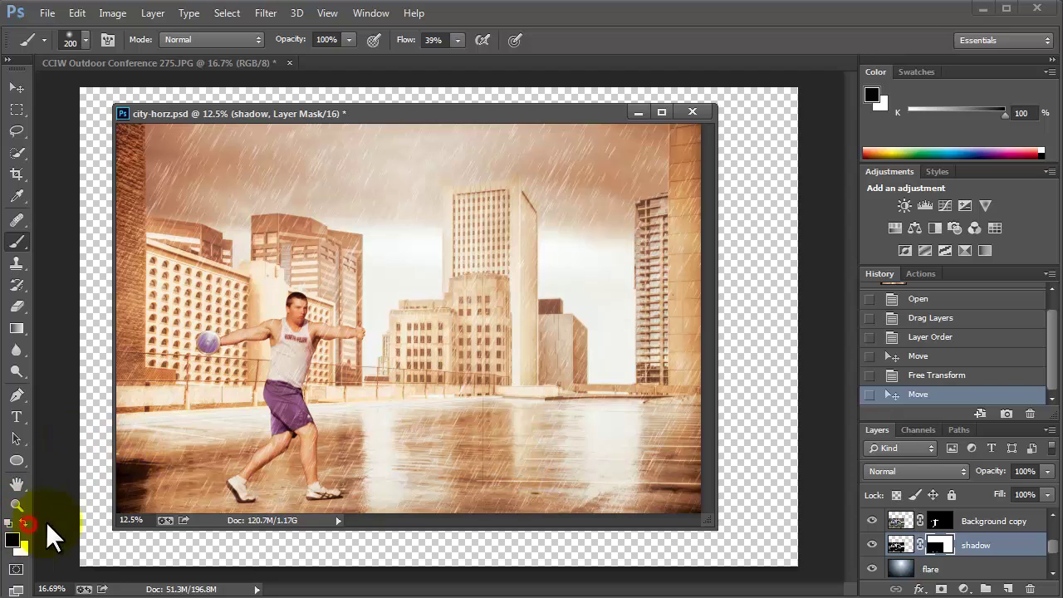
mouse_move(487, 373)
left_mouse_down()
mouse_move(477, 495)
mouse_move(484, 395)
left_mouse_up()
left_click_drag(395, 54, 593, 72)
mouse_move(439, 437)
left_mouse_down()
mouse_move(459, 499)
mouse_move(469, 382)
mouse_move(483, 513)
mouse_move(476, 360)
mouse_move(474, 494)
left_mouse_up()
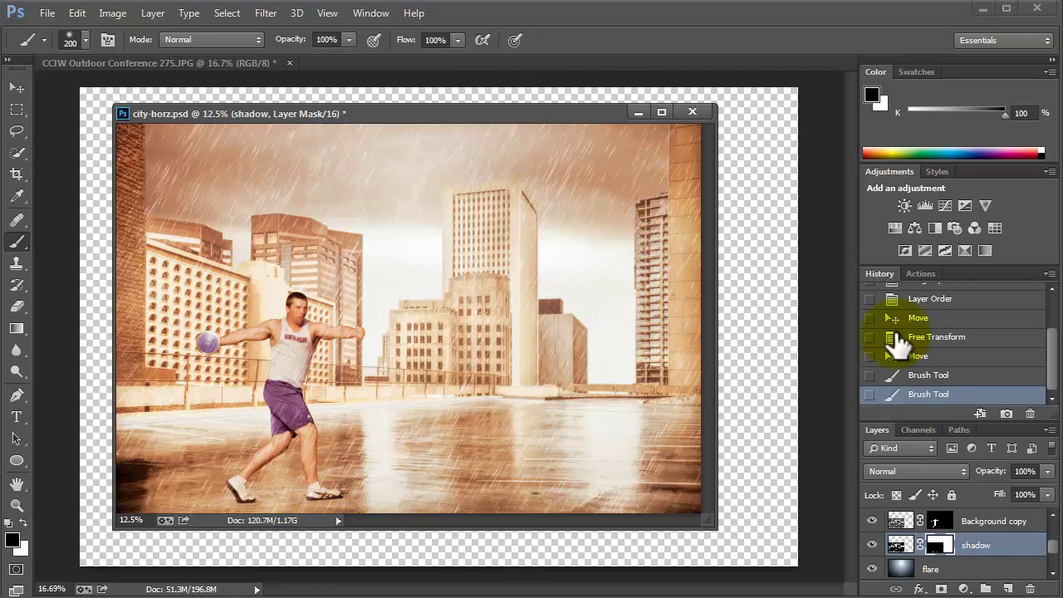
scroll(1045, 549, "up", 3)
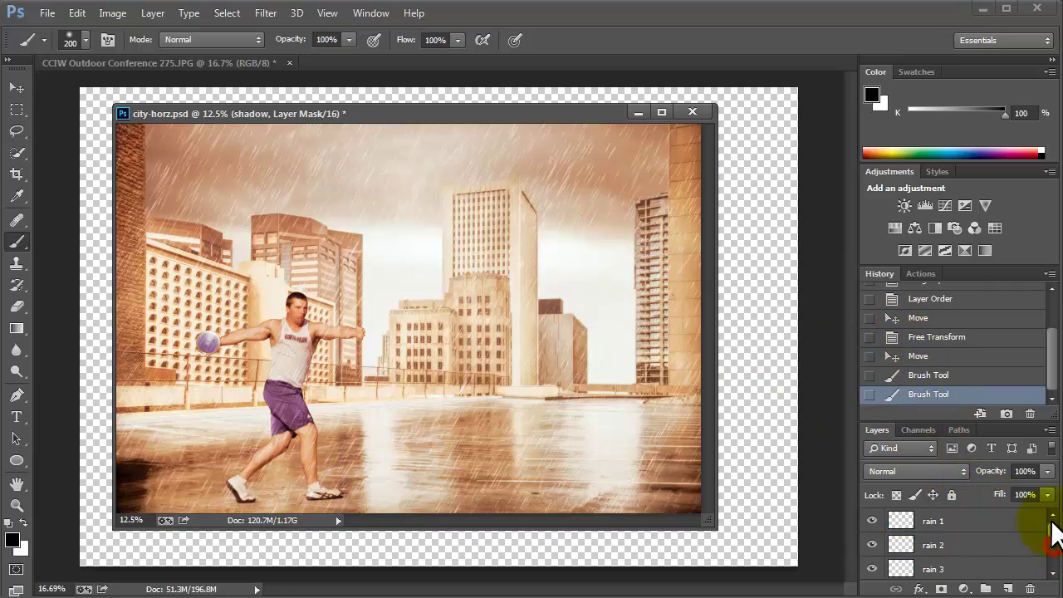
- Hide the rain 1 layer
left_click(872, 521)
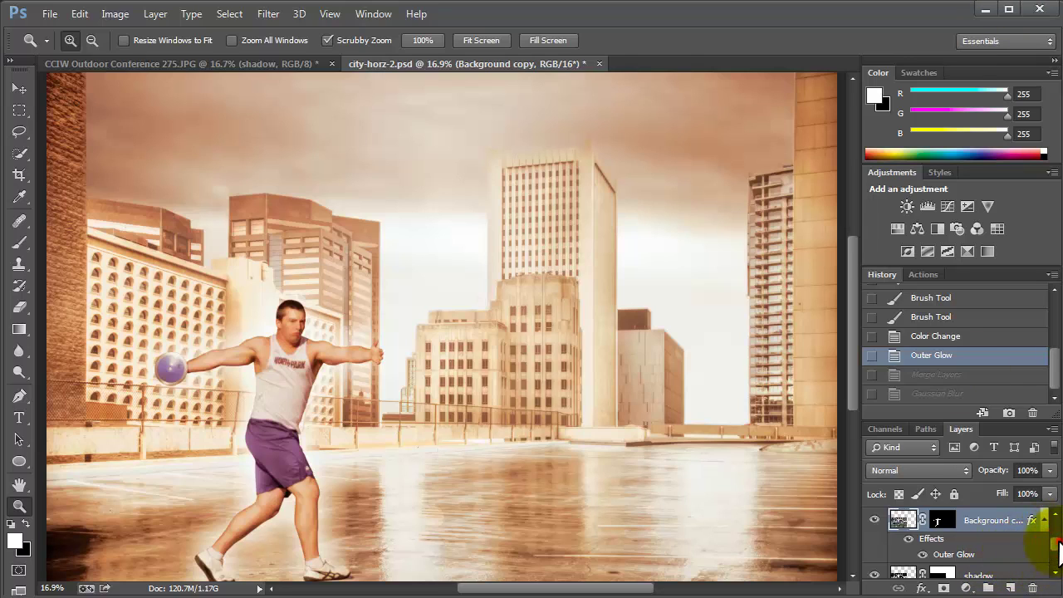
- Merge the sky and buildings layers into a single buildings layer
scroll(1057, 562, "down", 3)
left_click(990, 570)
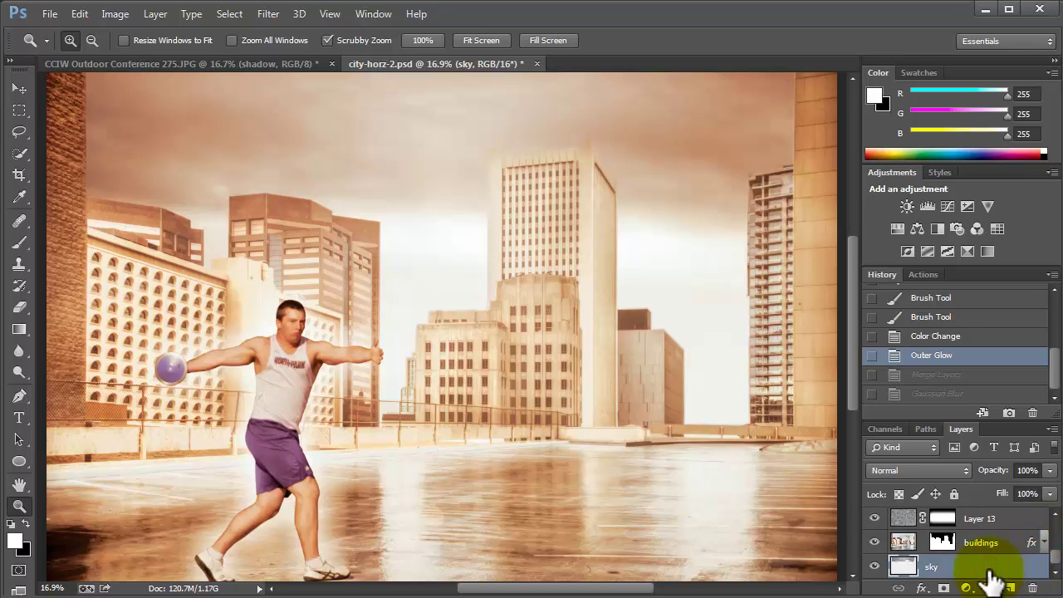
left_click(990, 568, "ctrl")
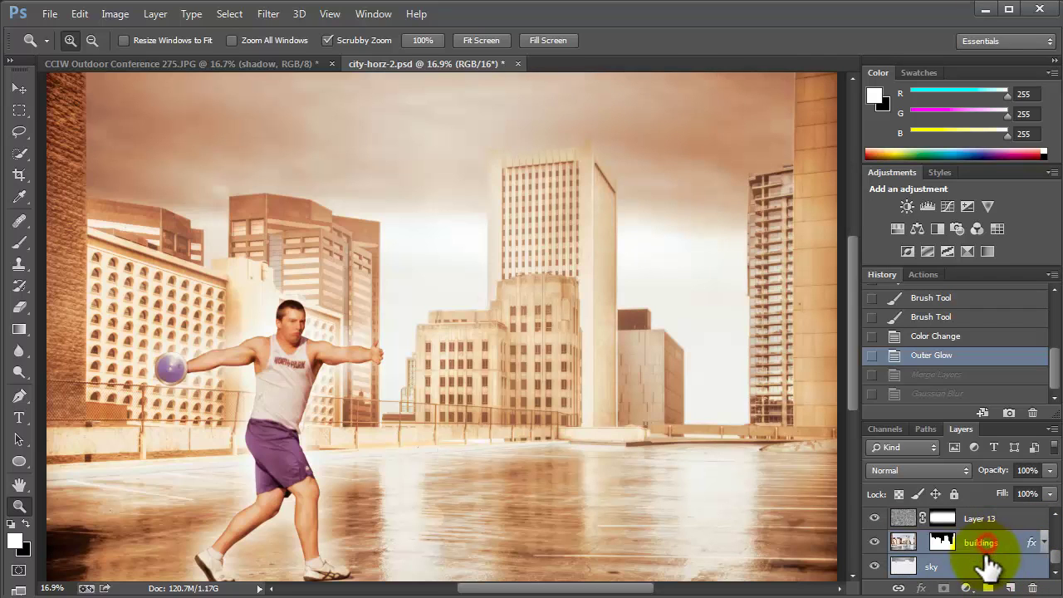
right_click(990, 569)
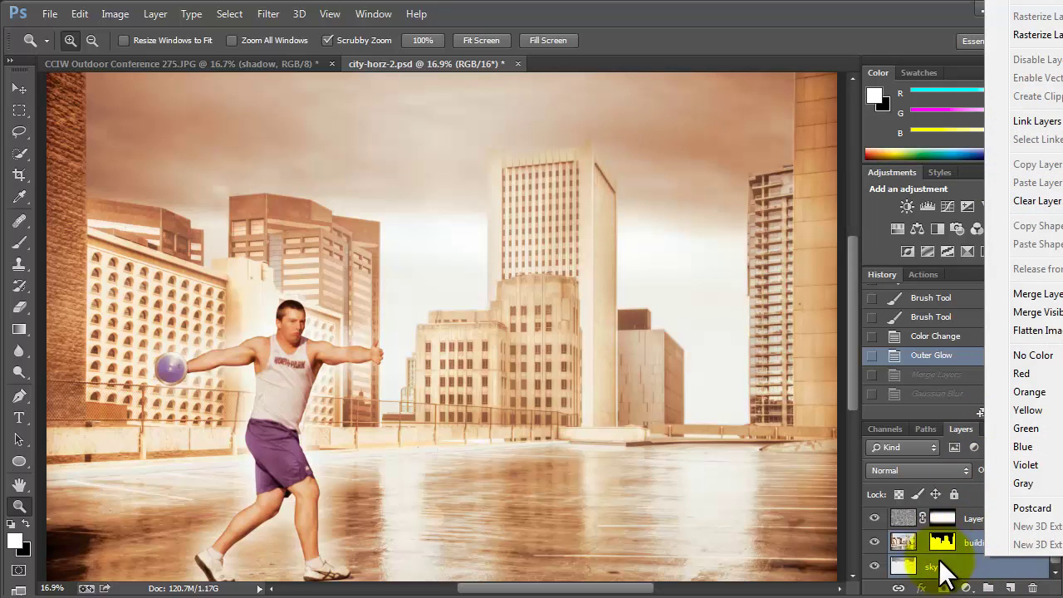
left_click(1016, 299)
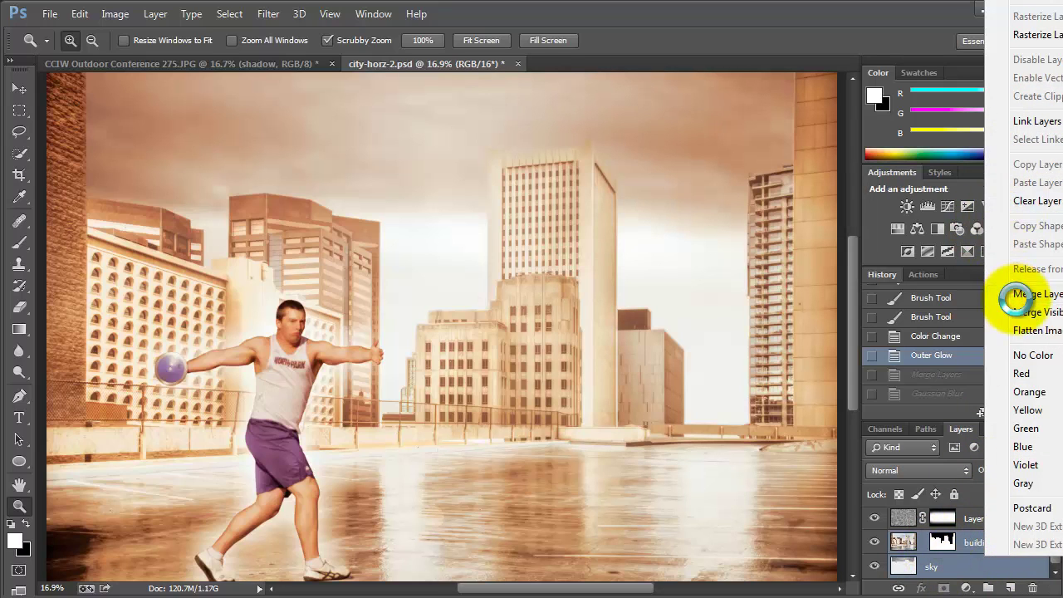
- Preview Lens Blur, then apply a 5.3-pixel Gaussian Blur to the merged buildings layer
left_click(267, 14)
mouse_move(271, 197)
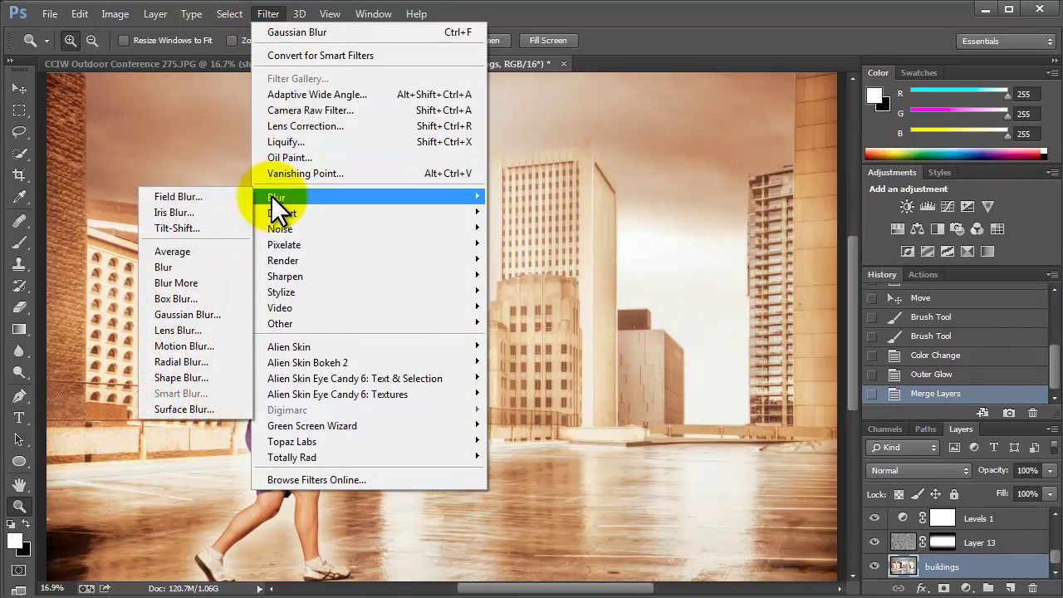
left_click(192, 330)
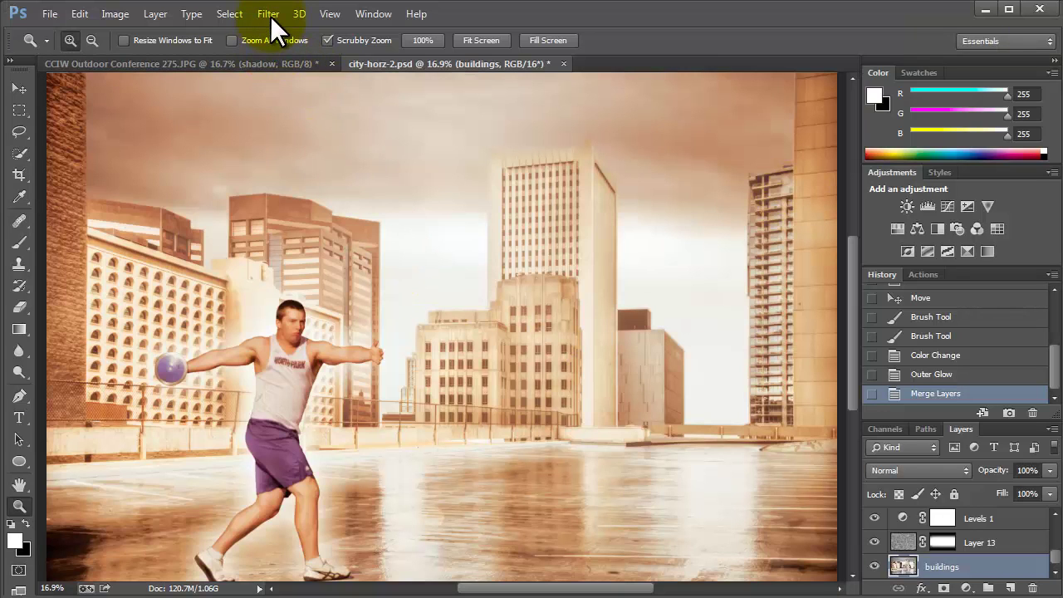
left_click(268, 14)
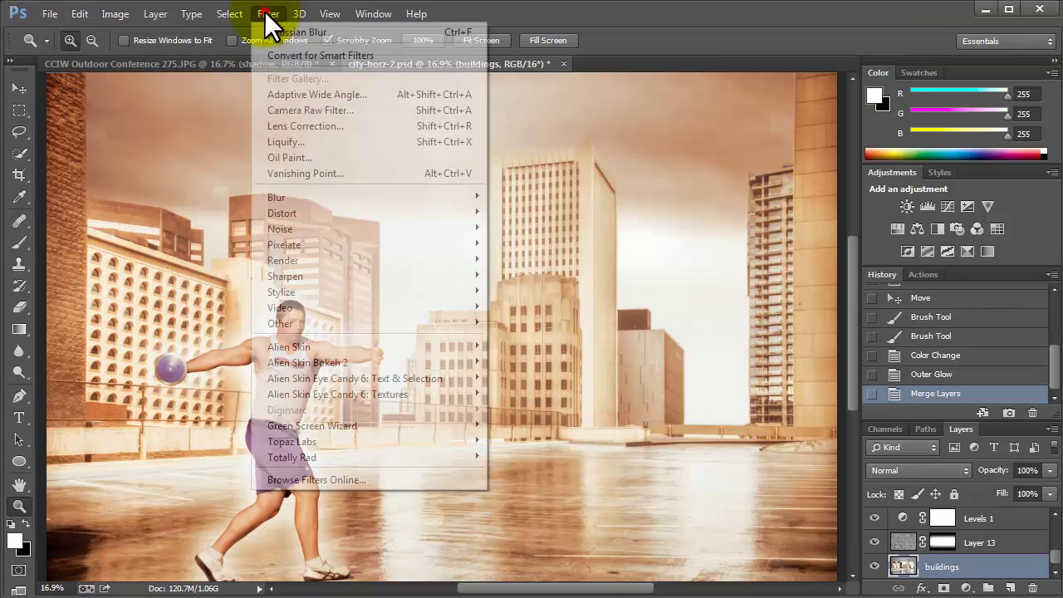
mouse_move(274, 196)
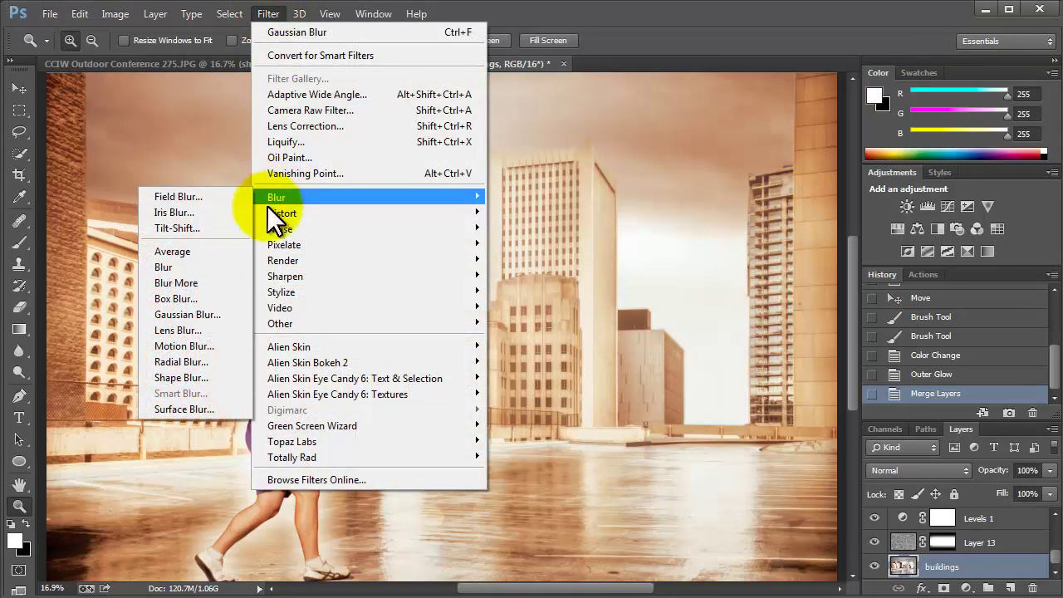
left_click(208, 318)
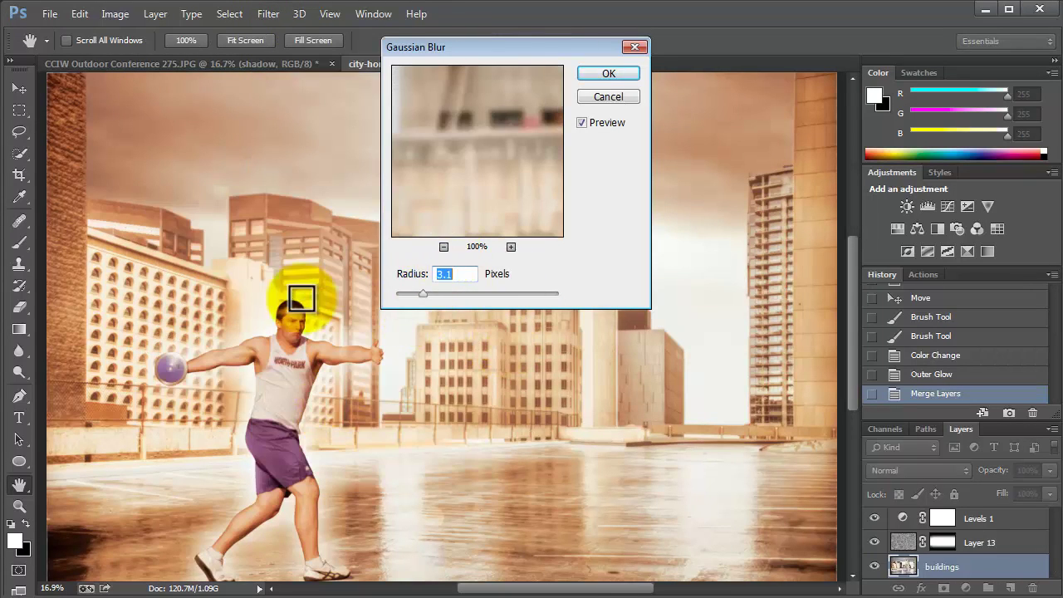
mouse_move(410, 293)
left_mouse_down()
mouse_move(440, 291)
mouse_move(412, 293)
mouse_move(422, 293)
left_mouse_up()
left_click(586, 74)
key("z")
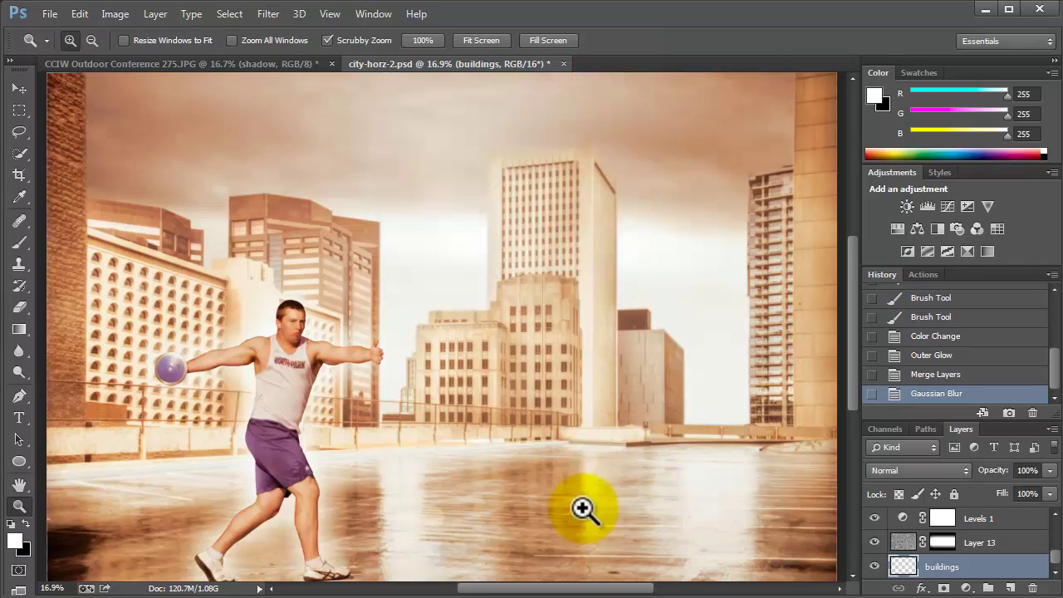
- Stamp all visible layers into Layer 14 and move it above the rain layers
left_click(983, 565)
key("ctrl+alt+shift+e")
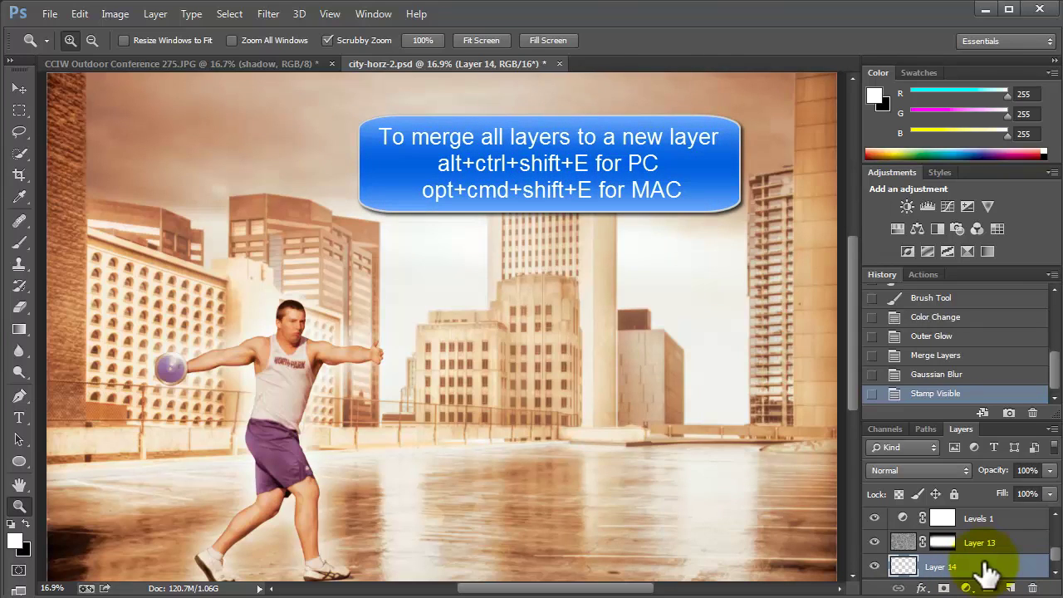
left_click_drag(983, 570, 972, 501)
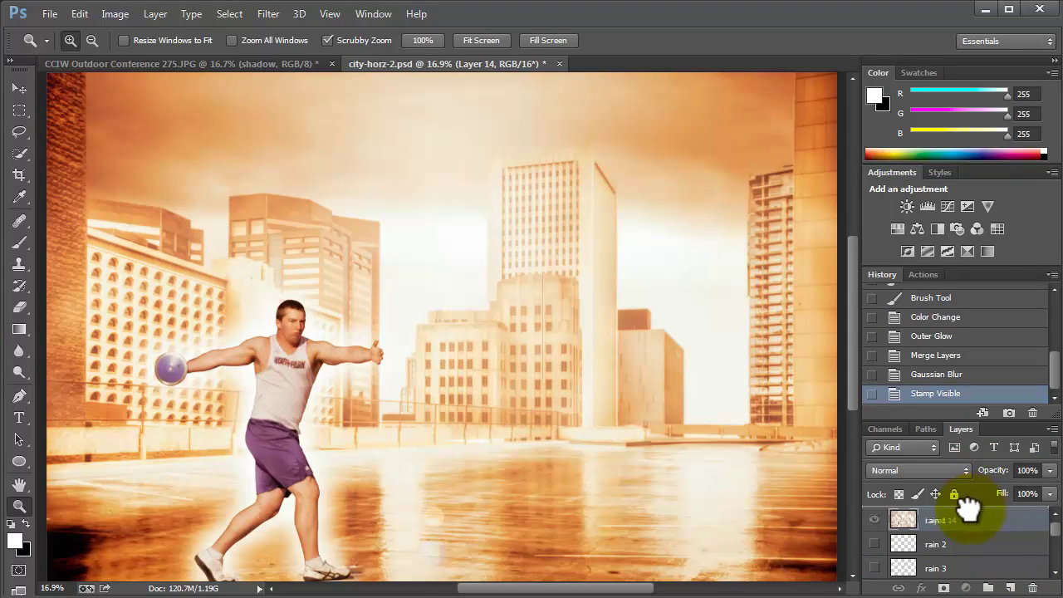
- Add 16.57% monochromatic Gaussian noise to Layer 14
left_click(262, 12)
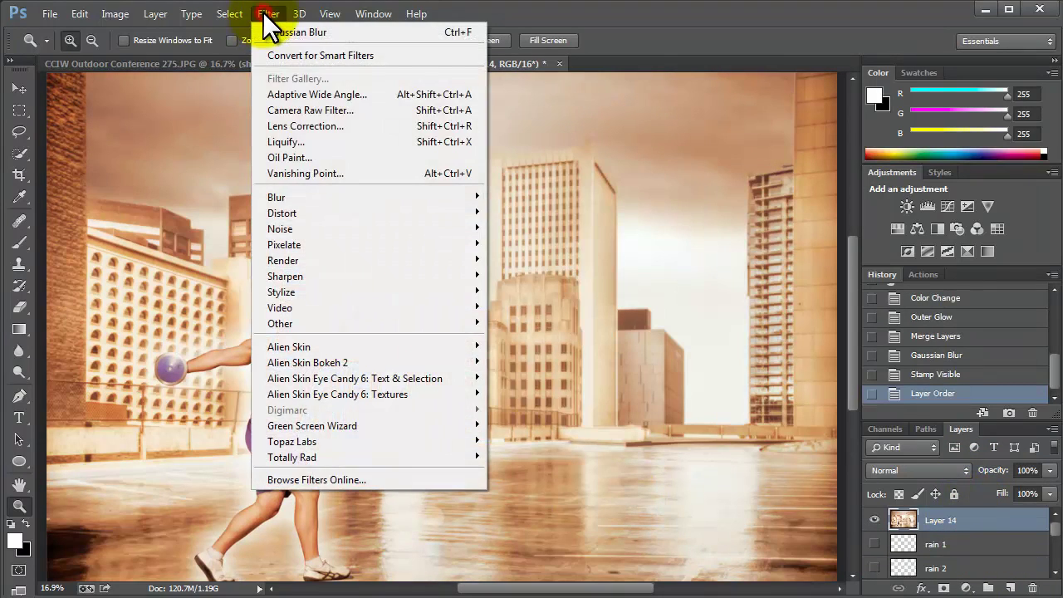
mouse_move(279, 211)
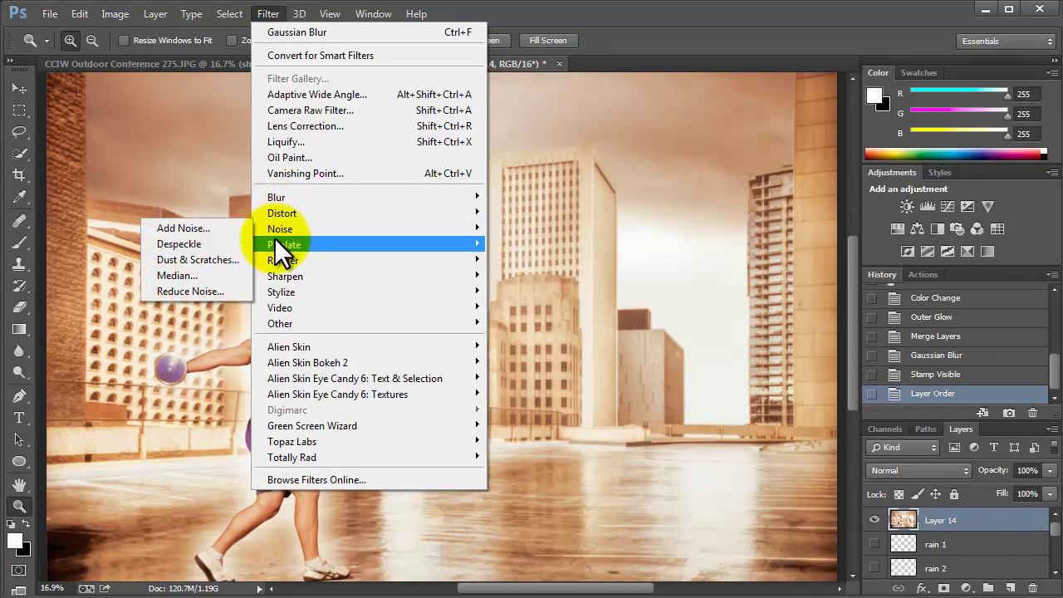
left_click(214, 229)
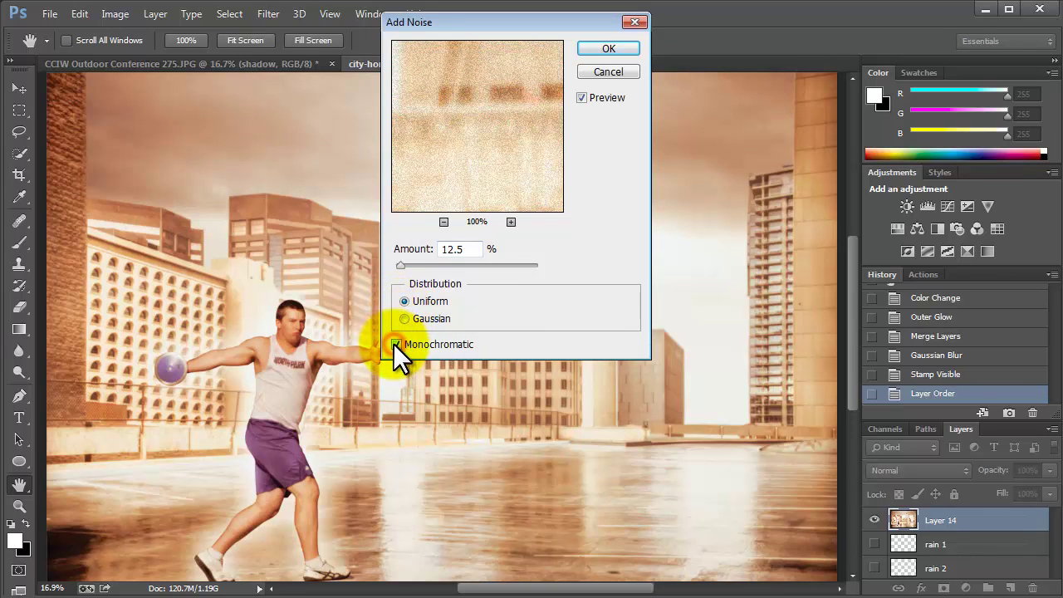
mouse_move(400, 266)
left_mouse_down()
mouse_move(418, 262)
mouse_move(407, 273)
left_mouse_up()
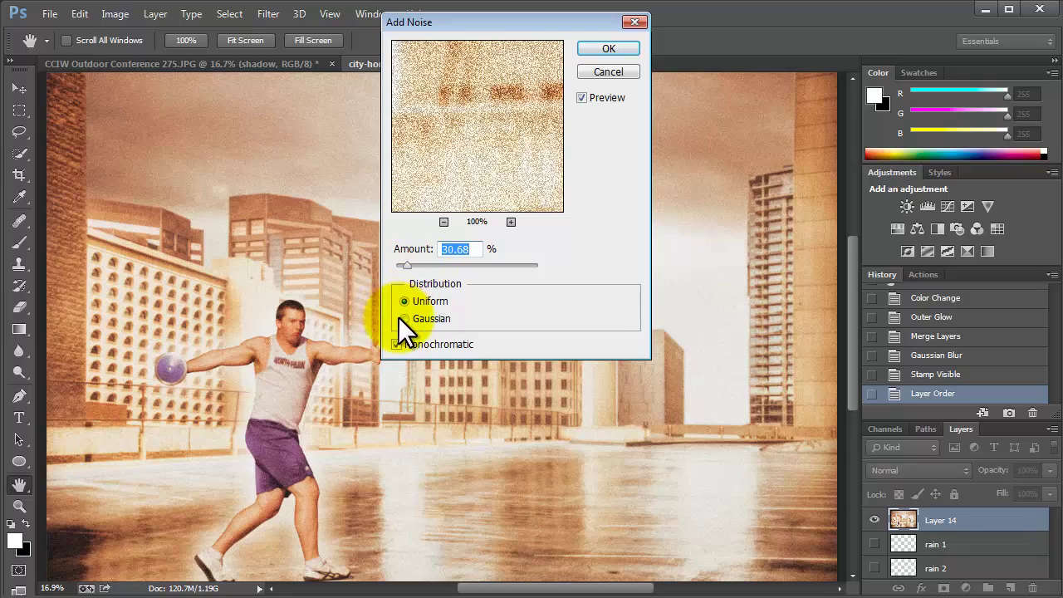
left_click(405, 318)
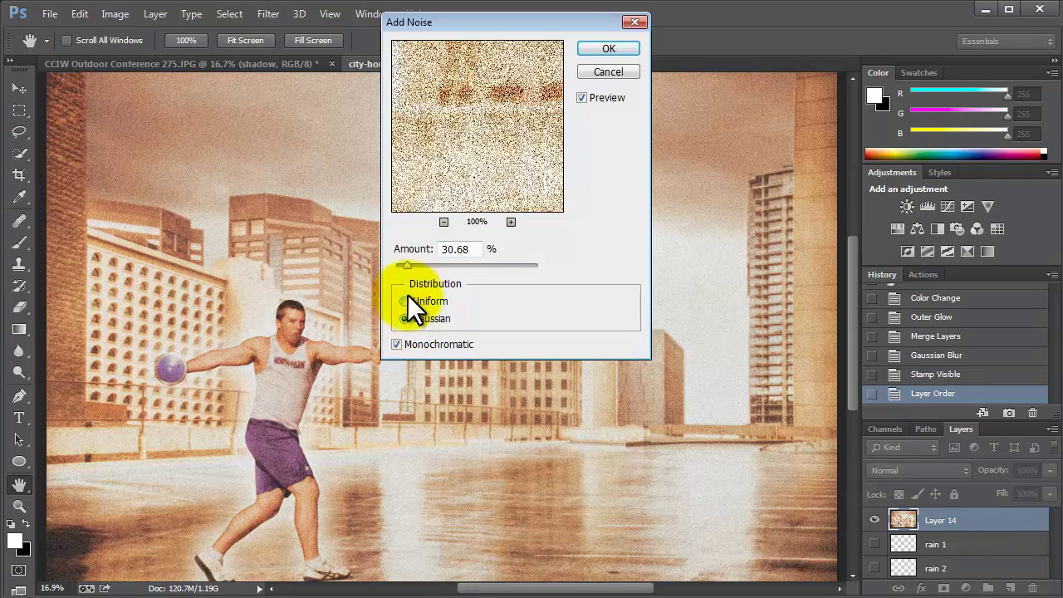
left_click_drag(406, 265, 400, 263)
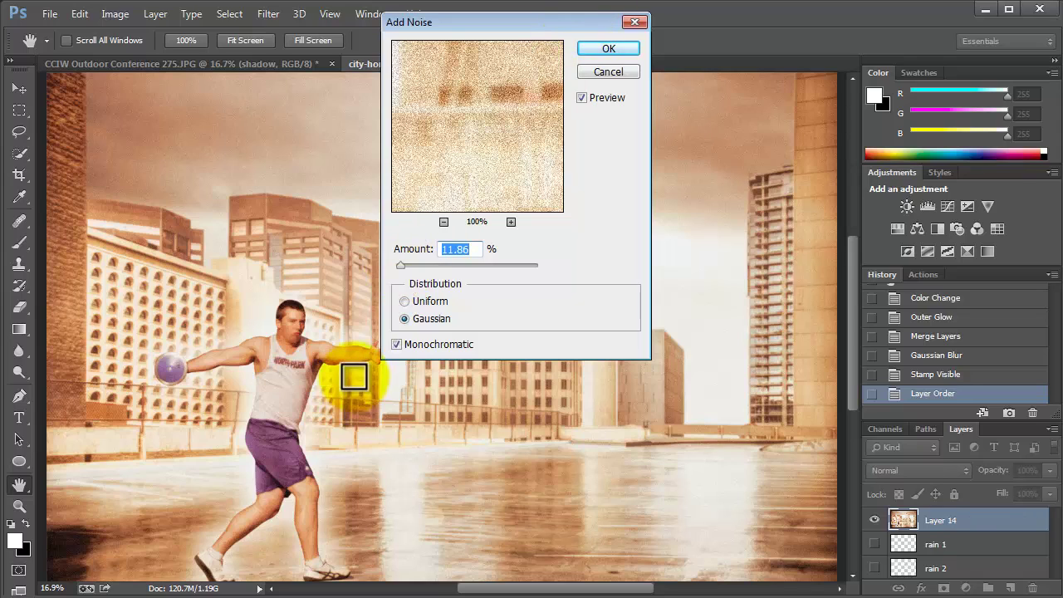
left_click_drag(401, 263, 404, 264)
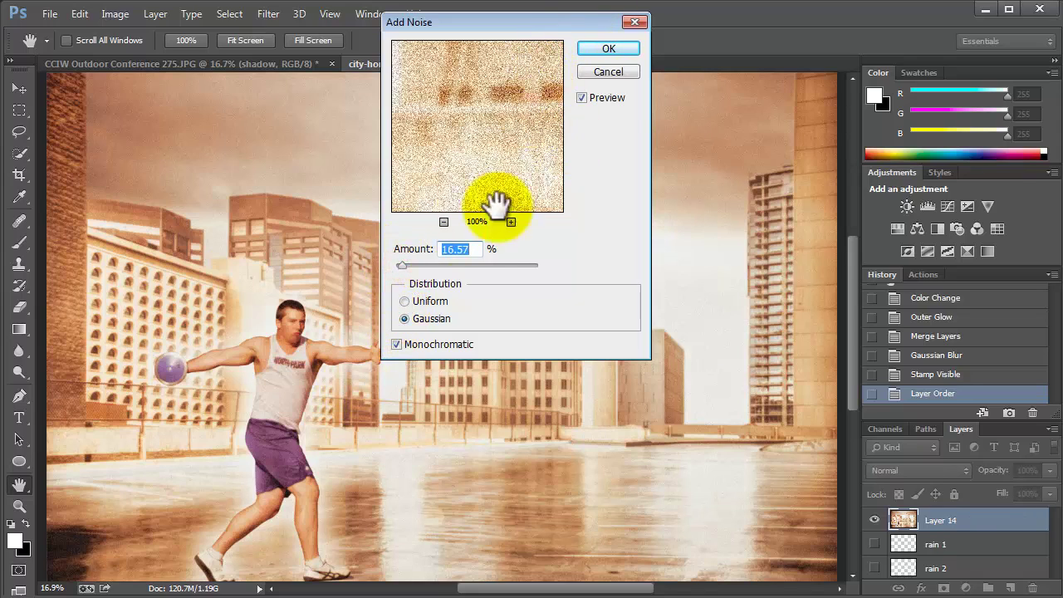
left_click(608, 49)
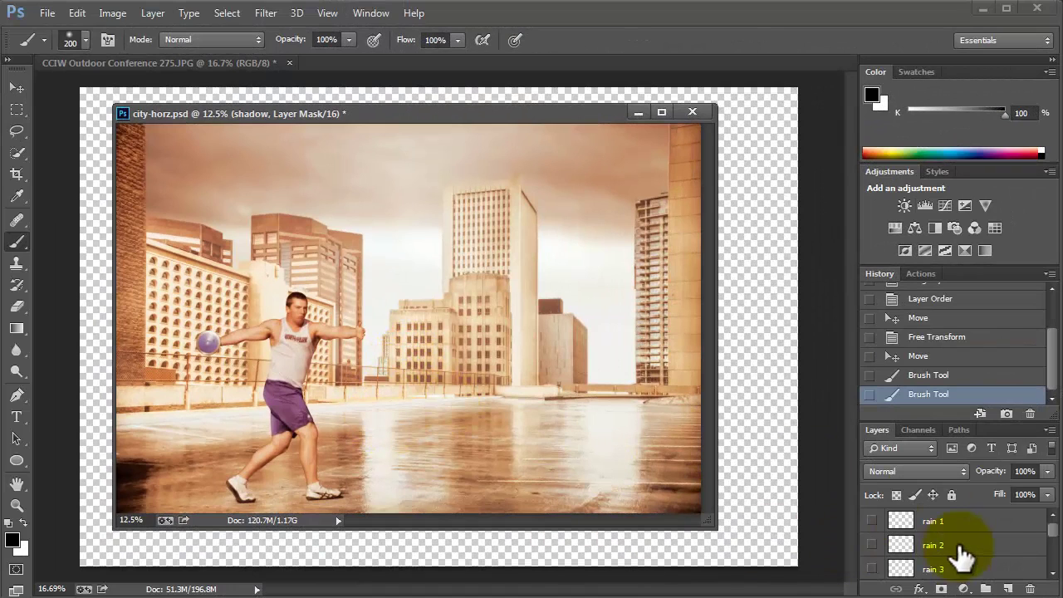
- Give the athlete's Background copy layer a white Outer Glow sized 223 px
scroll(962, 553, "down", 5)
scroll(960, 545, "up", 1)
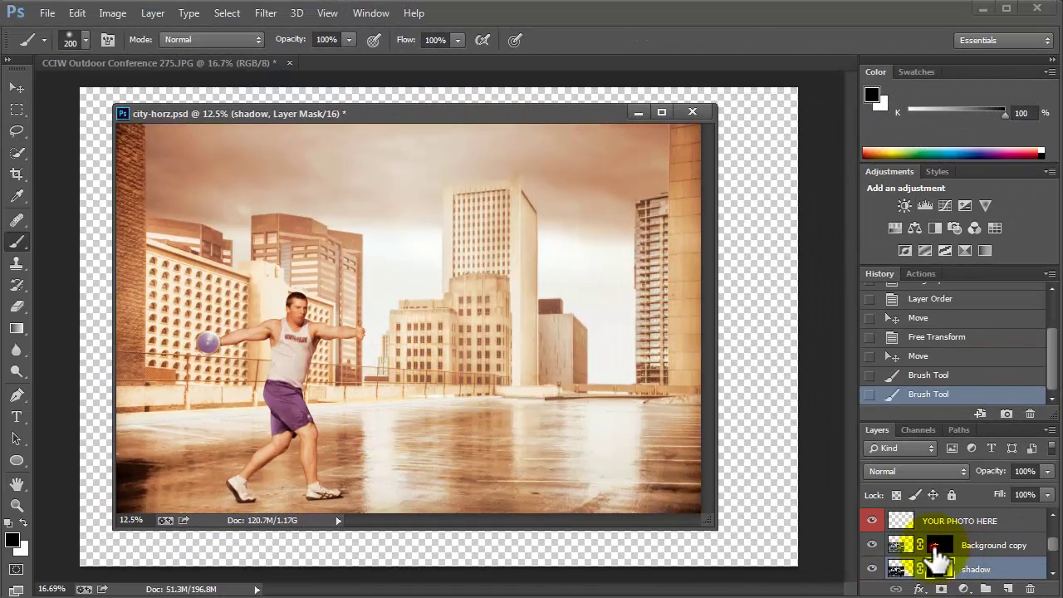
left_click(964, 546)
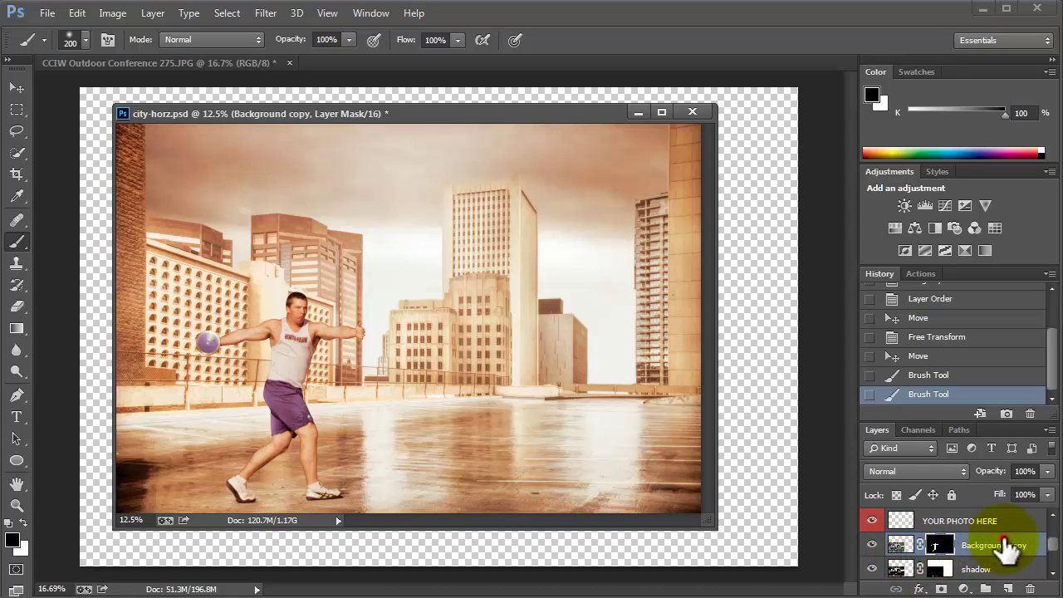
left_click(897, 545)
double_click(898, 544)
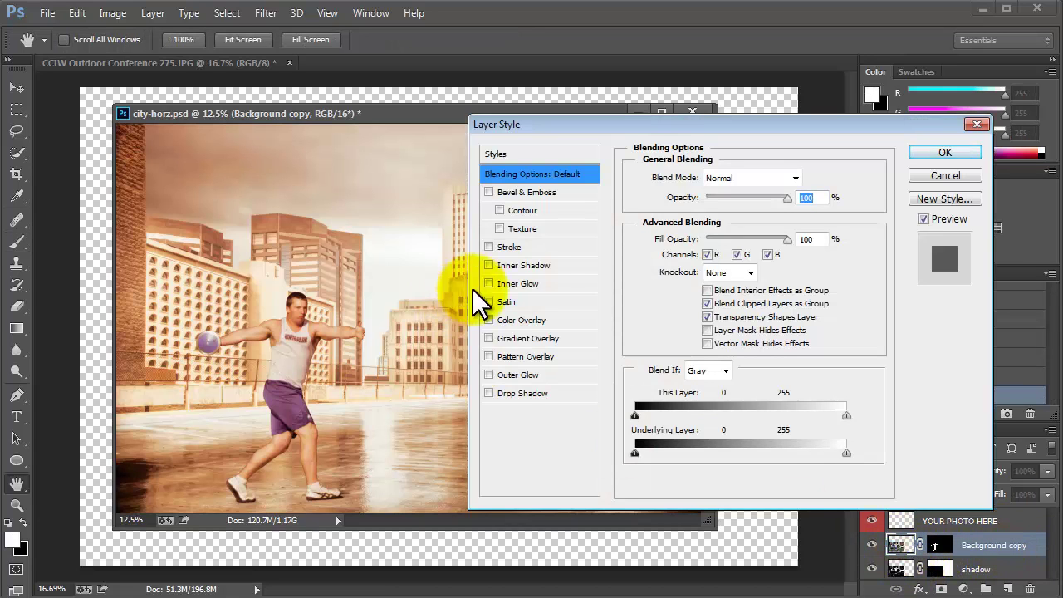
left_click(498, 376)
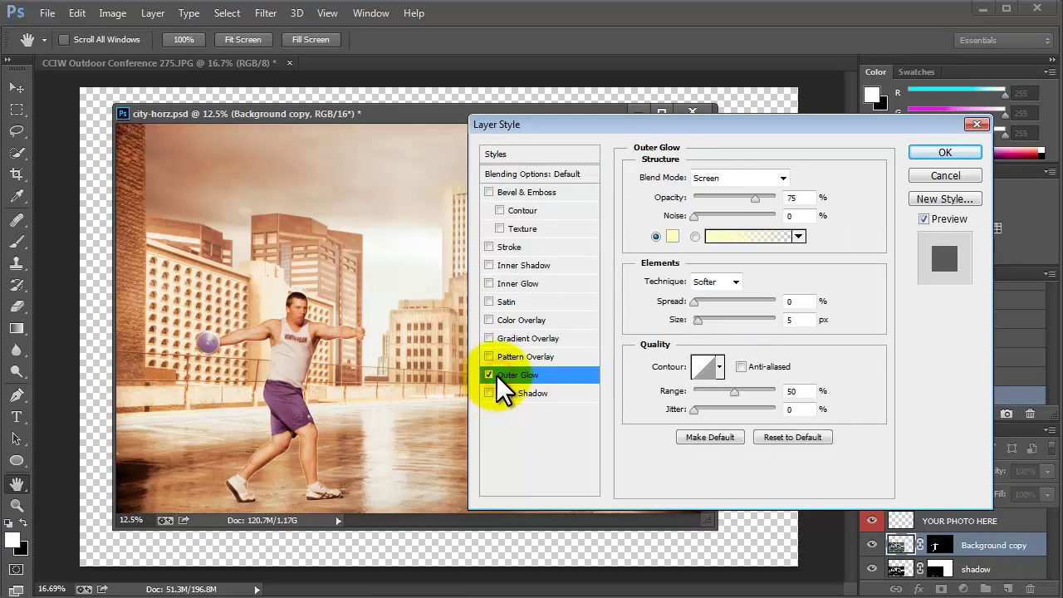
left_click(672, 236)
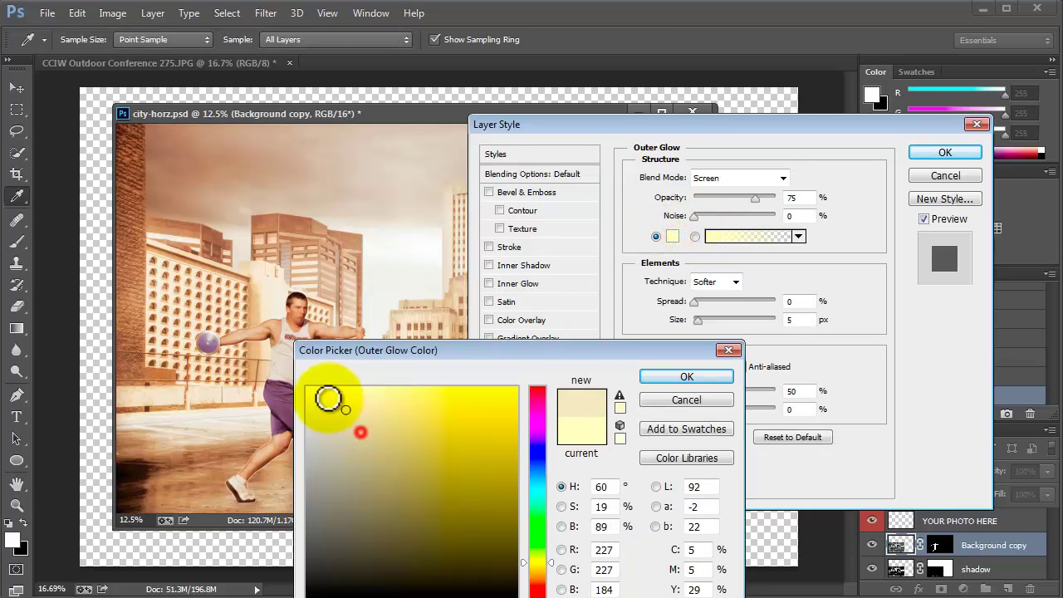
left_click_drag(328, 398, 306, 387)
left_click(687, 376)
left_click(754, 200)
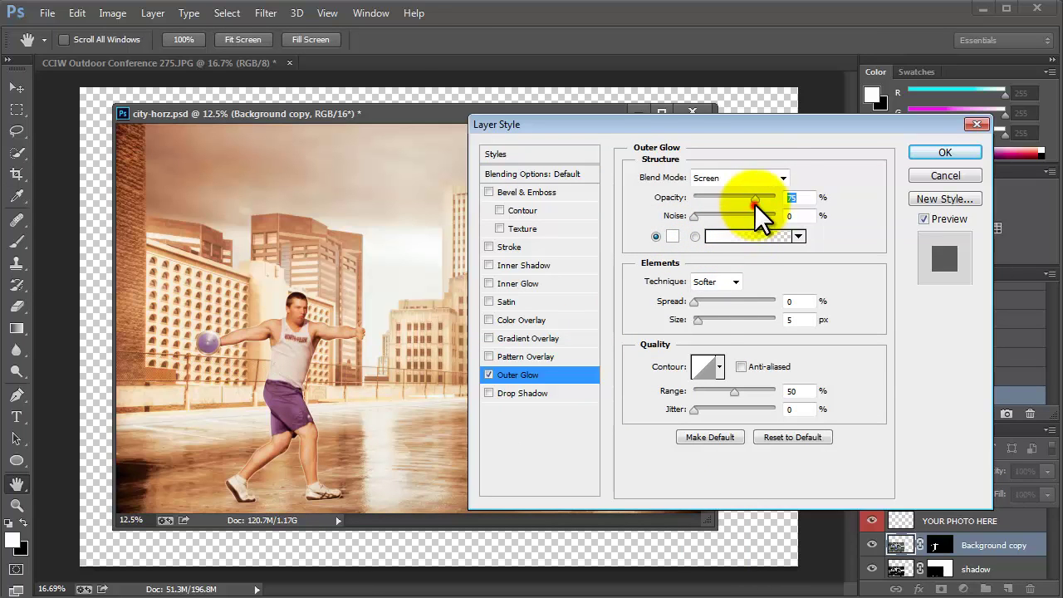
left_click_drag(698, 319, 782, 321)
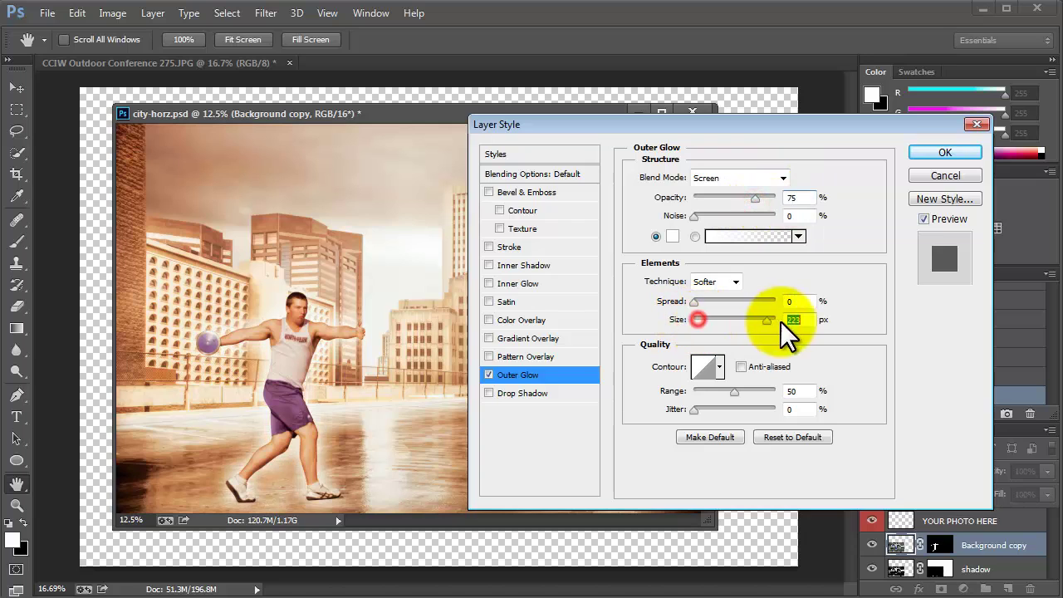
left_click(946, 153)
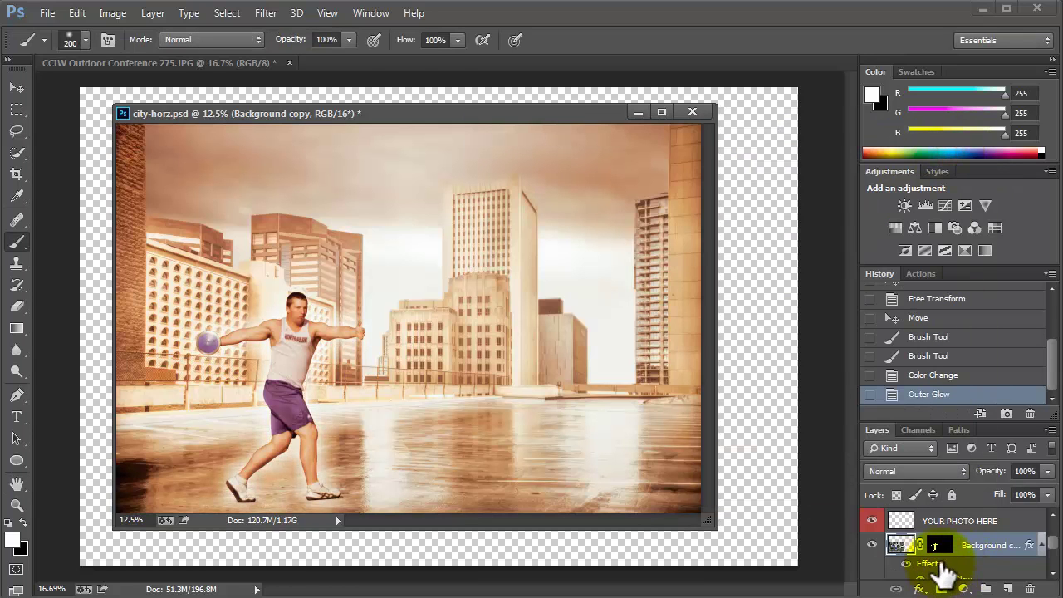
- Convert the Outer Glow effect into its own separate layer and select it
right_click(934, 555)
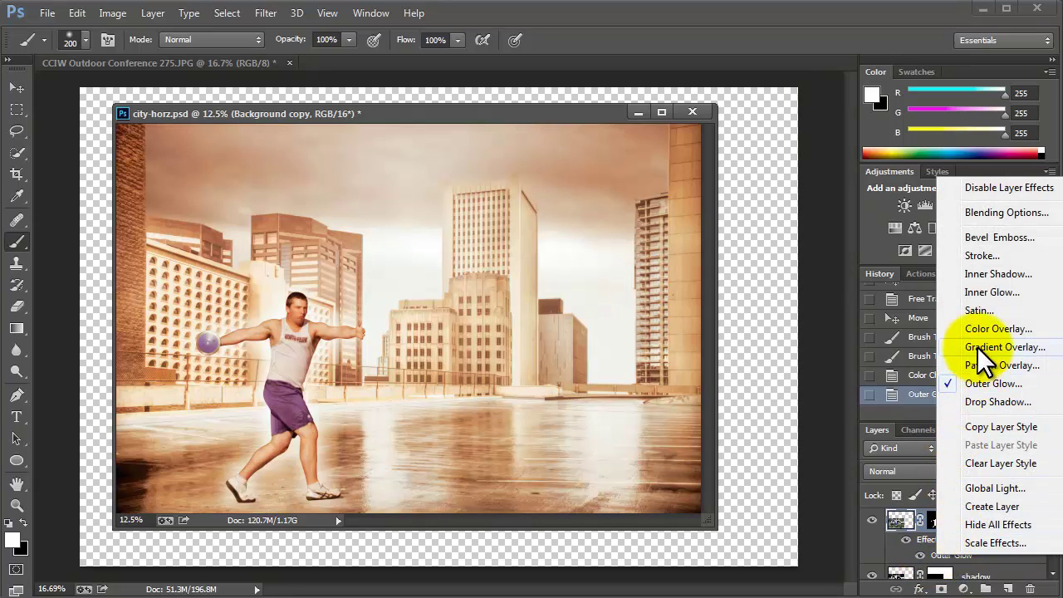
left_click(974, 506)
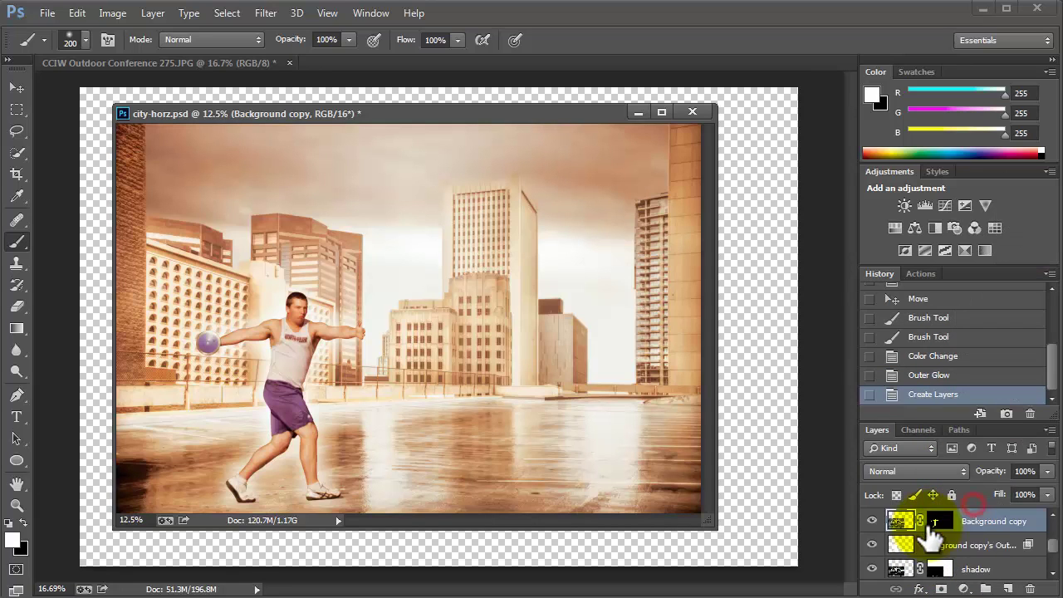
left_click(938, 547)
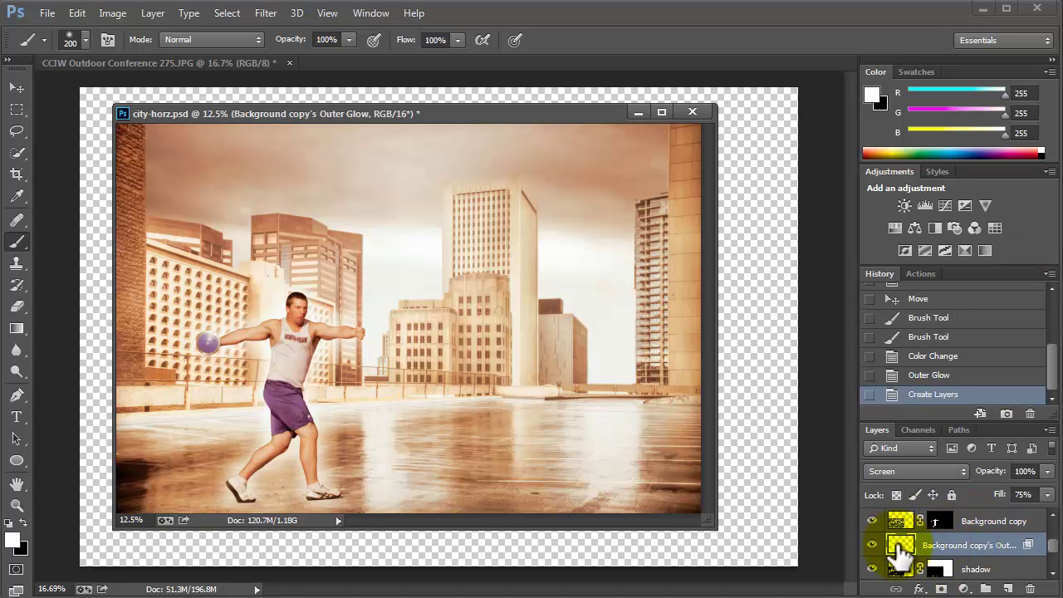
- Blur the separated glow layer with a Gaussian Blur of about 92 px
left_click(265, 15)
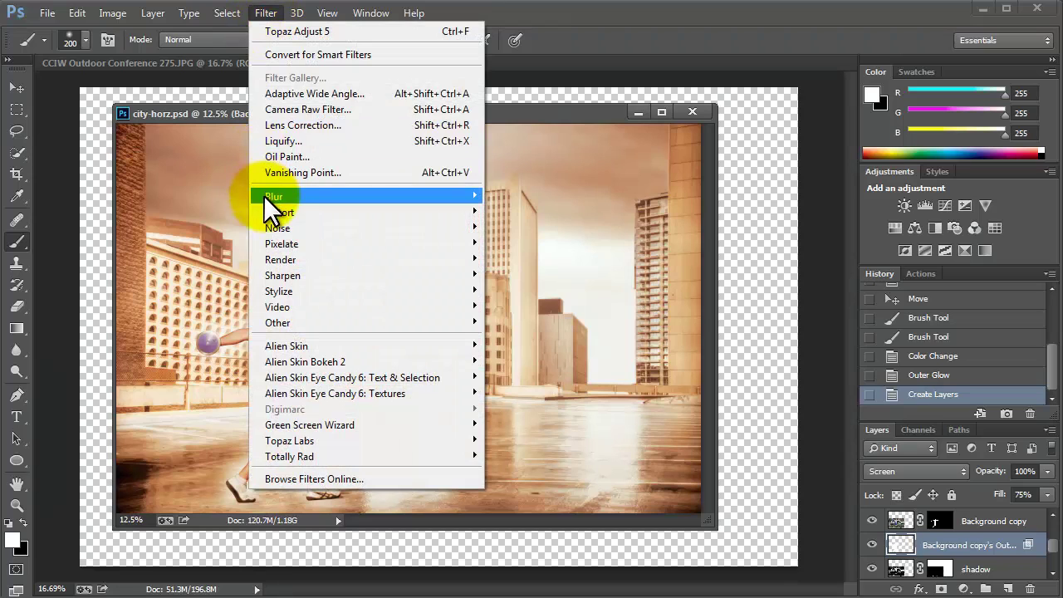
mouse_move(263, 196)
left_click(185, 314)
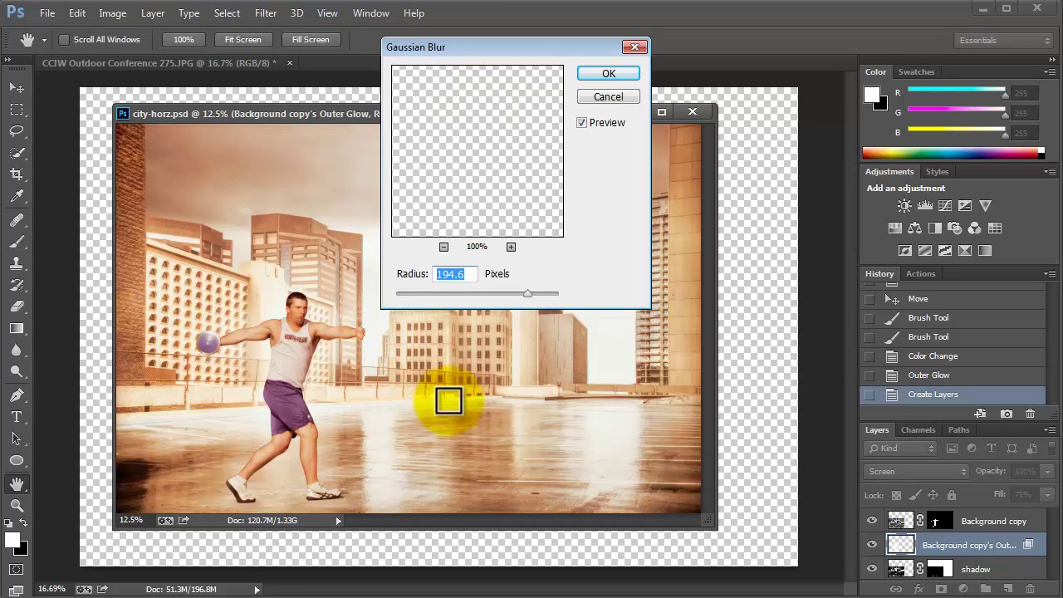
mouse_move(530, 292)
left_mouse_down()
mouse_move(462, 300)
mouse_move(497, 281)
mouse_move(532, 292)
left_mouse_up()
left_click(499, 293)
left_click(609, 73)
key("b")
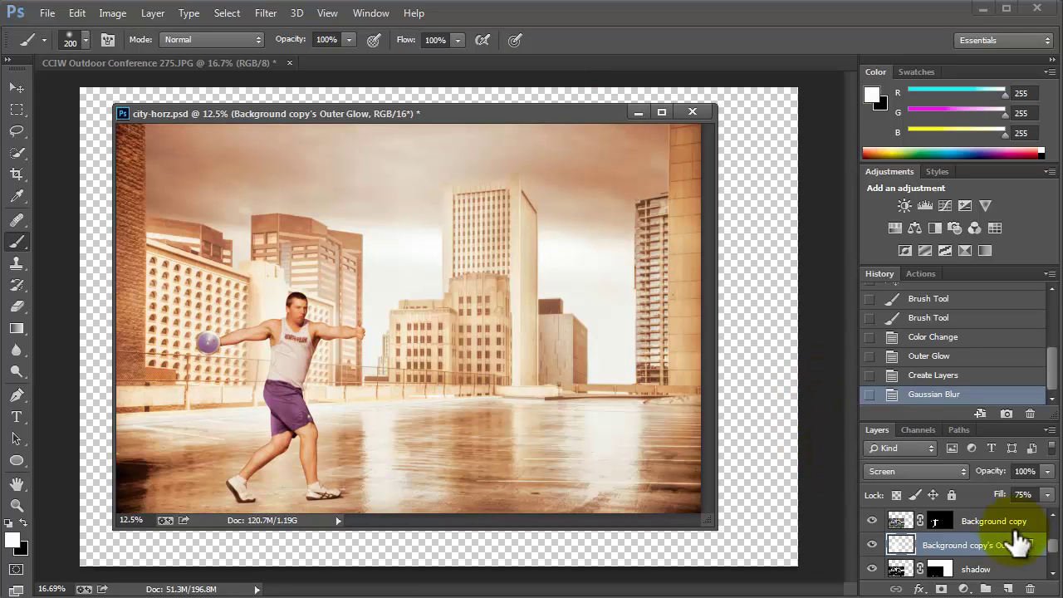
- Duplicate the blurred glow layer and lower the copy's opacity to 27%
key("ctrl+j")
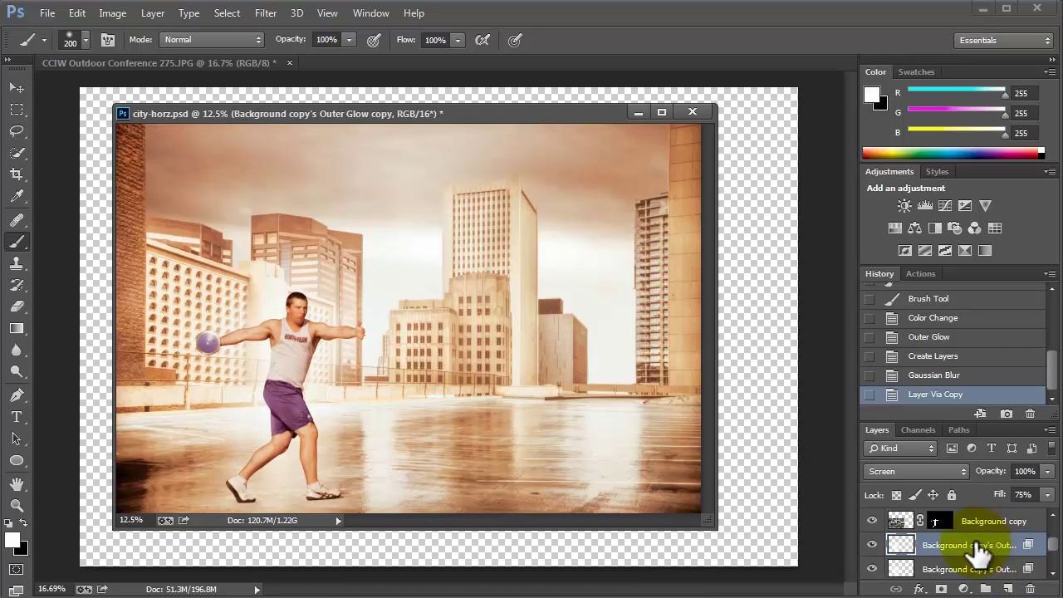
left_click(872, 545)
left_click(872, 545)
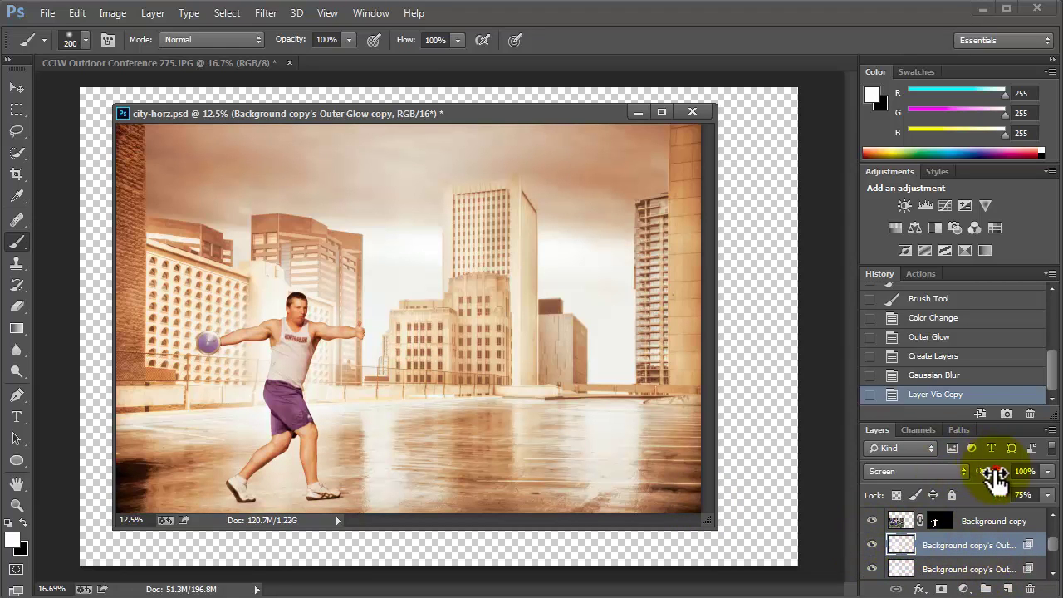
left_click_drag(996, 477, 853, 484)
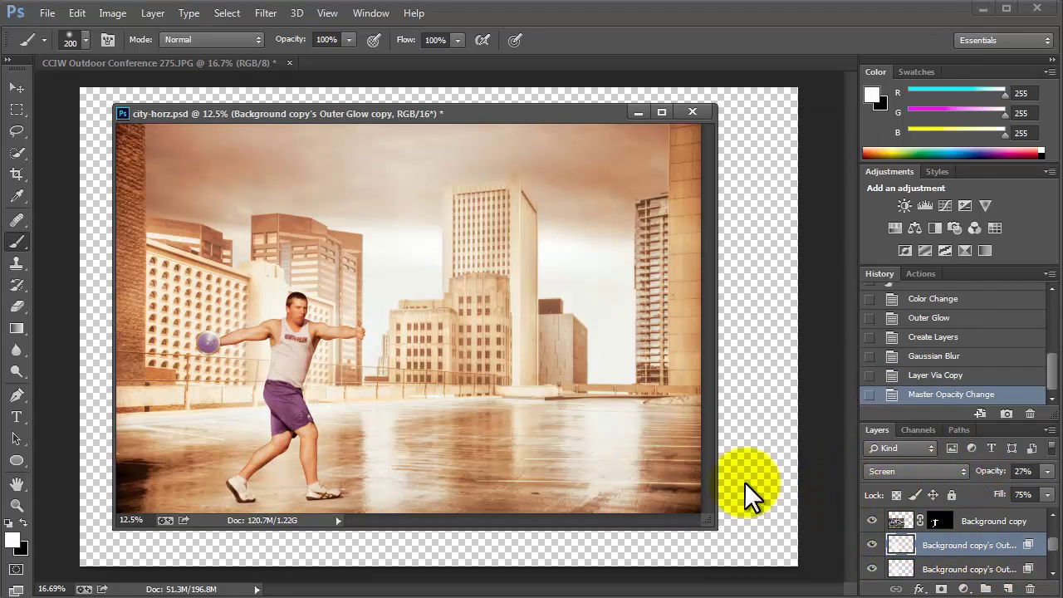
scroll(943, 570, "up", 3)
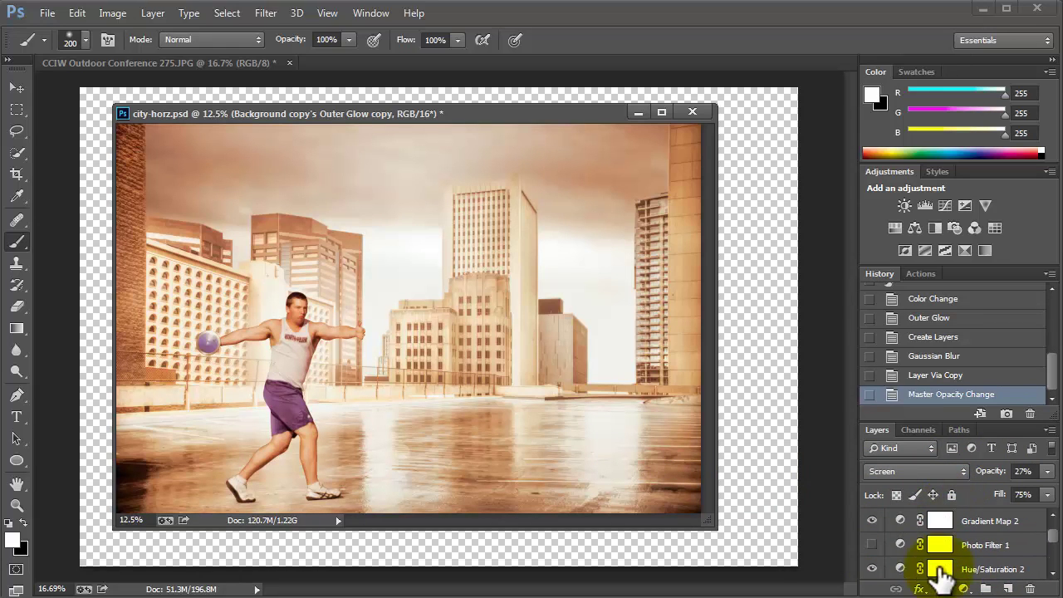
- Hide Gradient Map 2 to drop the sepia tint
left_click(872, 521)
left_click(871, 521)
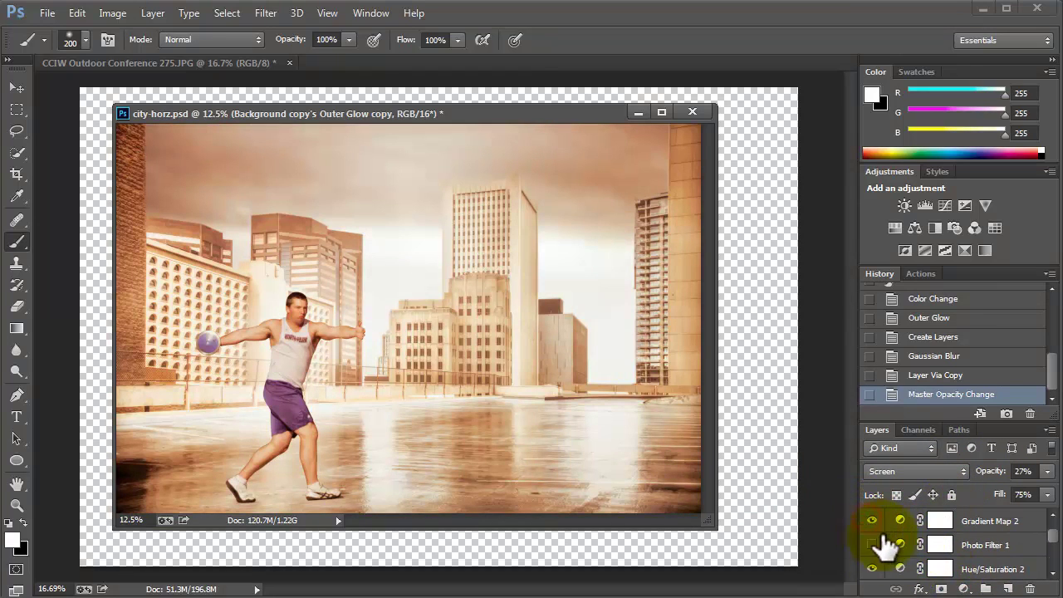
left_click(940, 521)
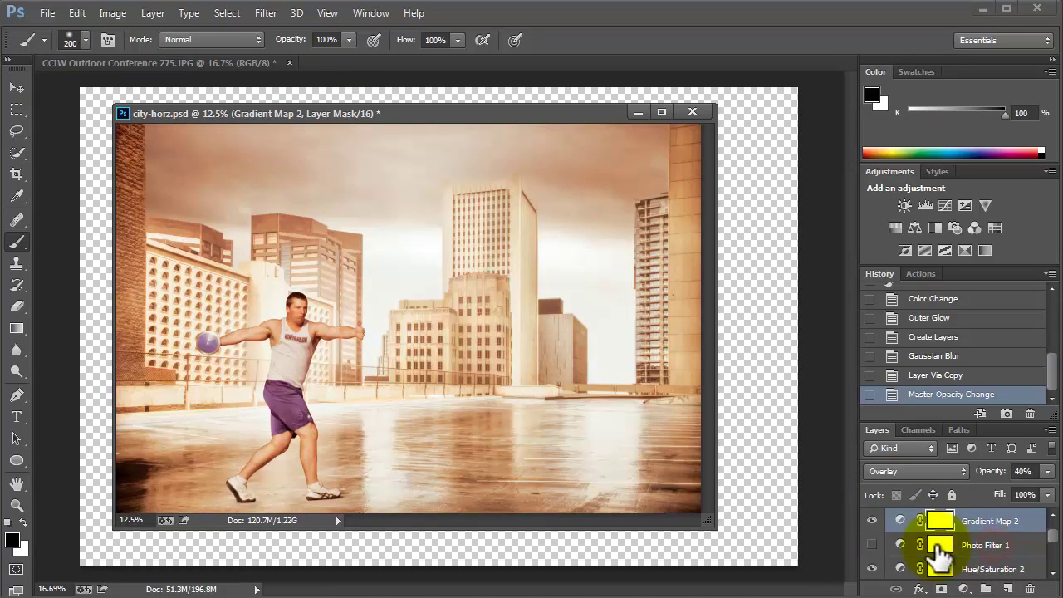
mouse_move(870, 522)
left_mouse_down()
mouse_move(871, 572)
mouse_move(872, 520)
left_mouse_up()
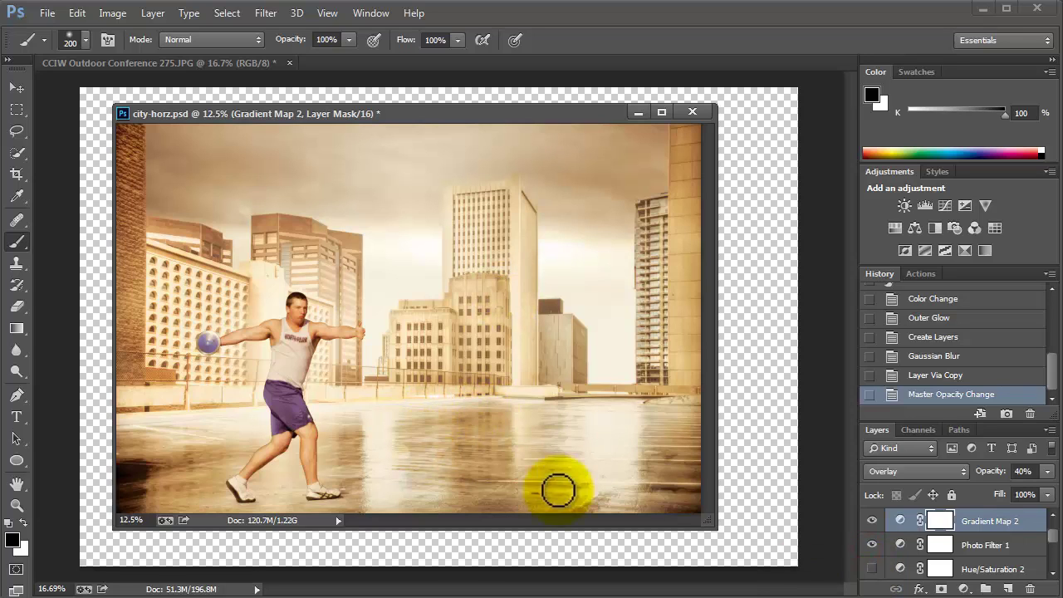
scroll(872, 546, "up", 1)
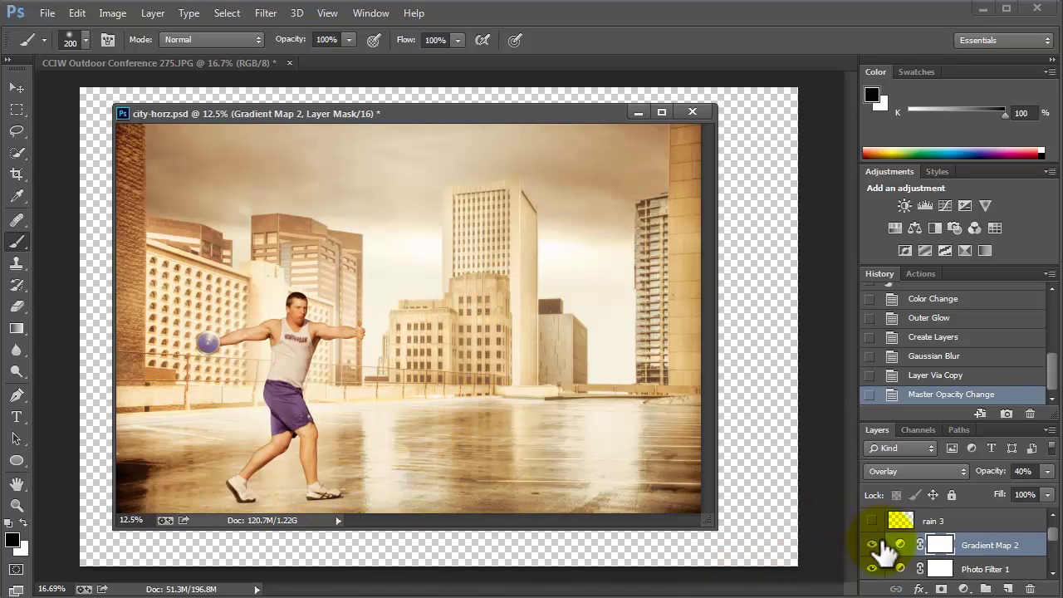
scroll(881, 553, "down", 1)
left_click(871, 521)
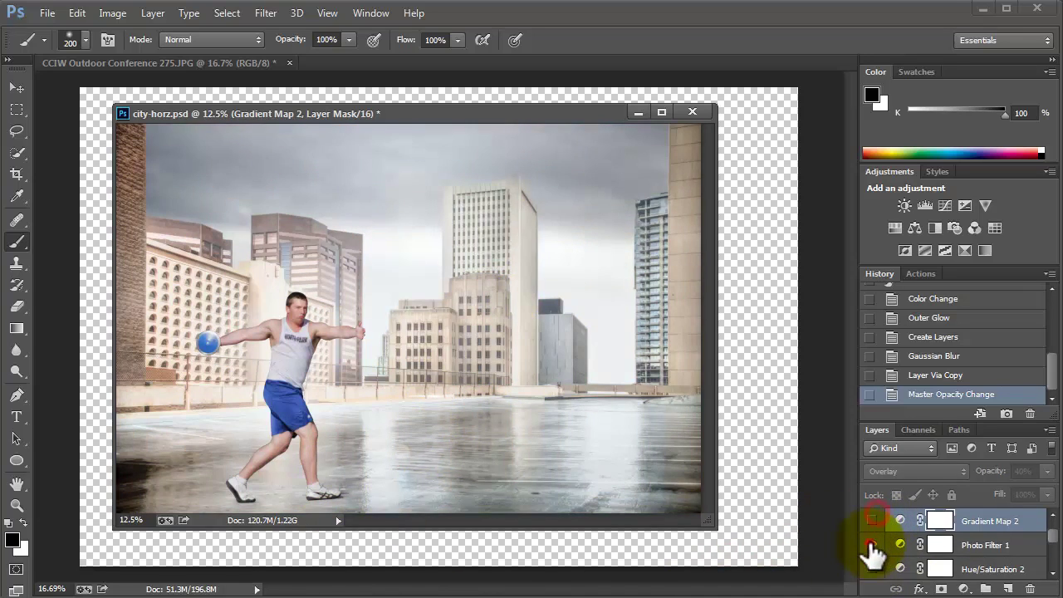
- Show Photo Filter 1 and change its filter to Cooling Filter (LBB)
left_click(955, 549)
left_click(903, 476)
double_click(897, 547)
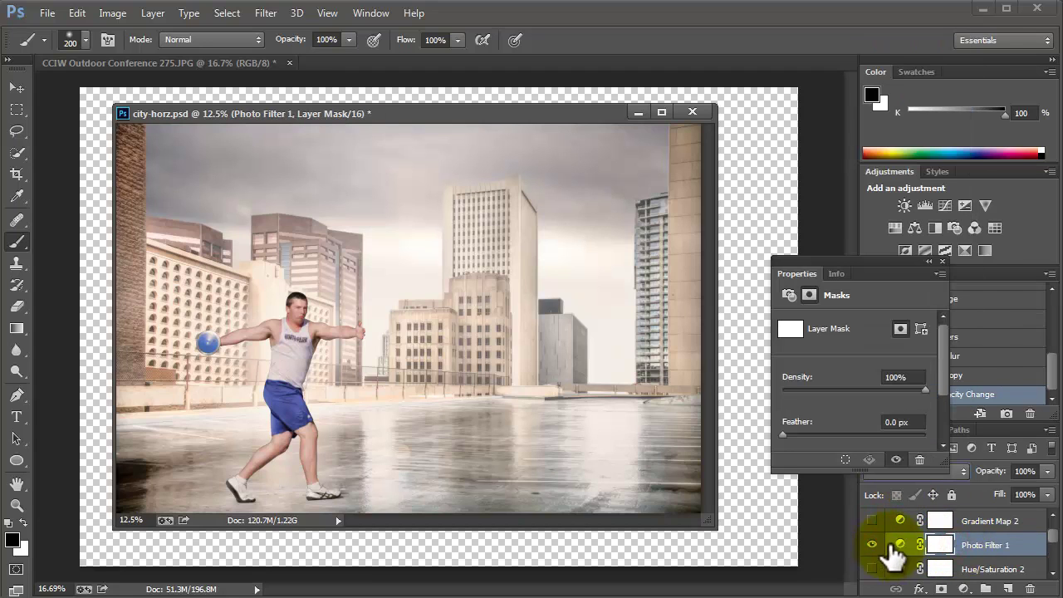
left_click(864, 323)
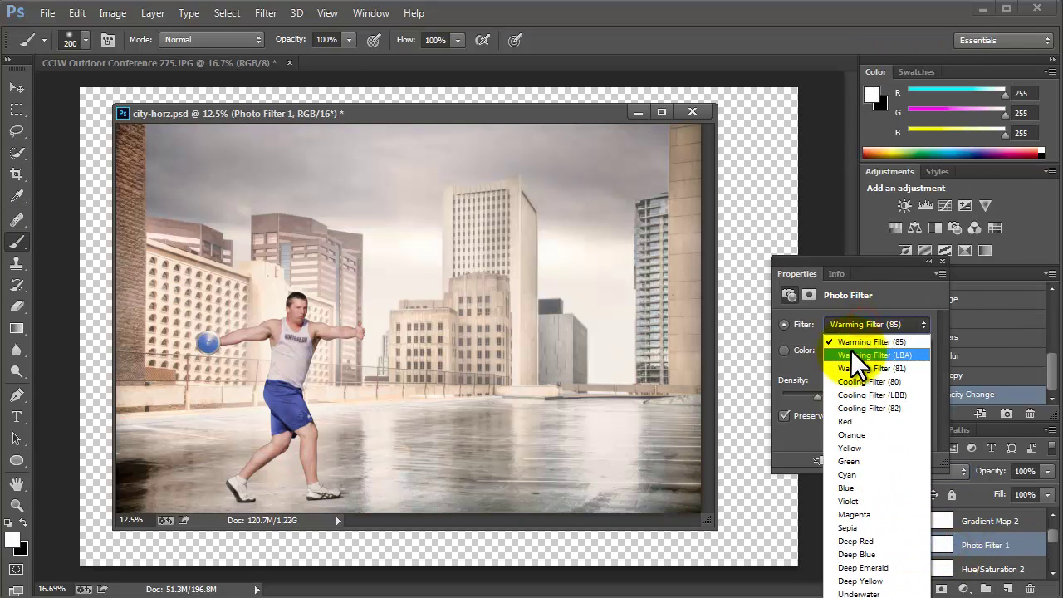
left_click(851, 351)
key("Down")
key("Down")
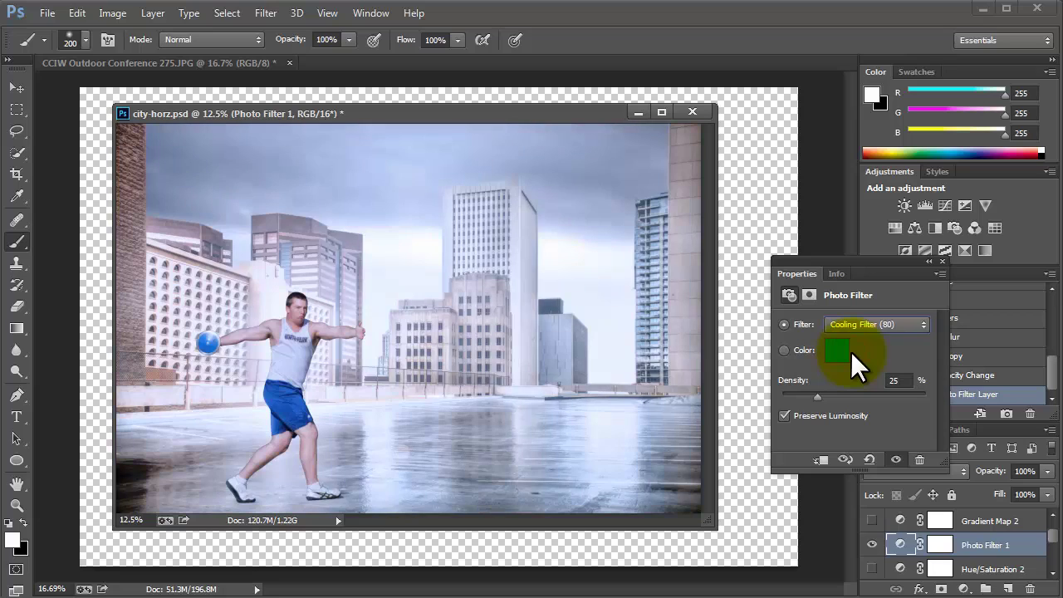
key("Down")
key("Return")
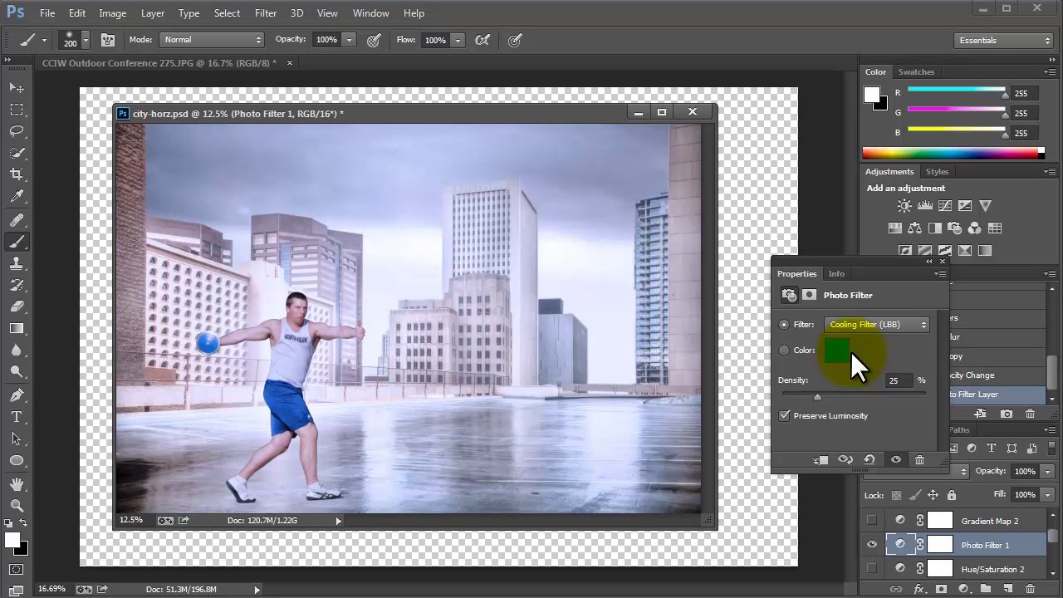
left_click(935, 260)
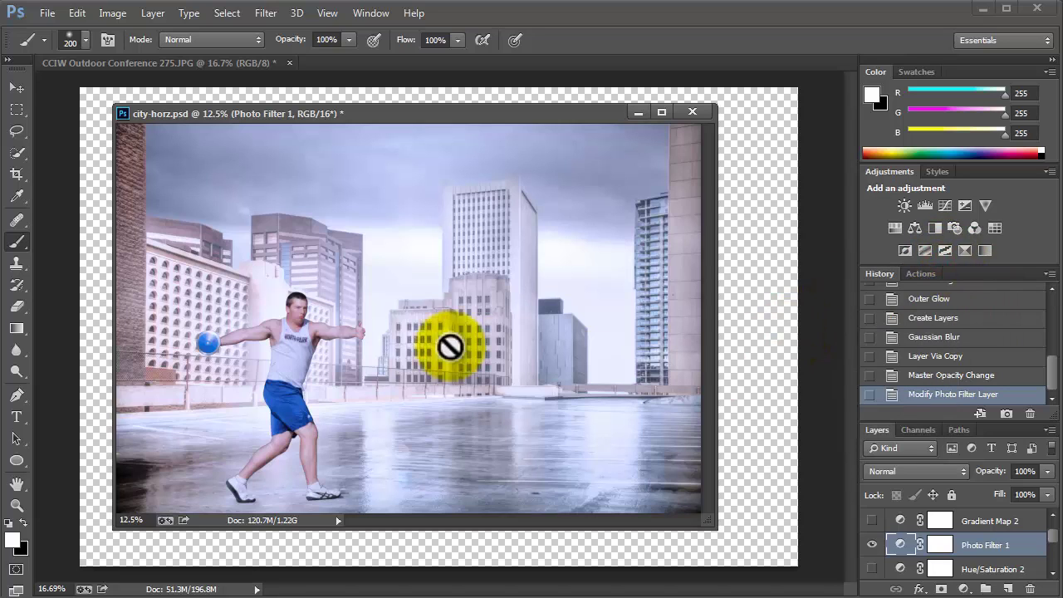
- Stamp all visible layers into a new merged Layer 14
left_click(980, 546)
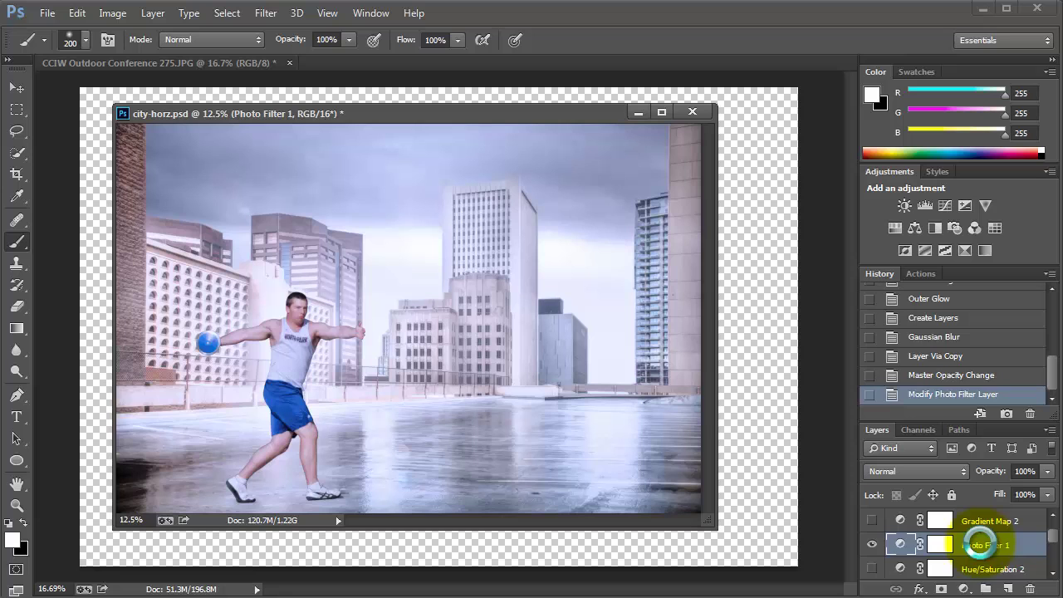
key("ctrl+shift+alt+e")
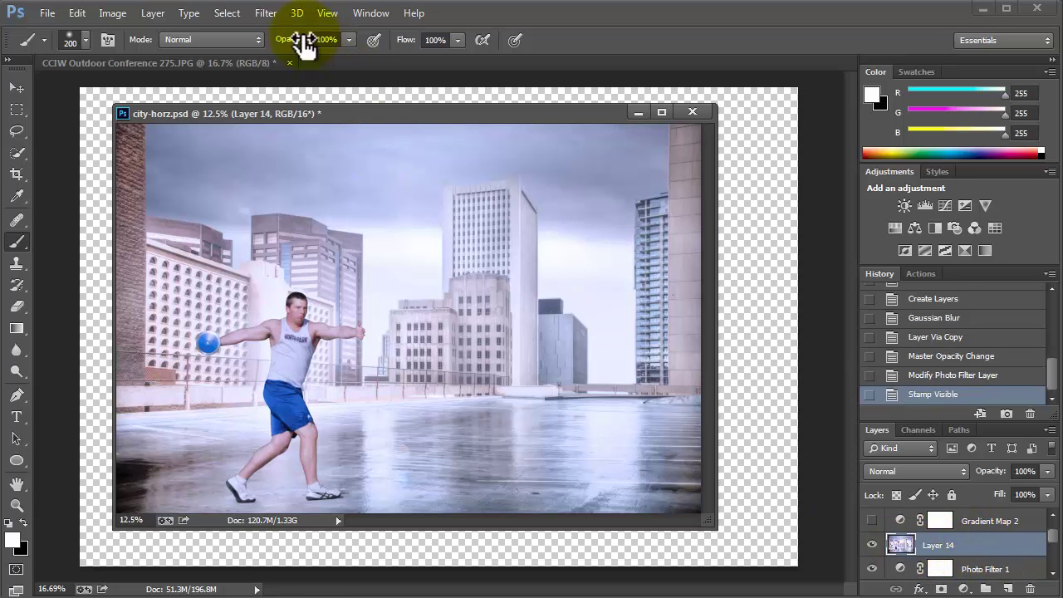
left_click(266, 13)
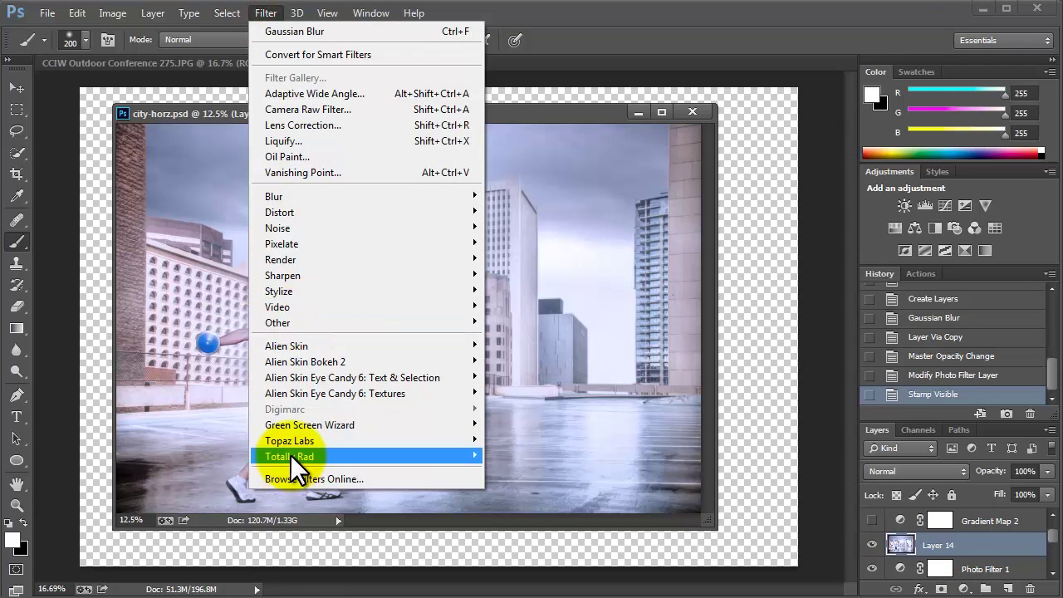
- Launch RadLab on the merged layer and browse through the stylet looks
mouse_move(290, 454)
left_click(221, 449)
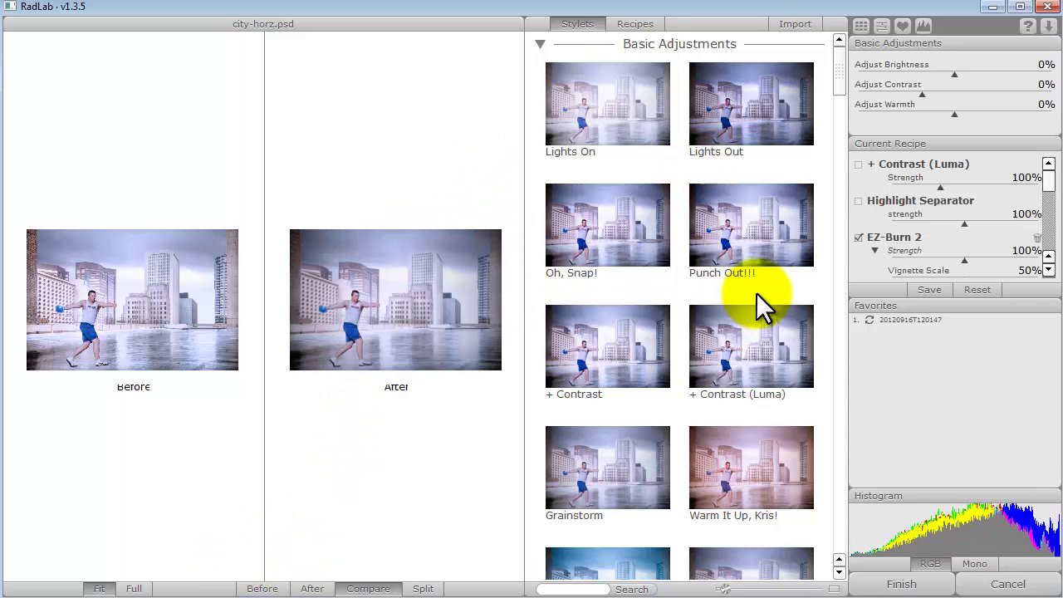
scroll(732, 299, "down", 2)
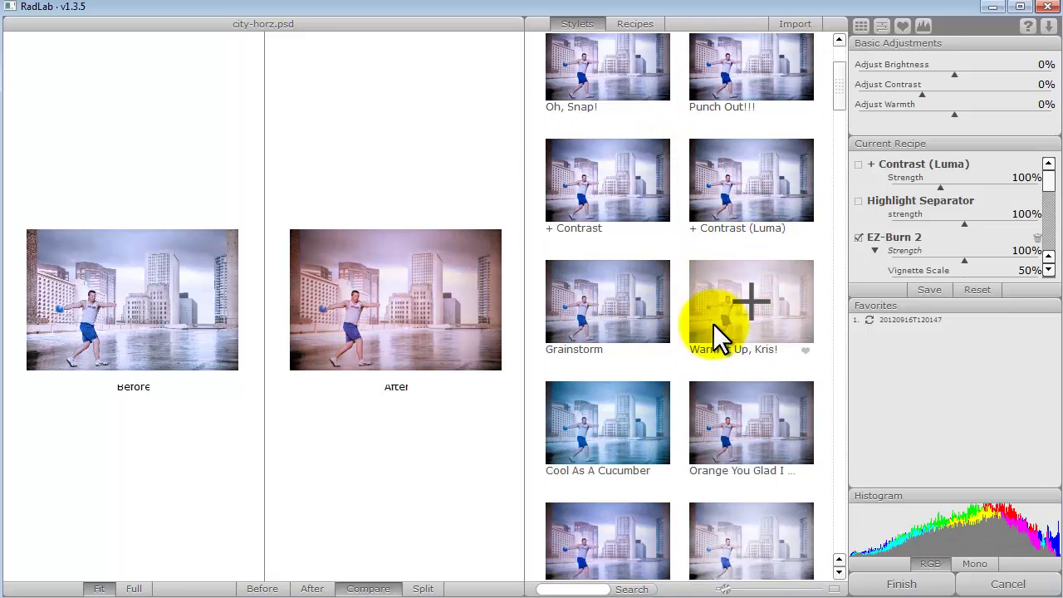
scroll(713, 323, "up", 2)
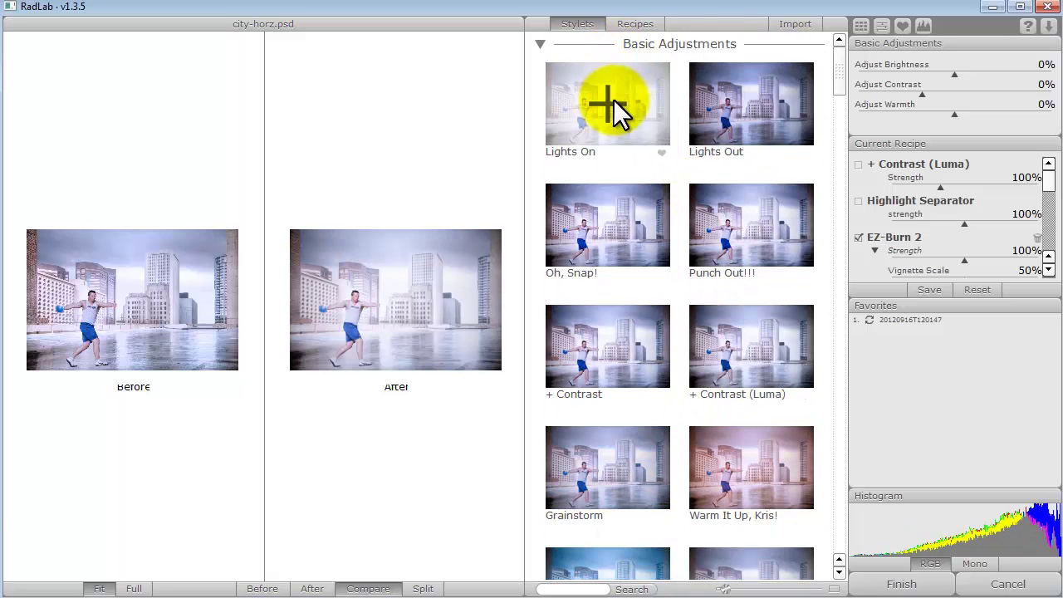
scroll(755, 493, "down", 3)
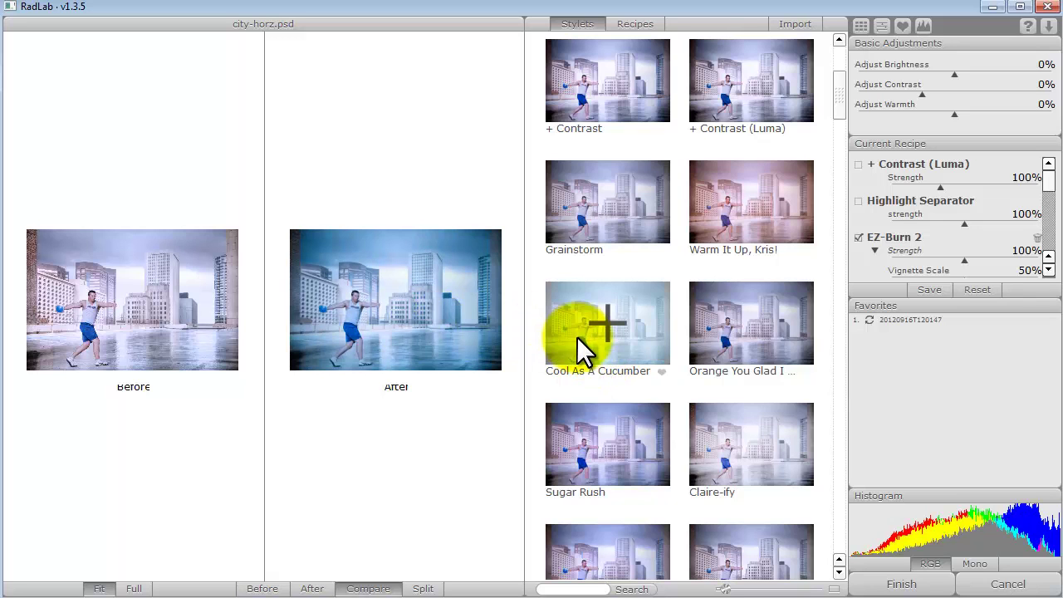
scroll(735, 395, "down", 3)
scroll(734, 394, "down", 2)
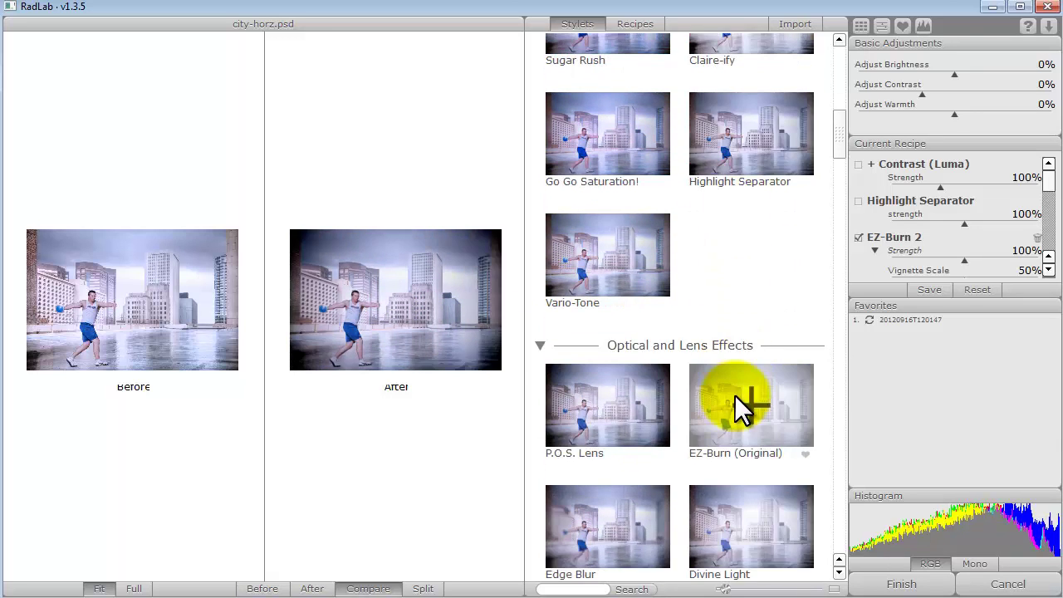
scroll(734, 395, "down", 11)
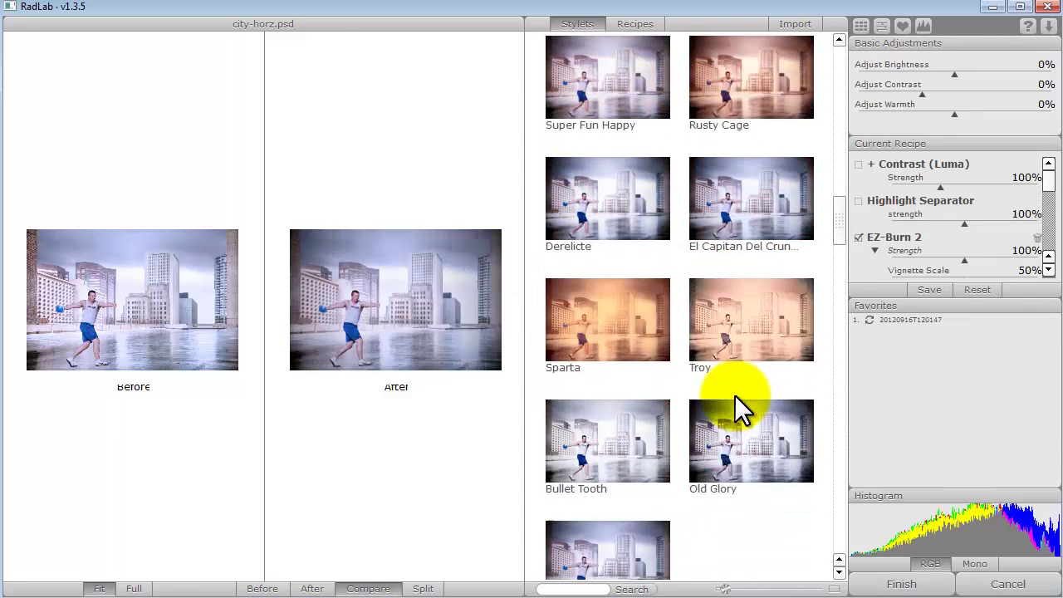
scroll(734, 395, "down", 8)
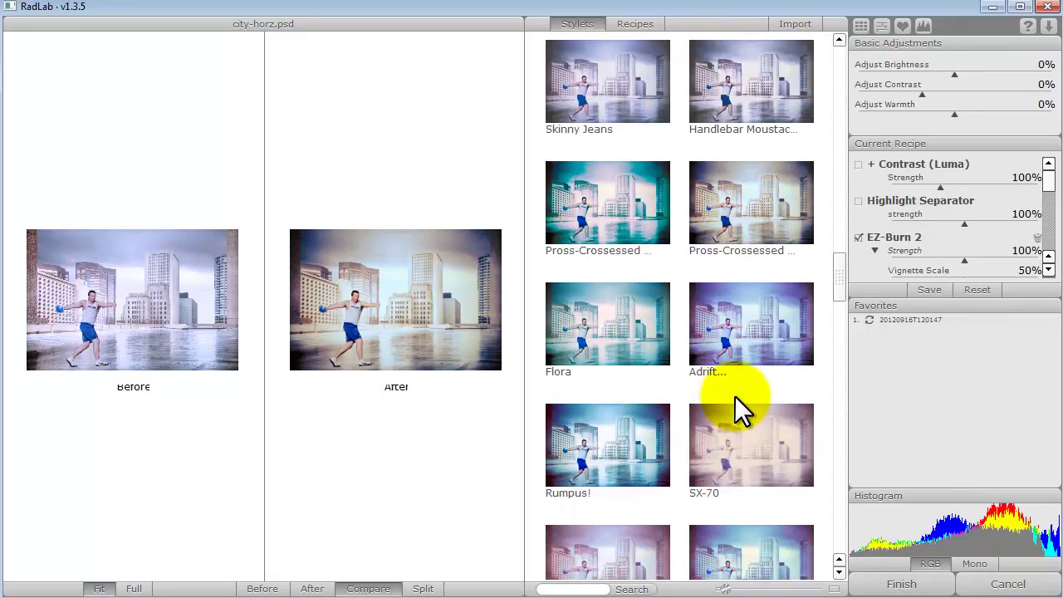
scroll(734, 396, "down", 14)
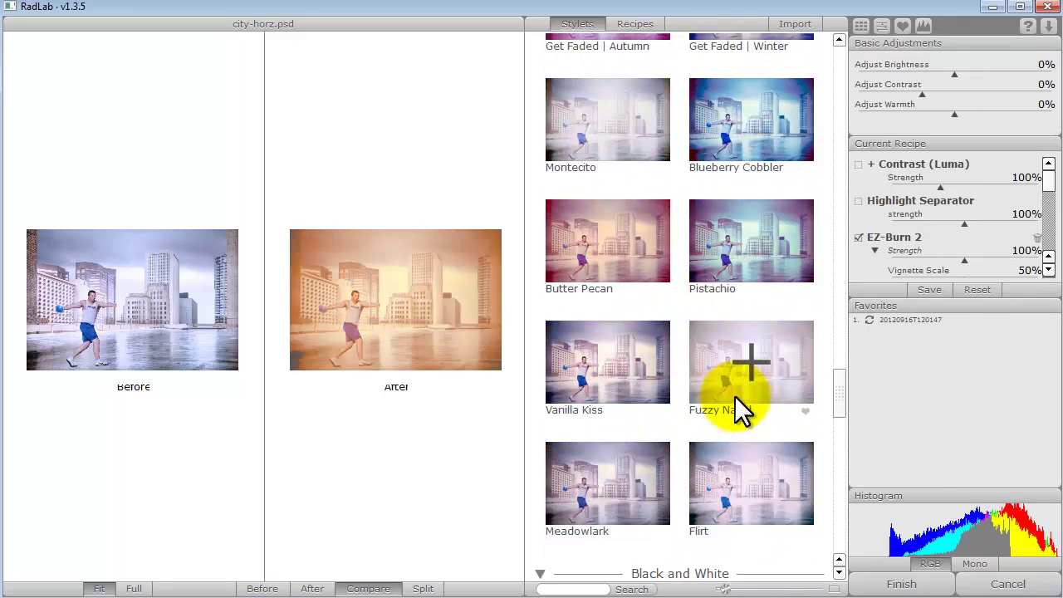
scroll(734, 395, "down", 13)
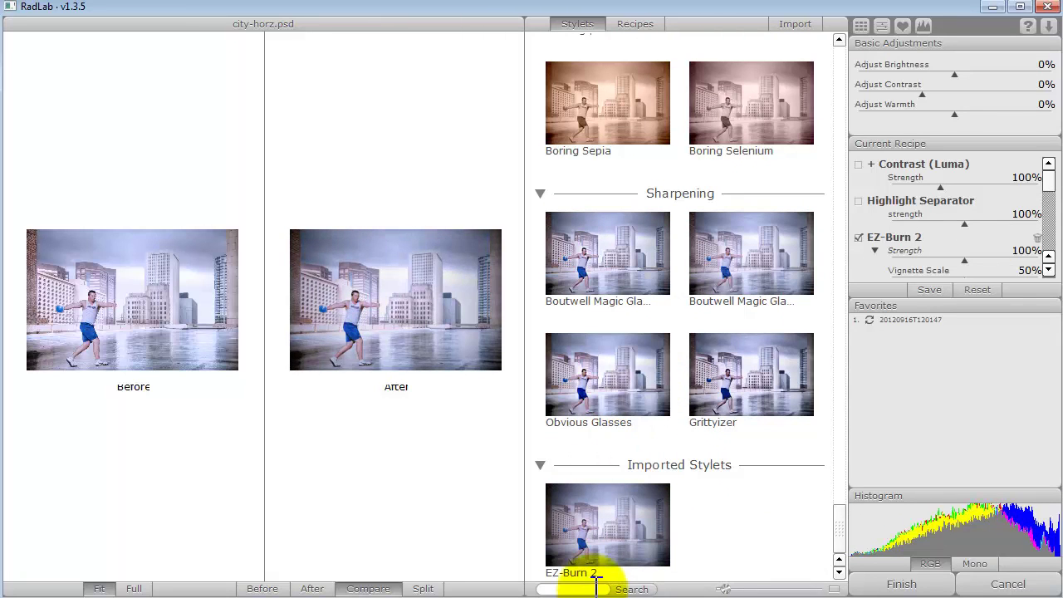
- Add the EZ-Burn 2 stylet to the recipe and apply the grade
left_click(599, 536)
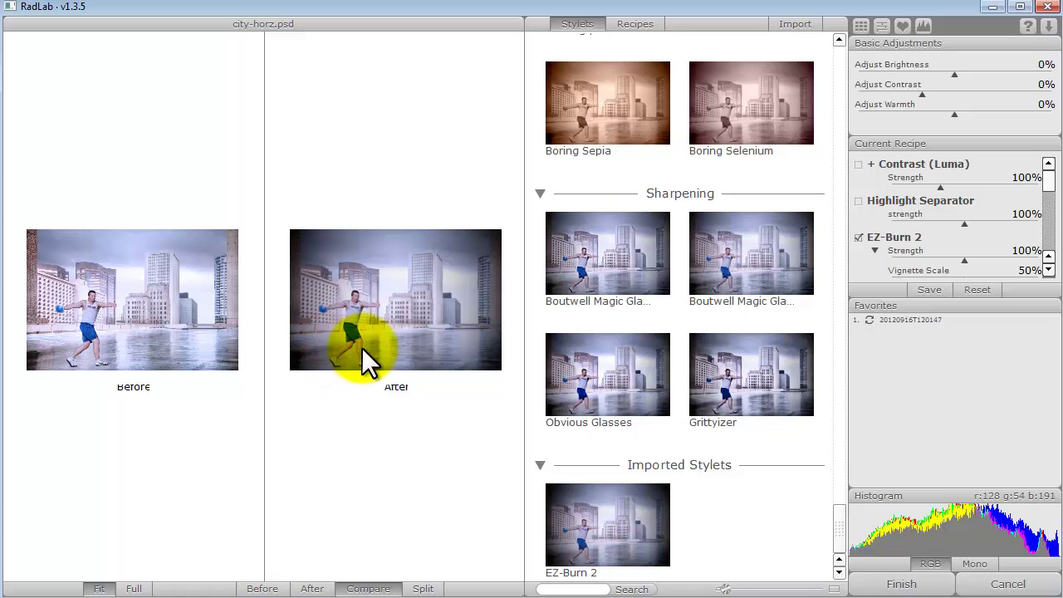
scroll(746, 395, "up", 2)
scroll(746, 395, "up", 12)
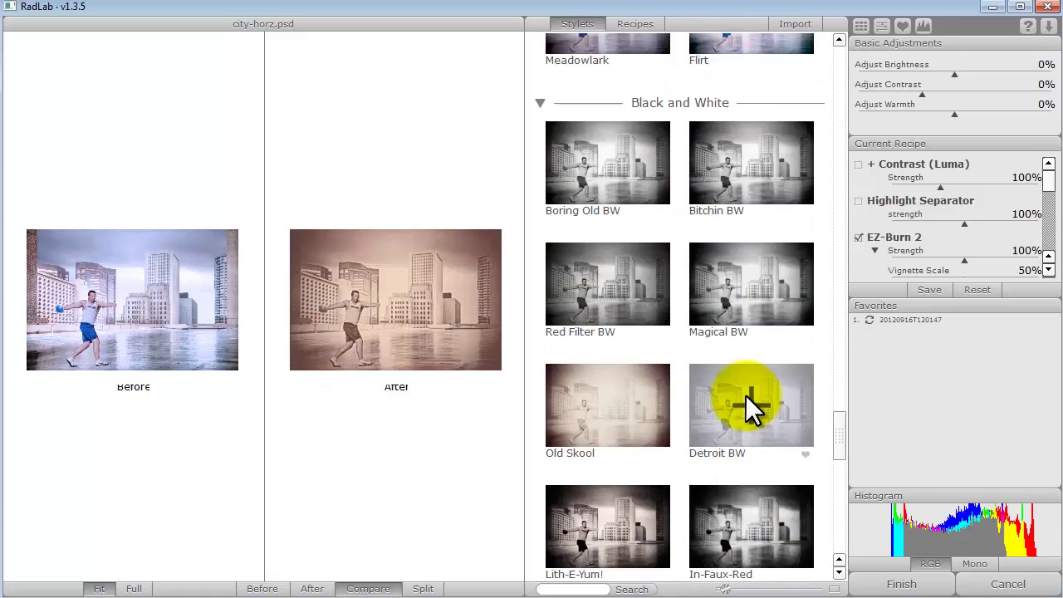
scroll(708, 196, "up", 7)
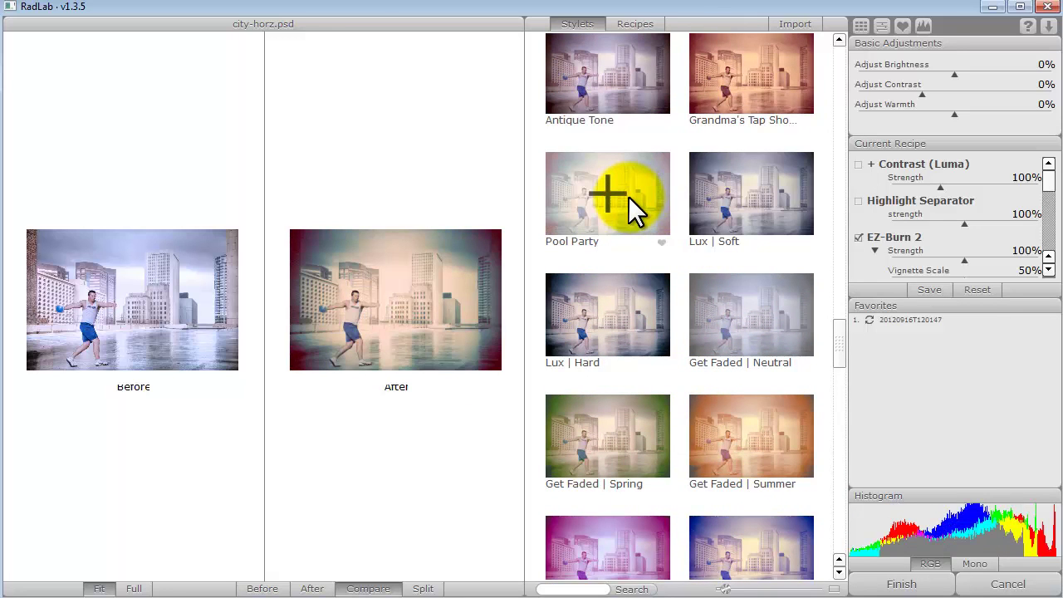
scroll(667, 108, "up", 10)
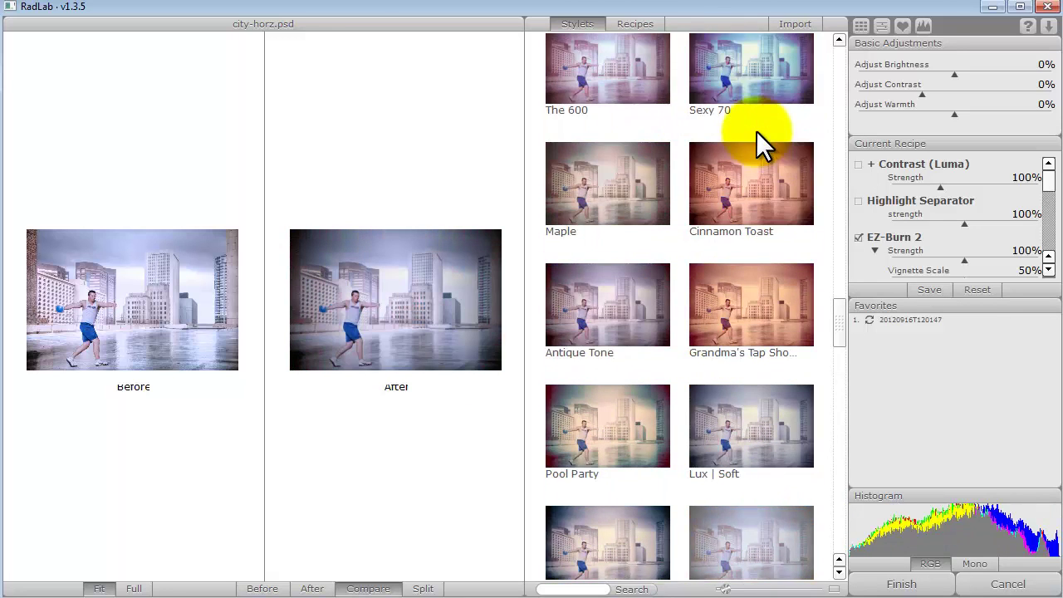
left_click(900, 584)
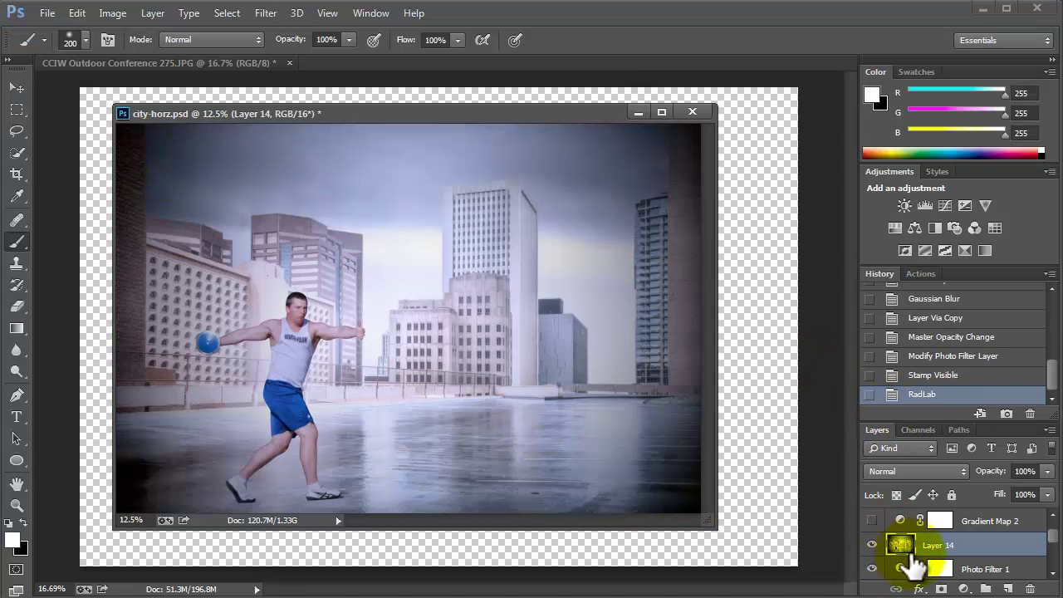
- Undo the RadLab grade and turn Gradient Map 2's warm toning back on
key("ctrl+z")
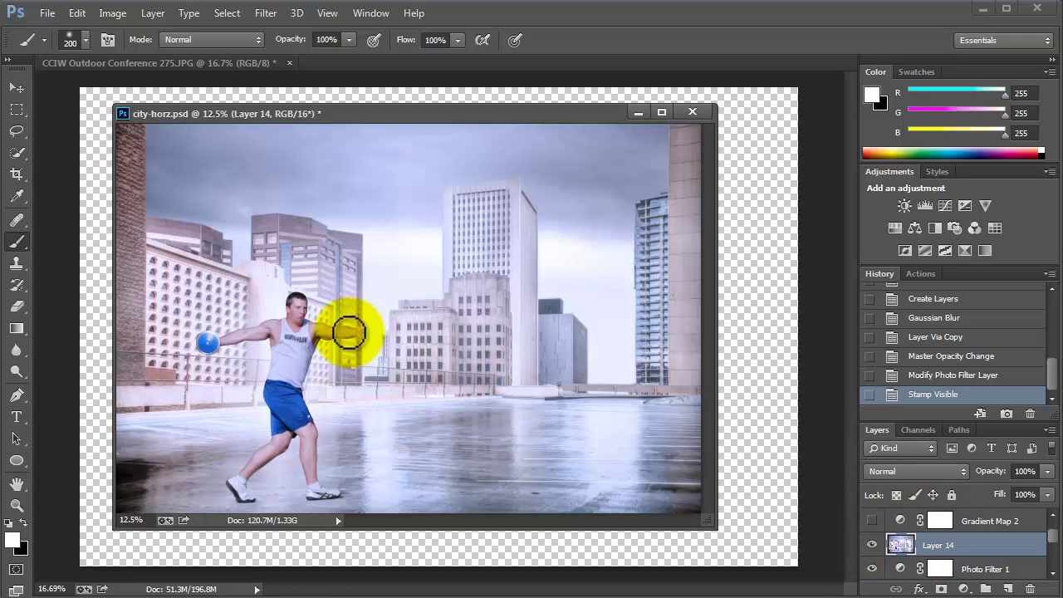
scroll(910, 507, "up", 1)
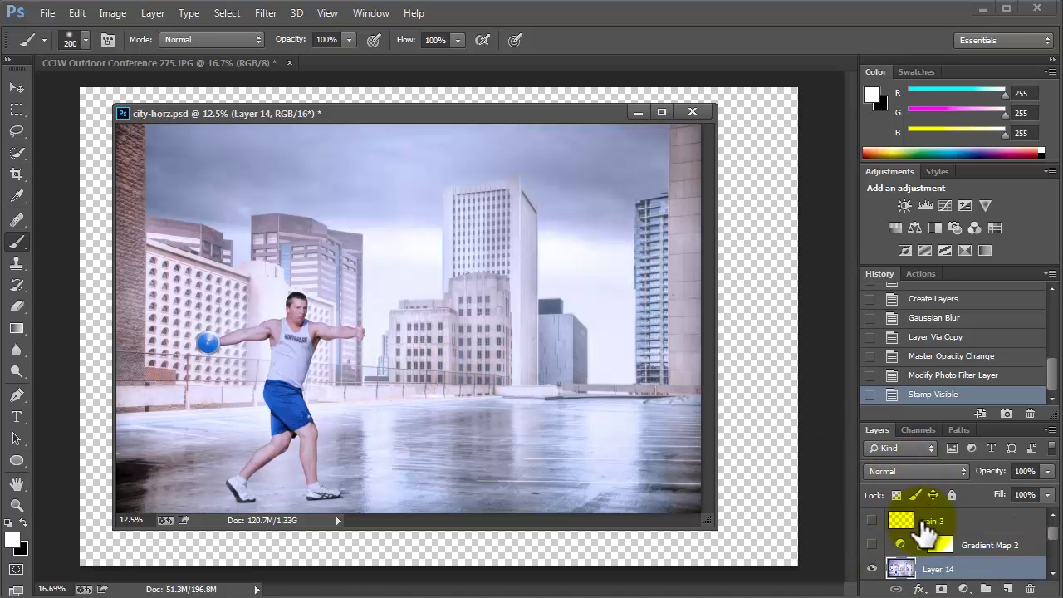
left_click(871, 545)
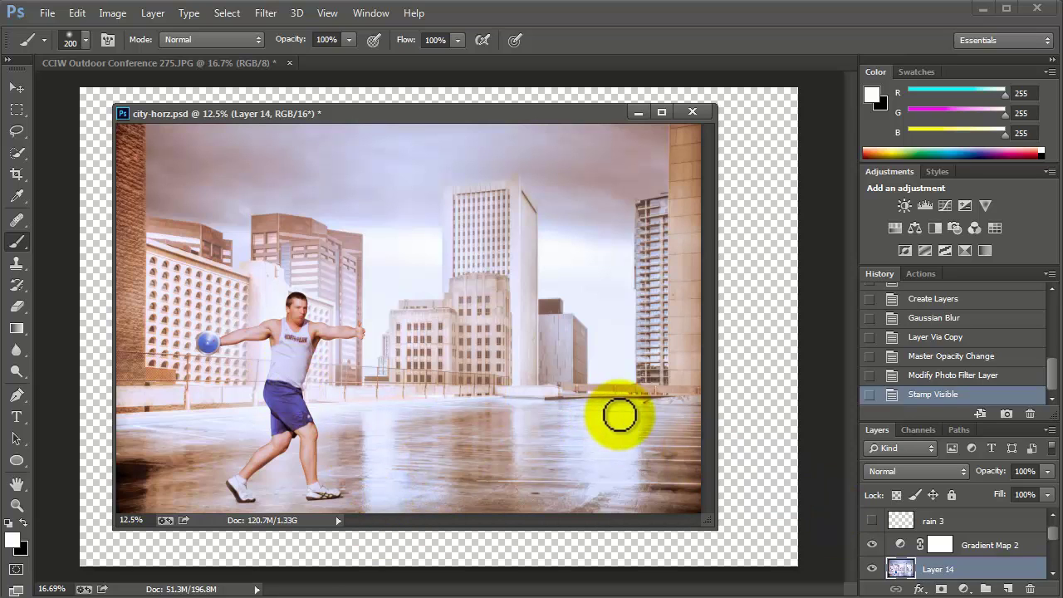
left_click(16, 505)
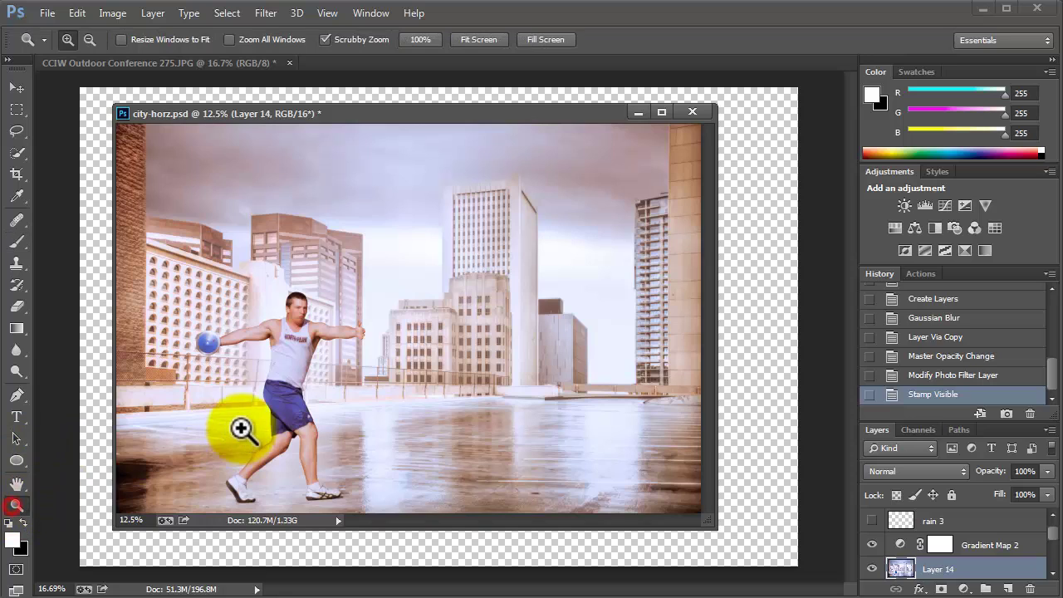
left_click(241, 429)
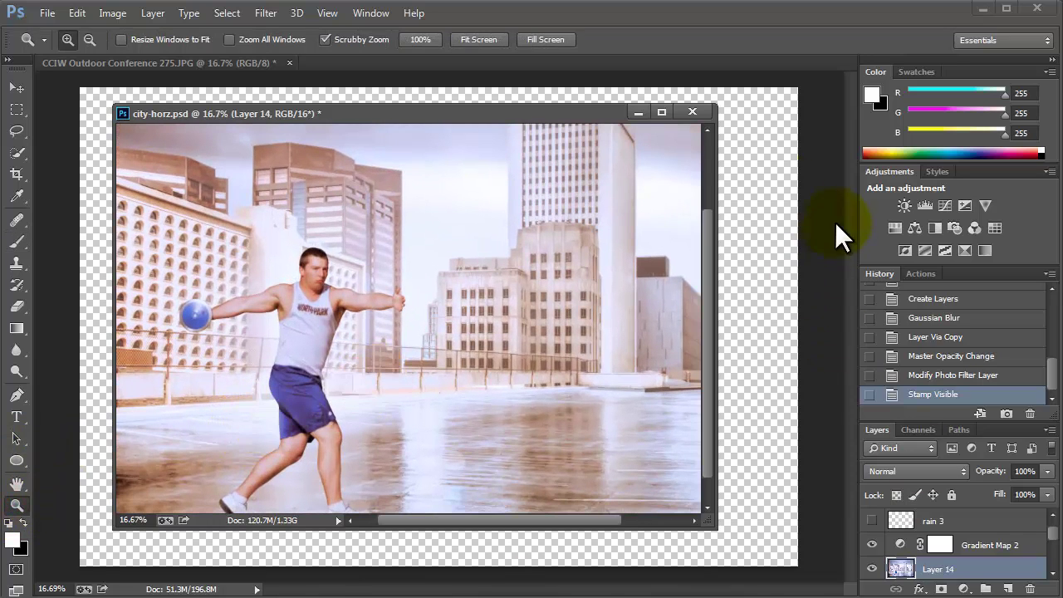
left_click_drag(586, 126, 578, 67)
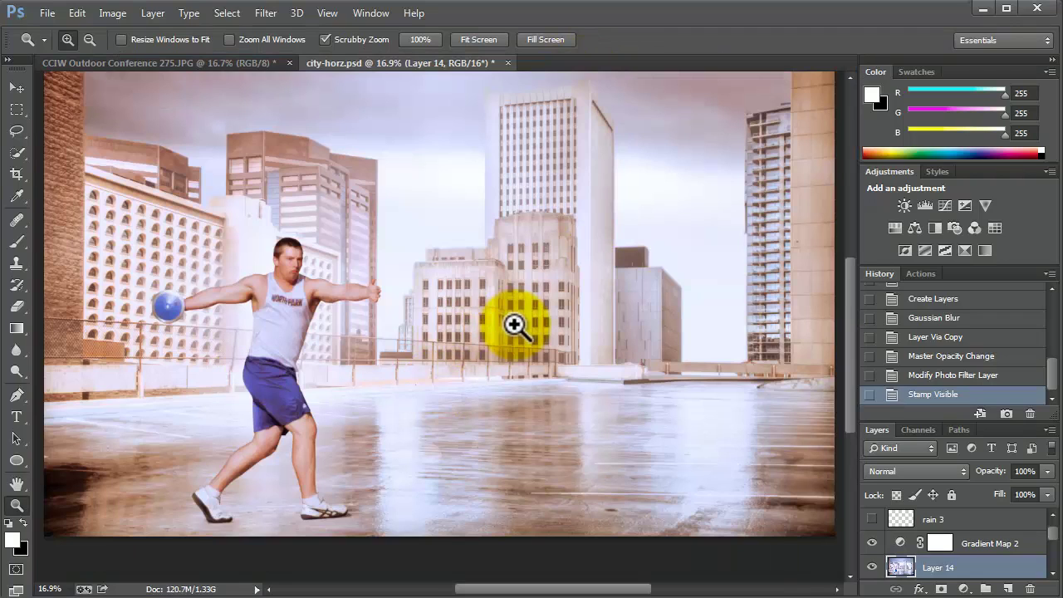
- Stamp the visible scene into a new Layer 15 above Gradient Map 2
left_click(979, 546)
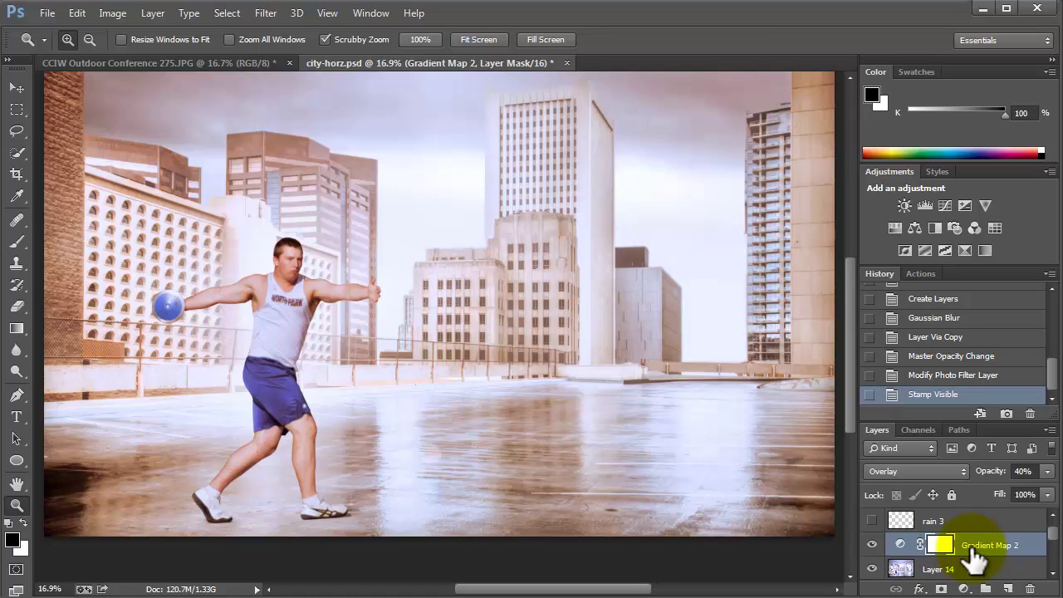
left_click(972, 546)
key("ctrl+shift+alt+e")
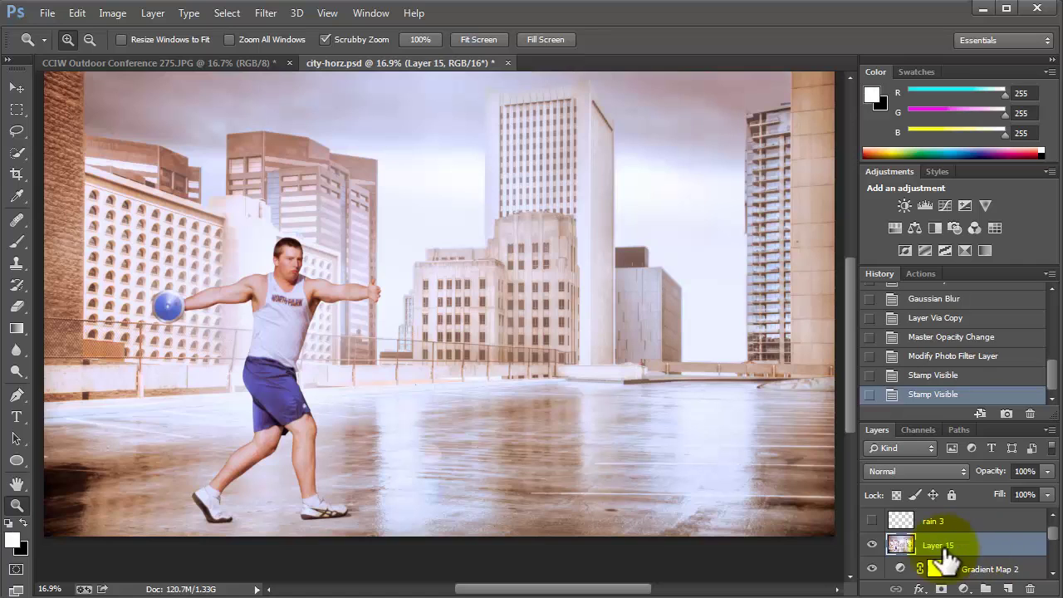
left_click(267, 16)
- Launch Snap Art 4 and compare Oil Paint presets, settling on Thick Paint
mouse_move(271, 343)
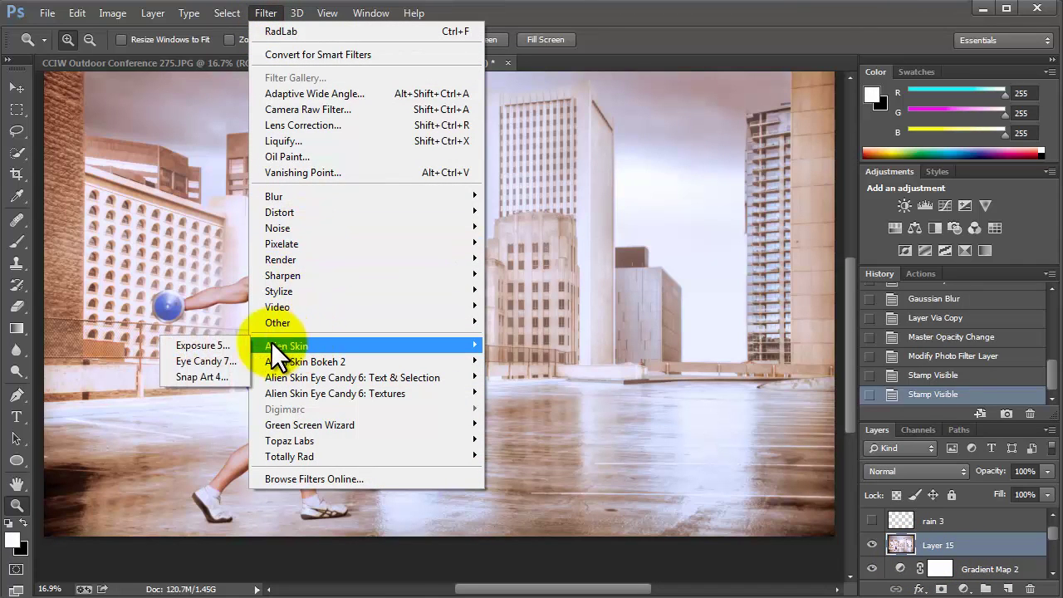
left_click(207, 377)
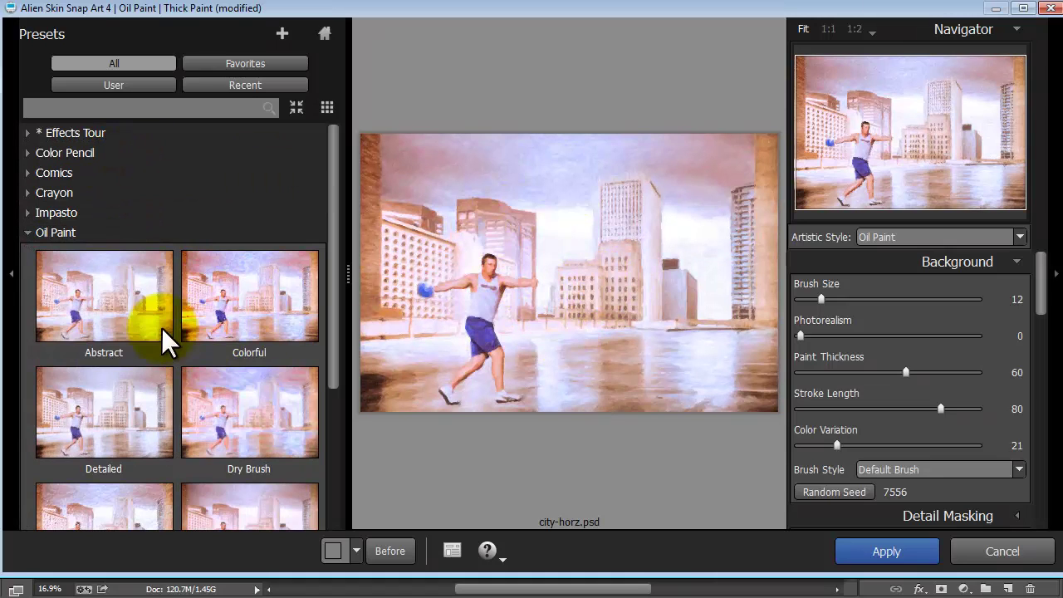
left_click(215, 308)
left_click(143, 306)
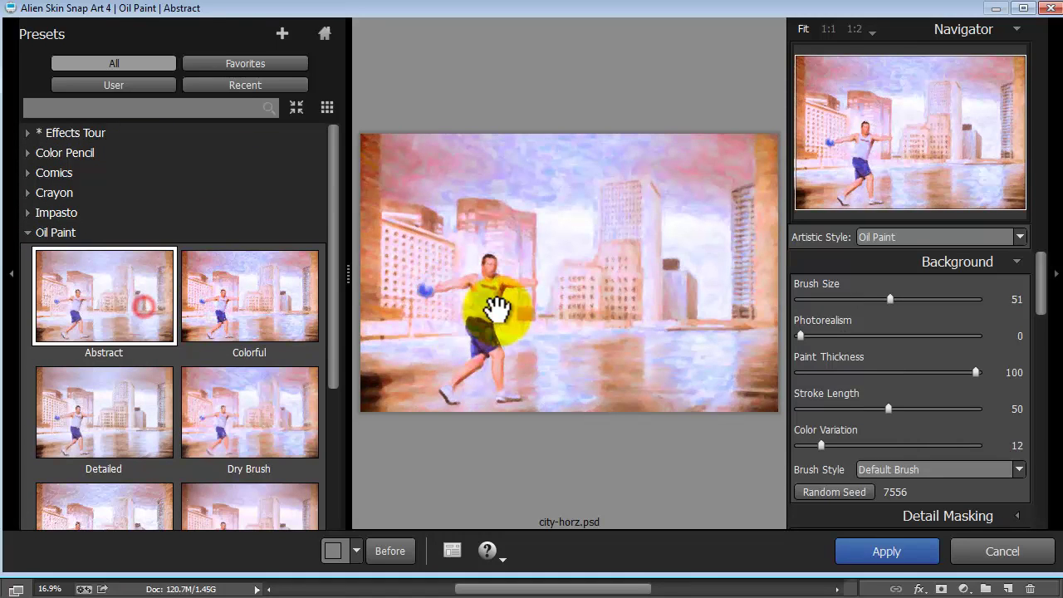
left_click(514, 305)
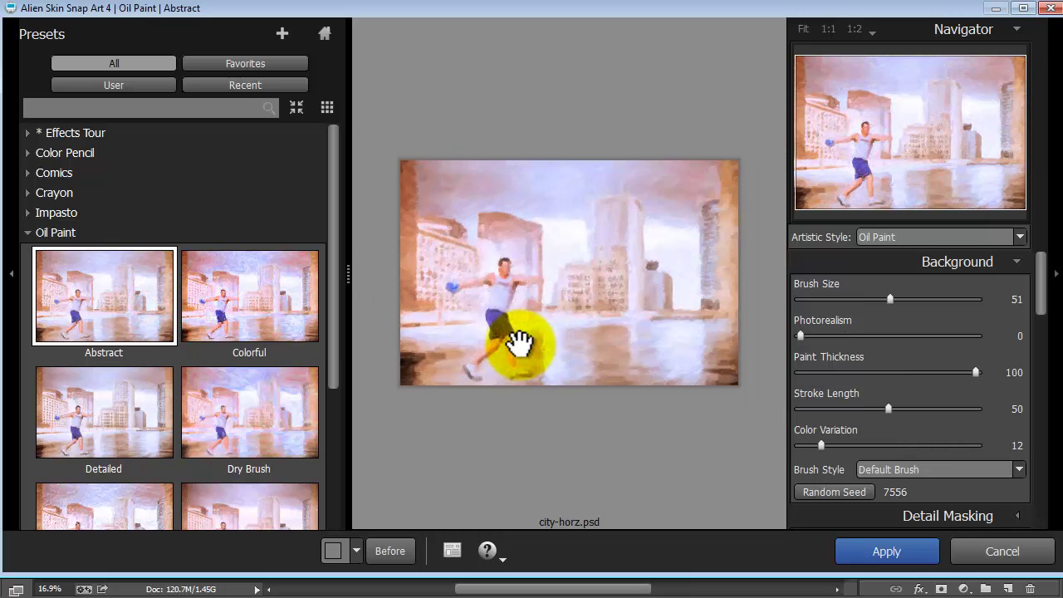
left_click(234, 426)
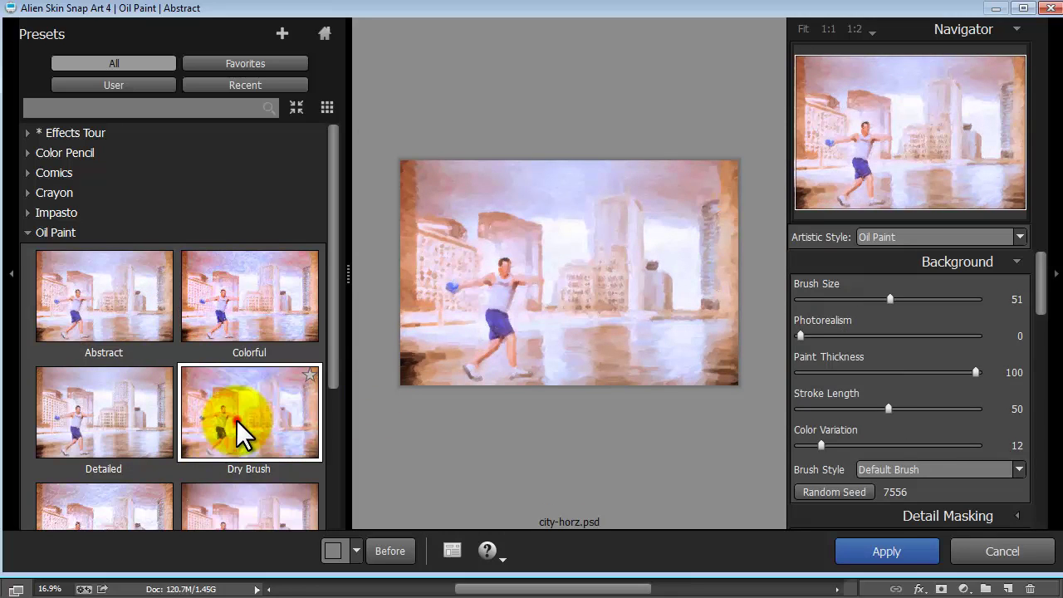
scroll(145, 457, "down", 3)
left_click(133, 441)
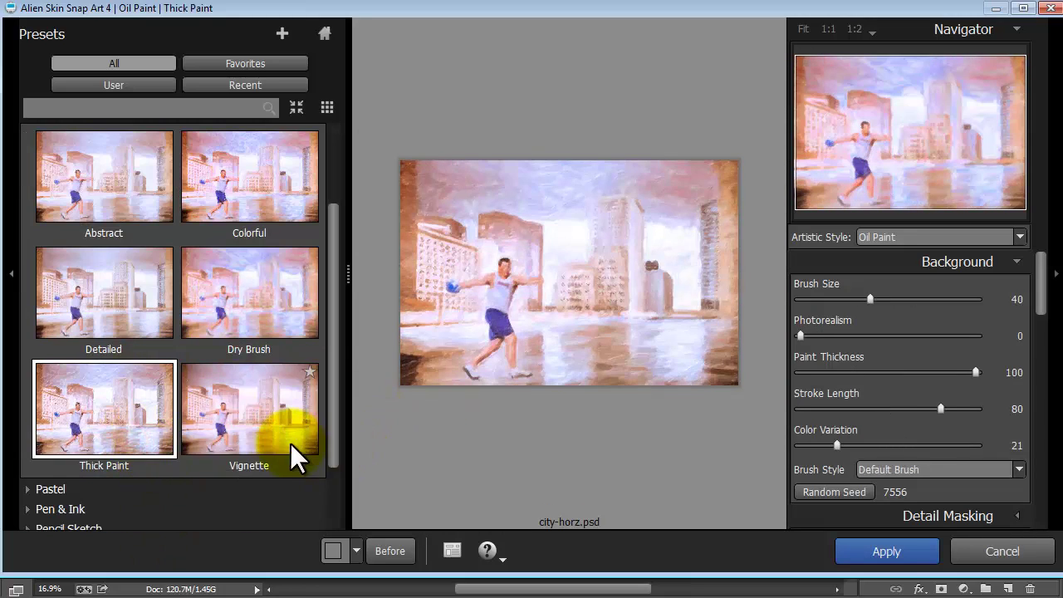
left_click(290, 407)
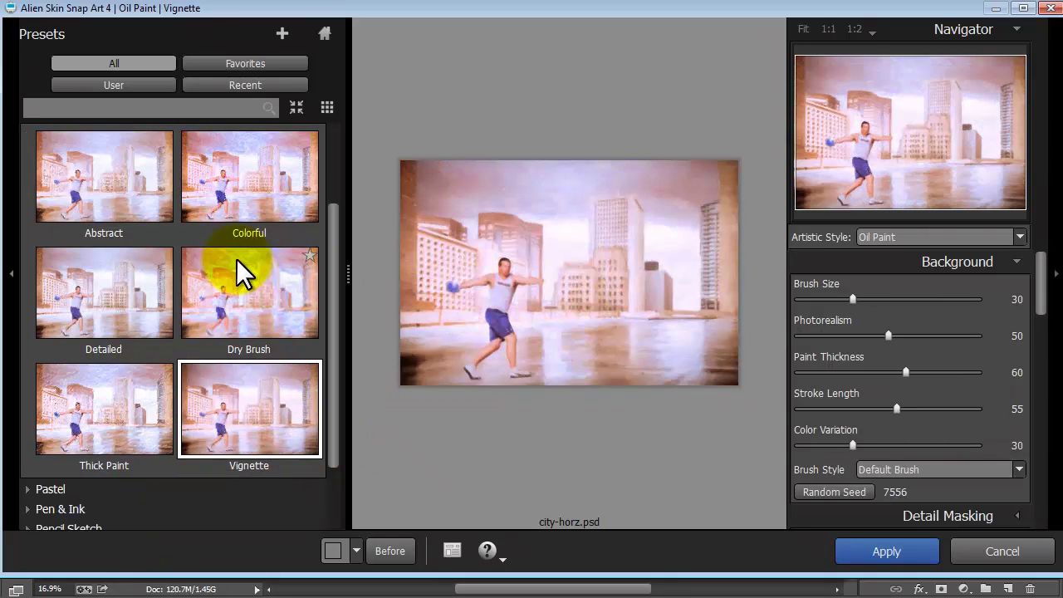
scroll(145, 333, "down", 2)
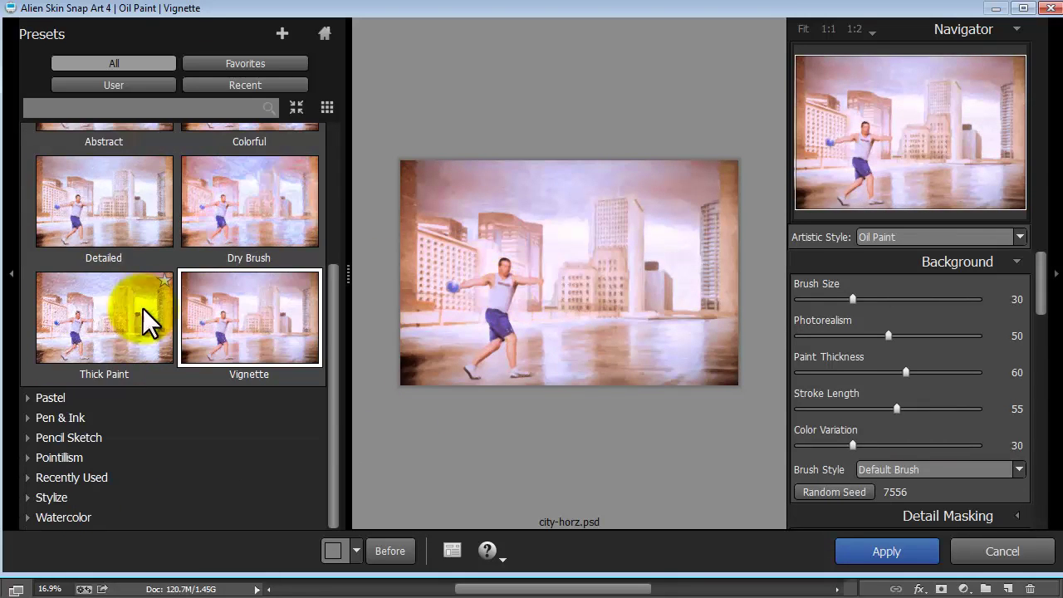
left_click(131, 320)
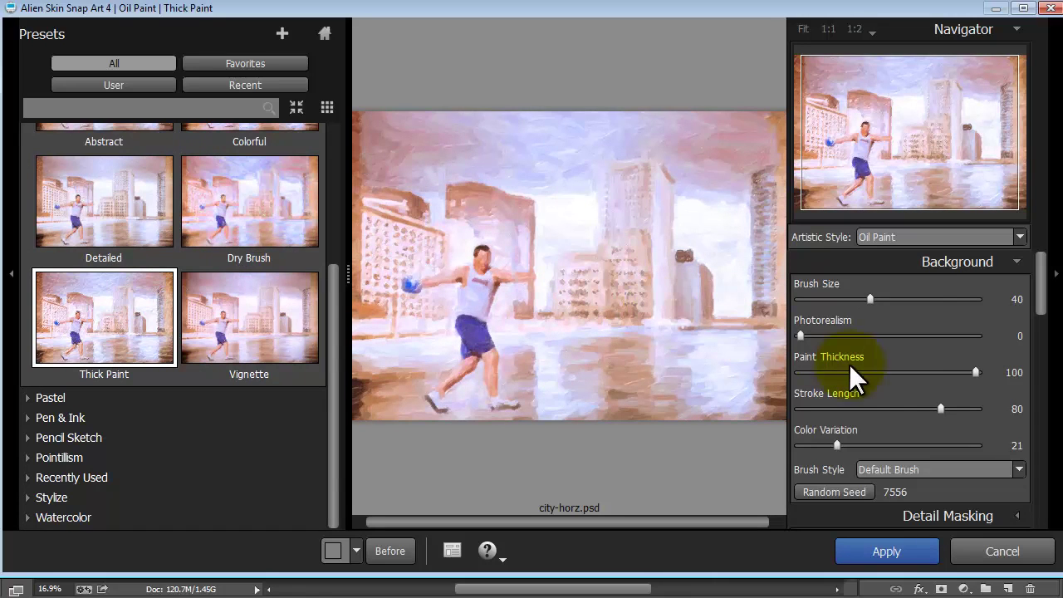
- Set Brush Size 6, Stroke Length 40 and Color Variation 49
left_click_drag(870, 305, 819, 308)
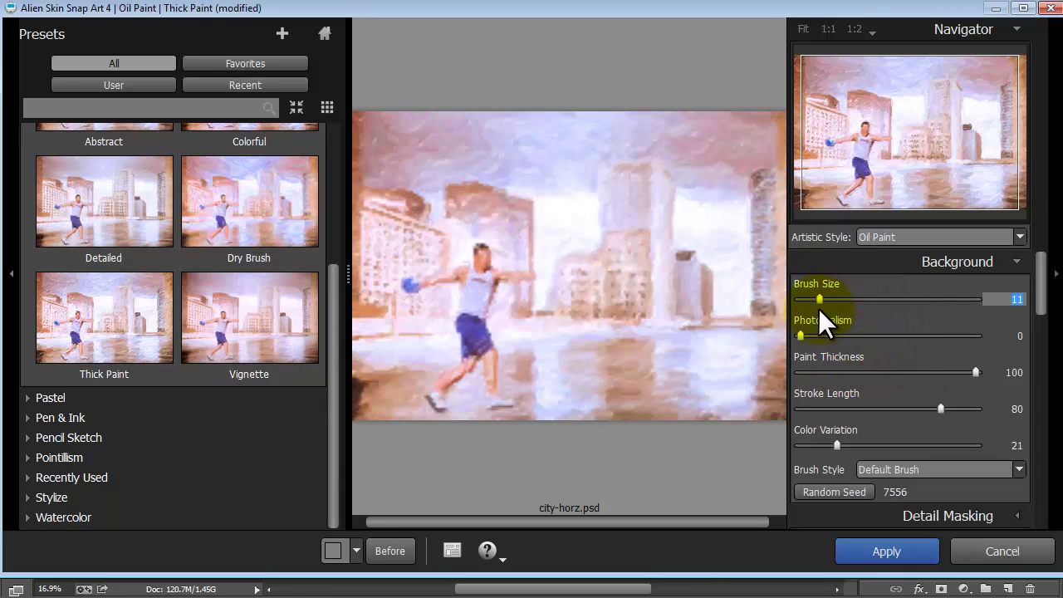
left_click(810, 301)
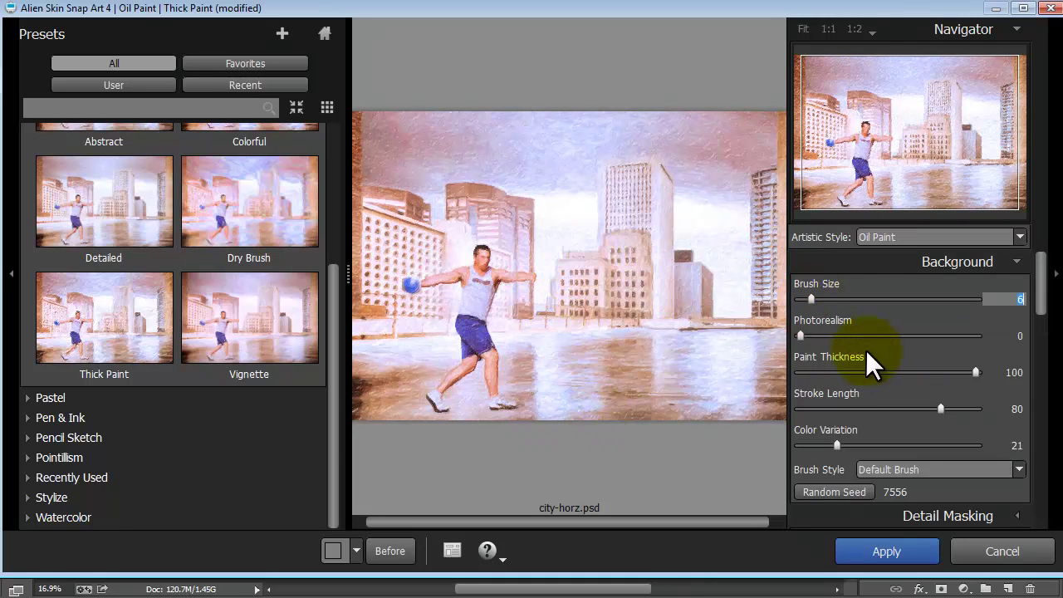
left_click_drag(944, 409, 870, 410)
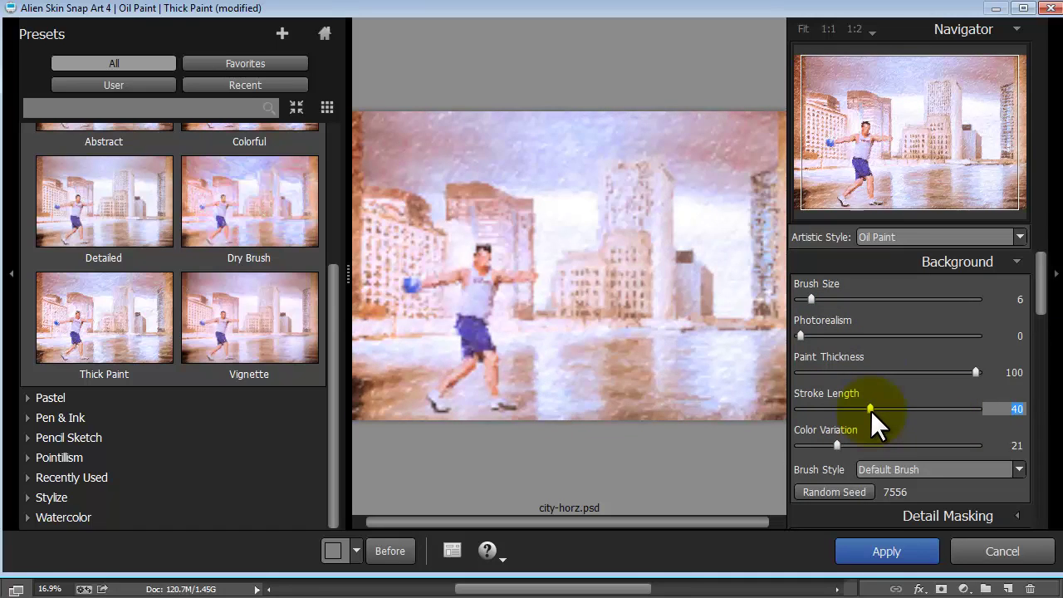
left_click_drag(836, 446, 887, 445)
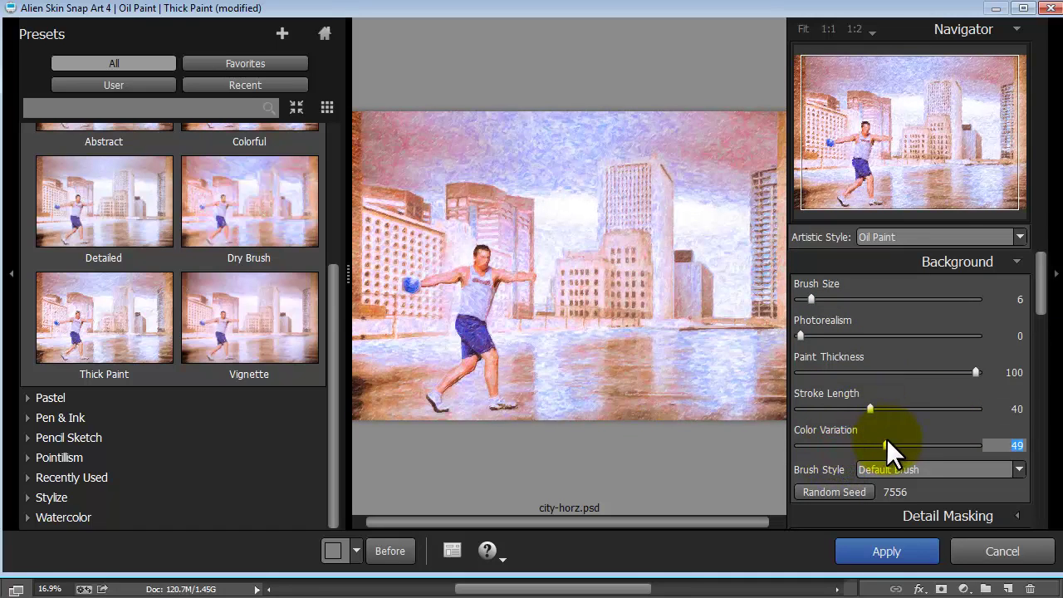
- Apply the Thick Paint oil effect, rendering it onto a new layer above Layer 15
left_click(886, 553)
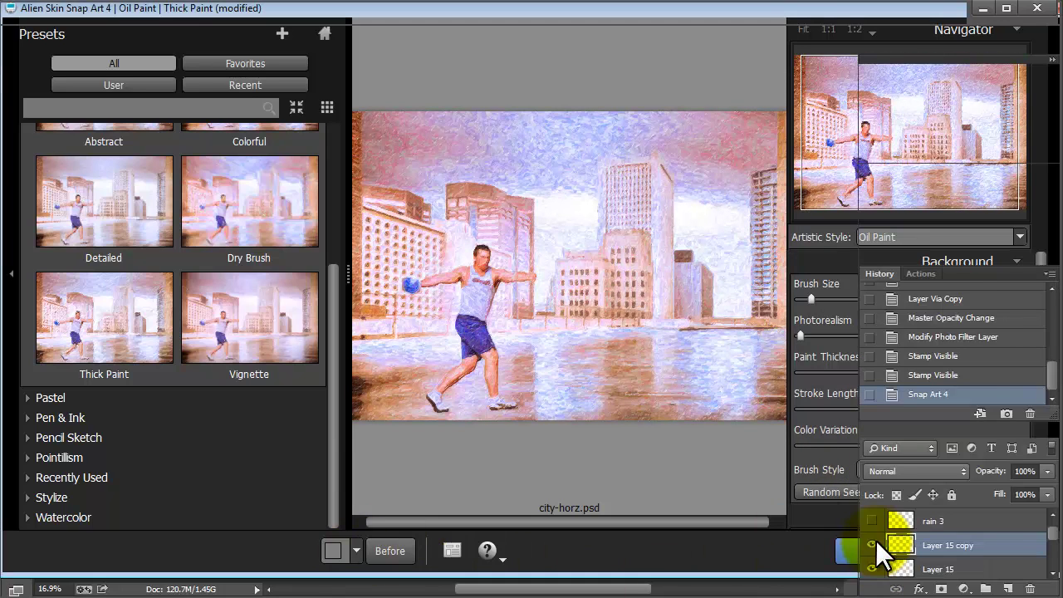